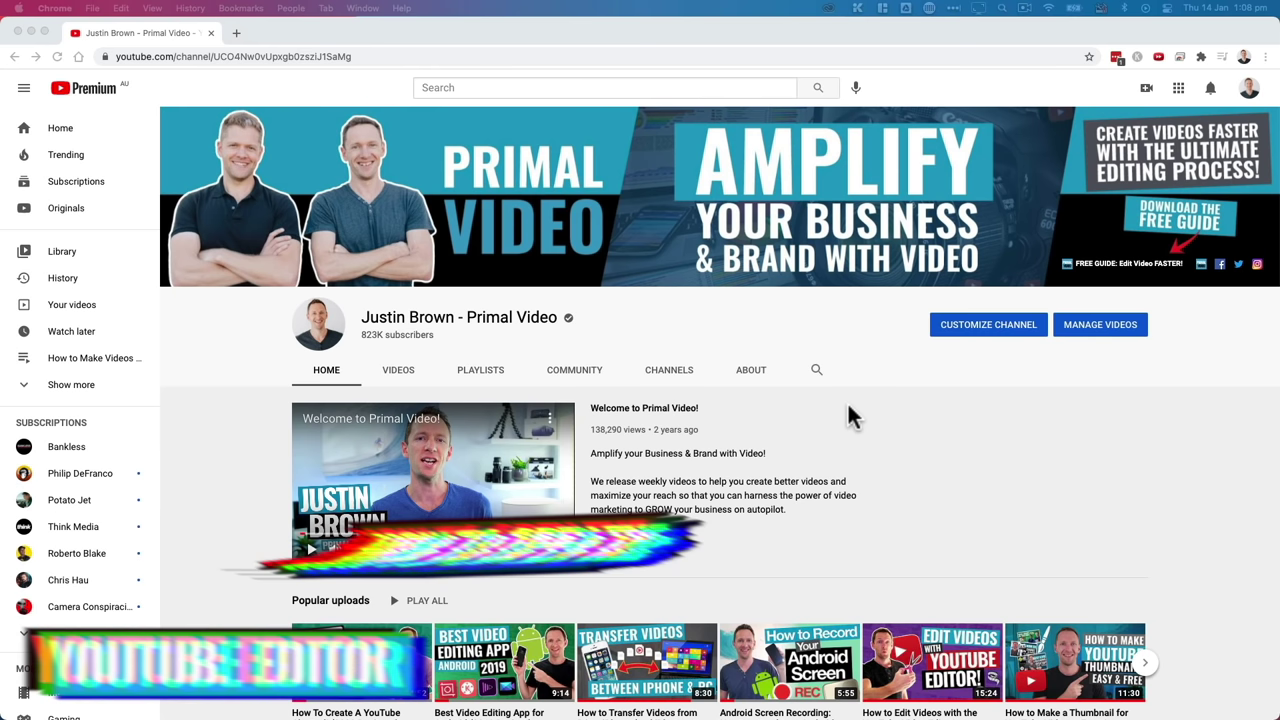
Step: Open the popular upload "How To Create A YouTube Channel!", pause its playback and go to its video editing page
scroll(858, 497, down, 3)
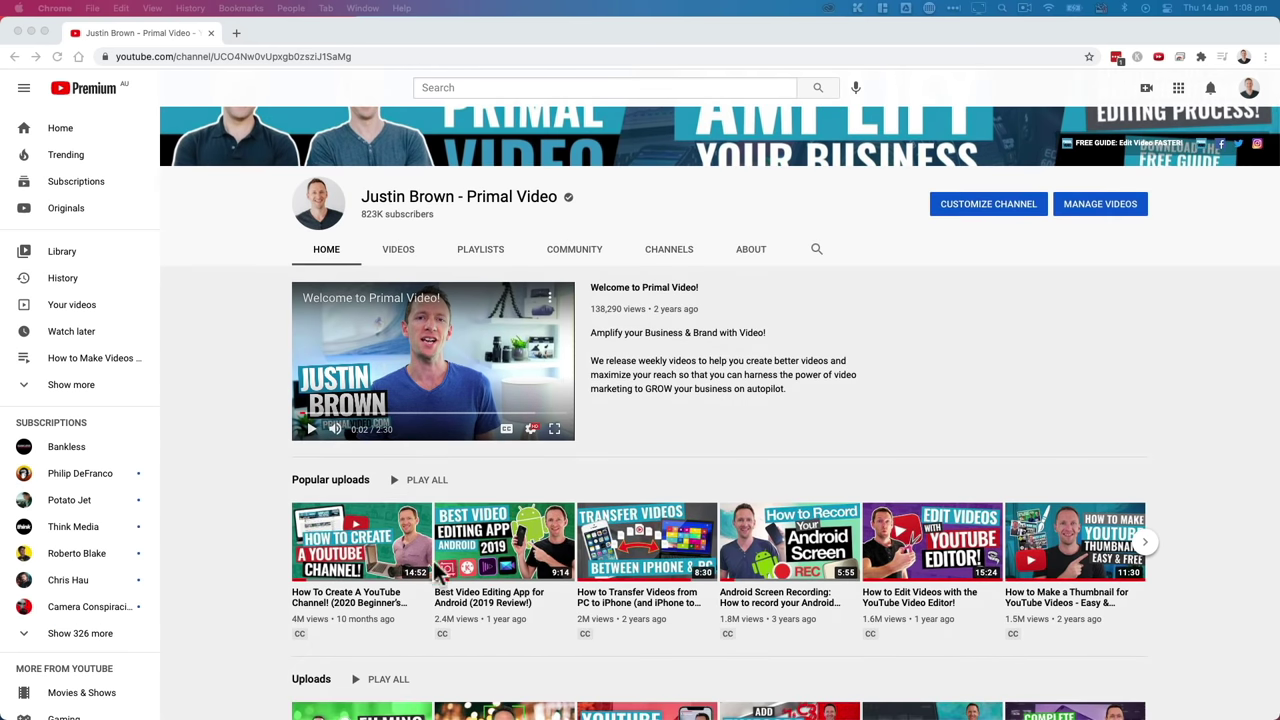
click(347, 547)
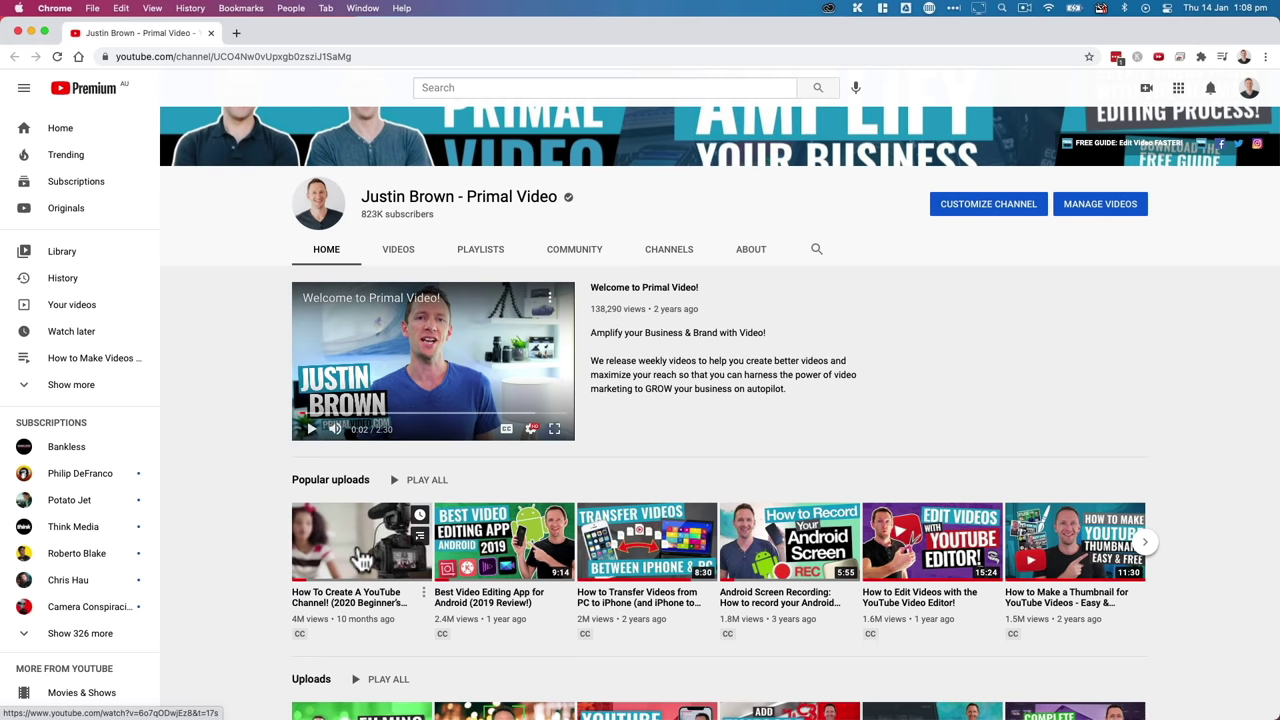
click(355, 545)
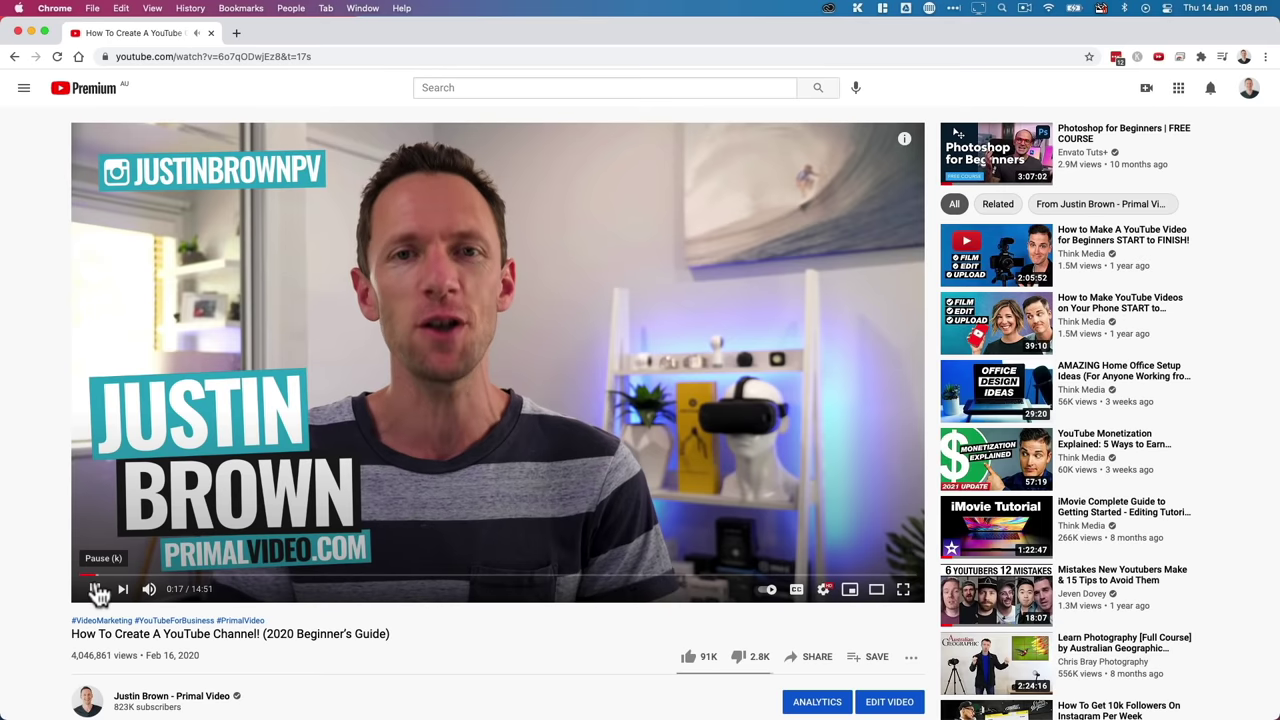
click(95, 590)
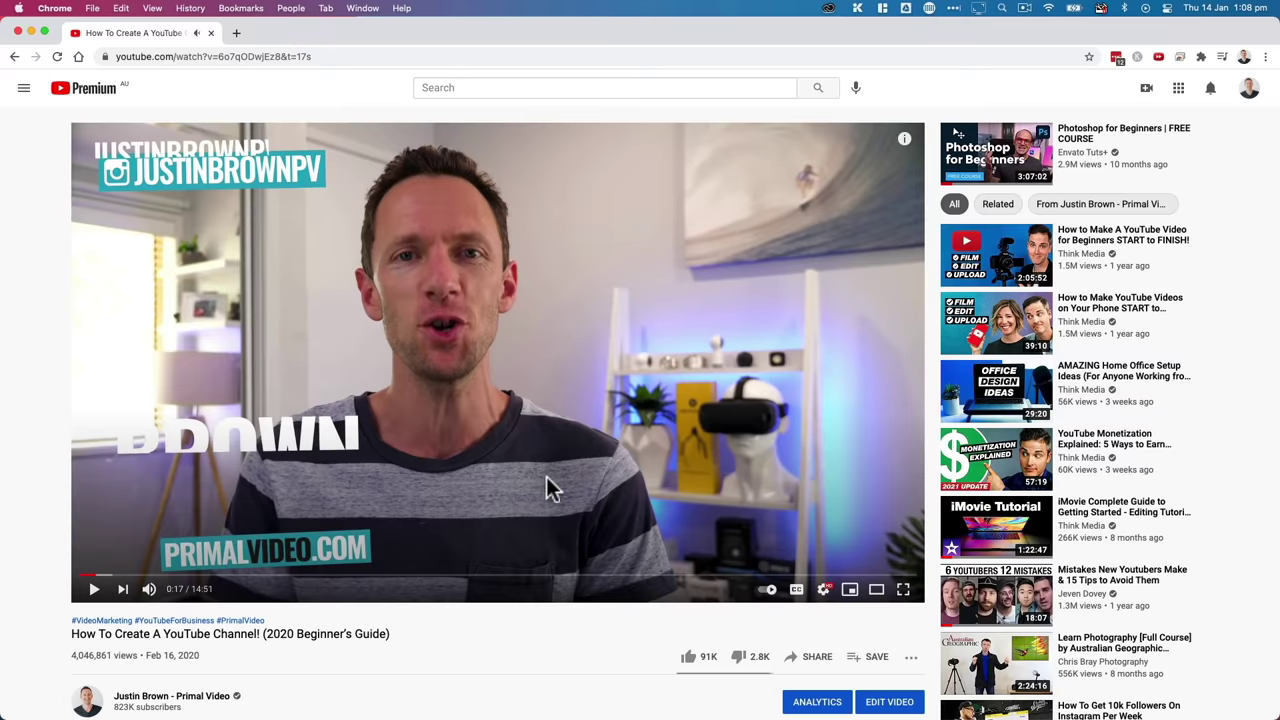
scroll(560, 474, down, 1)
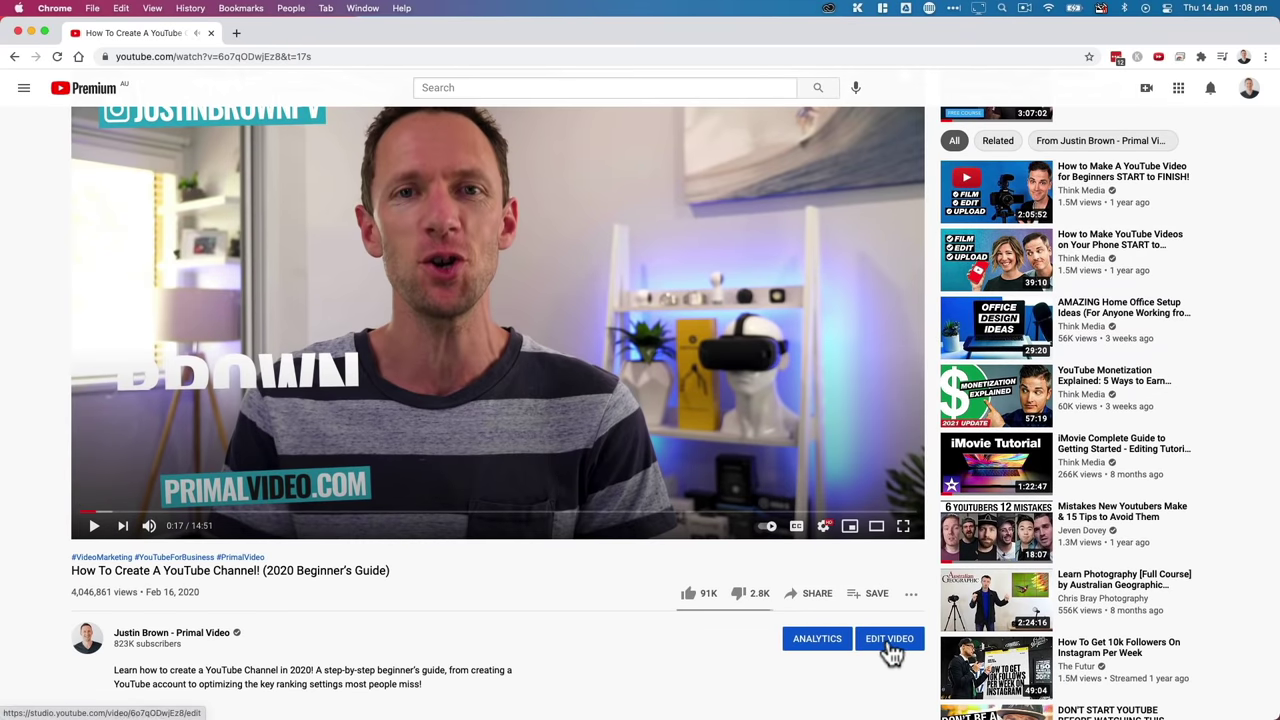
click(891, 645)
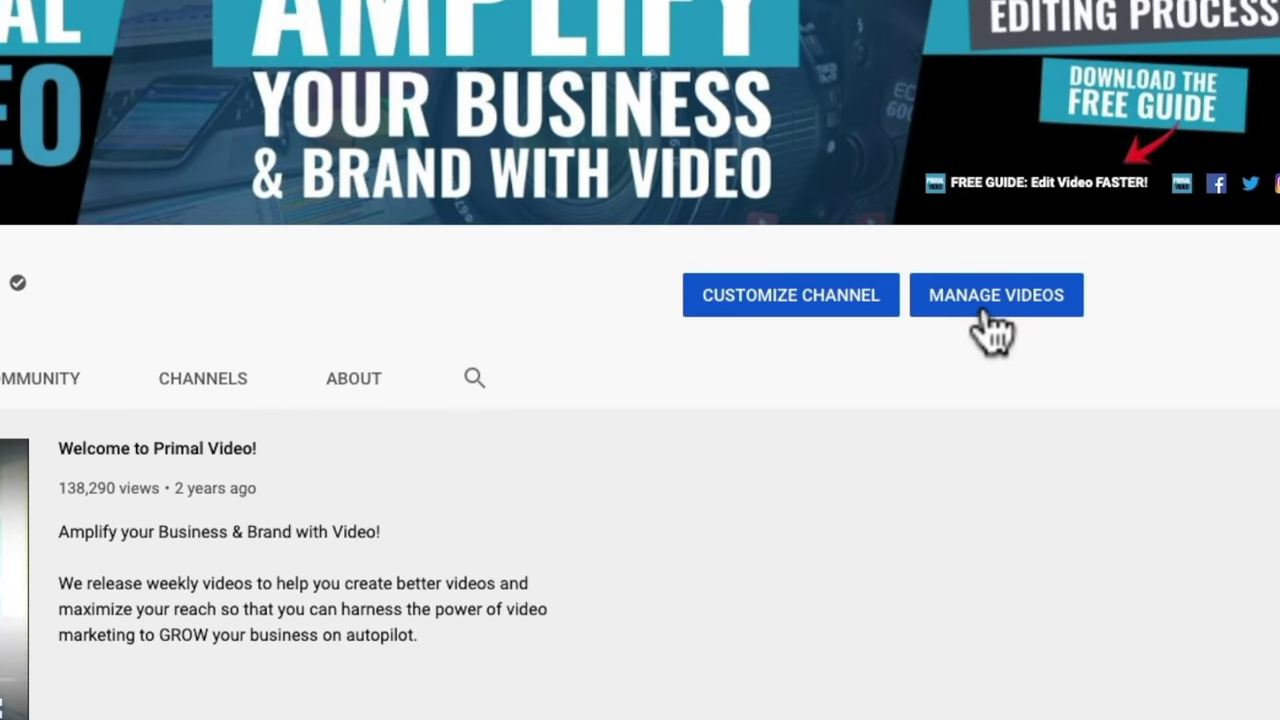
Step: From the channel's video management, open the live replay "Growing Leads & Traffic with YouTube" in the video editor
click(1003, 312)
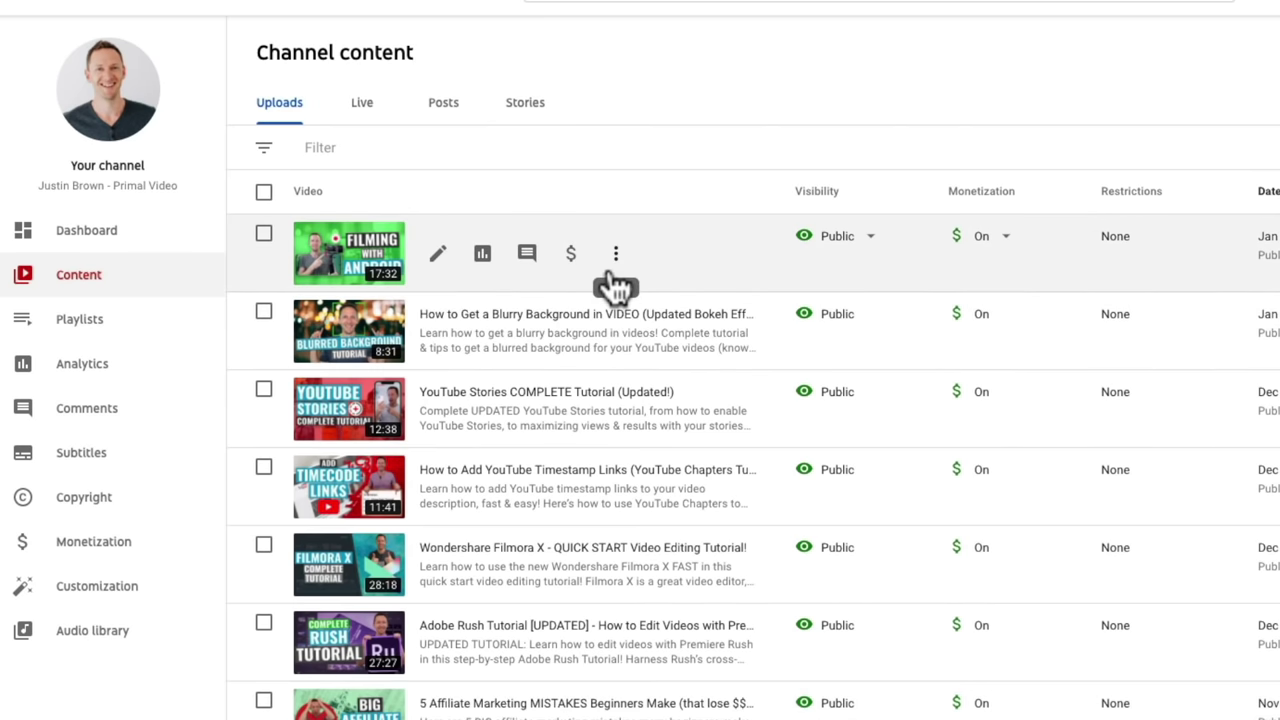
click(366, 117)
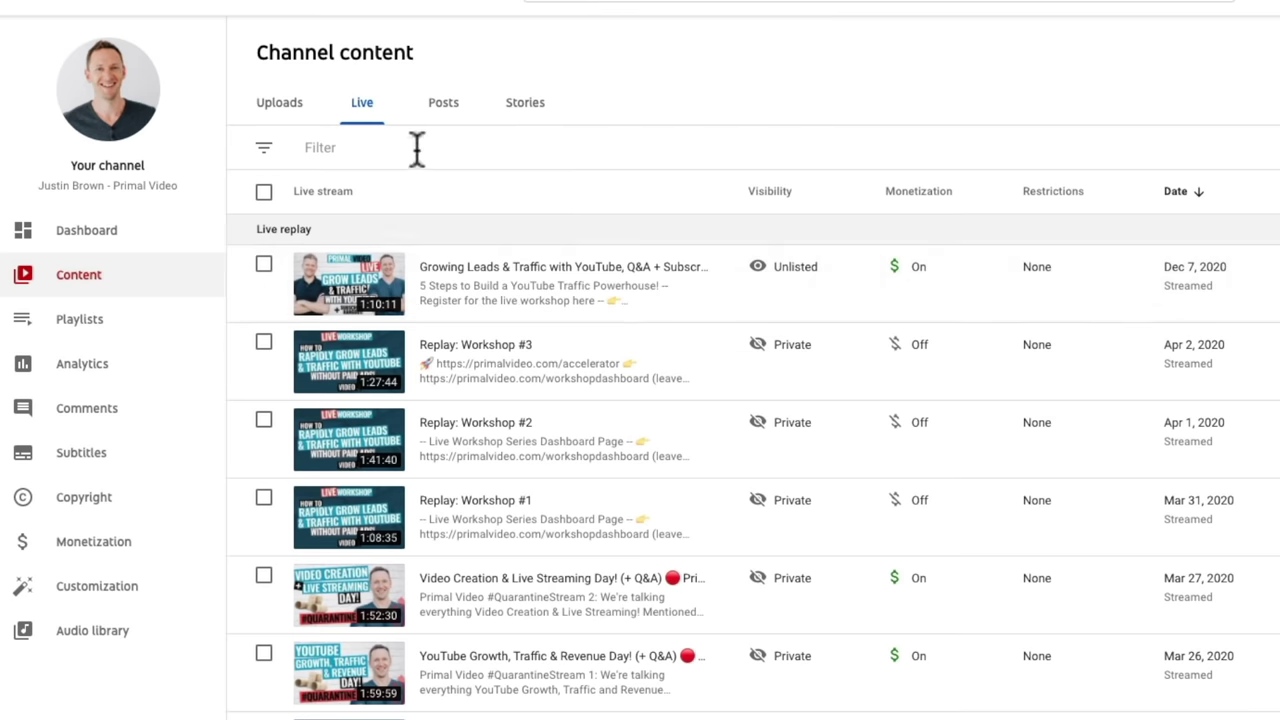
click(355, 295)
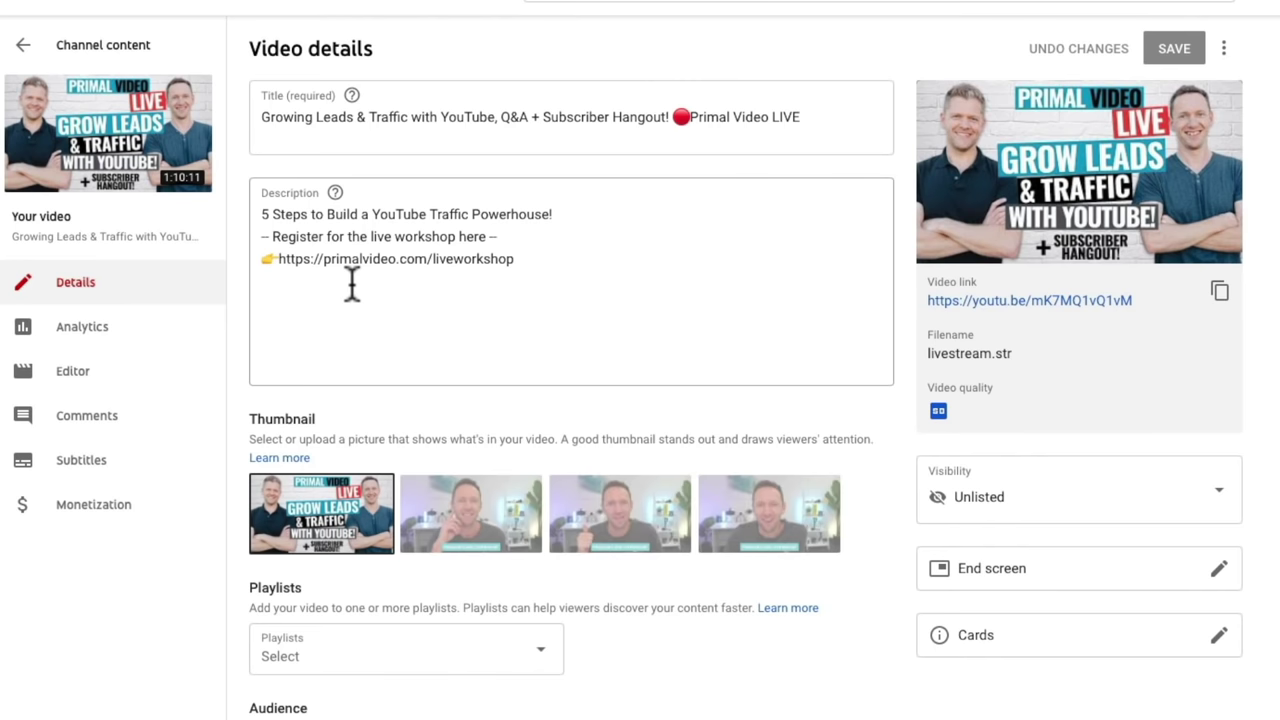
click(71, 388)
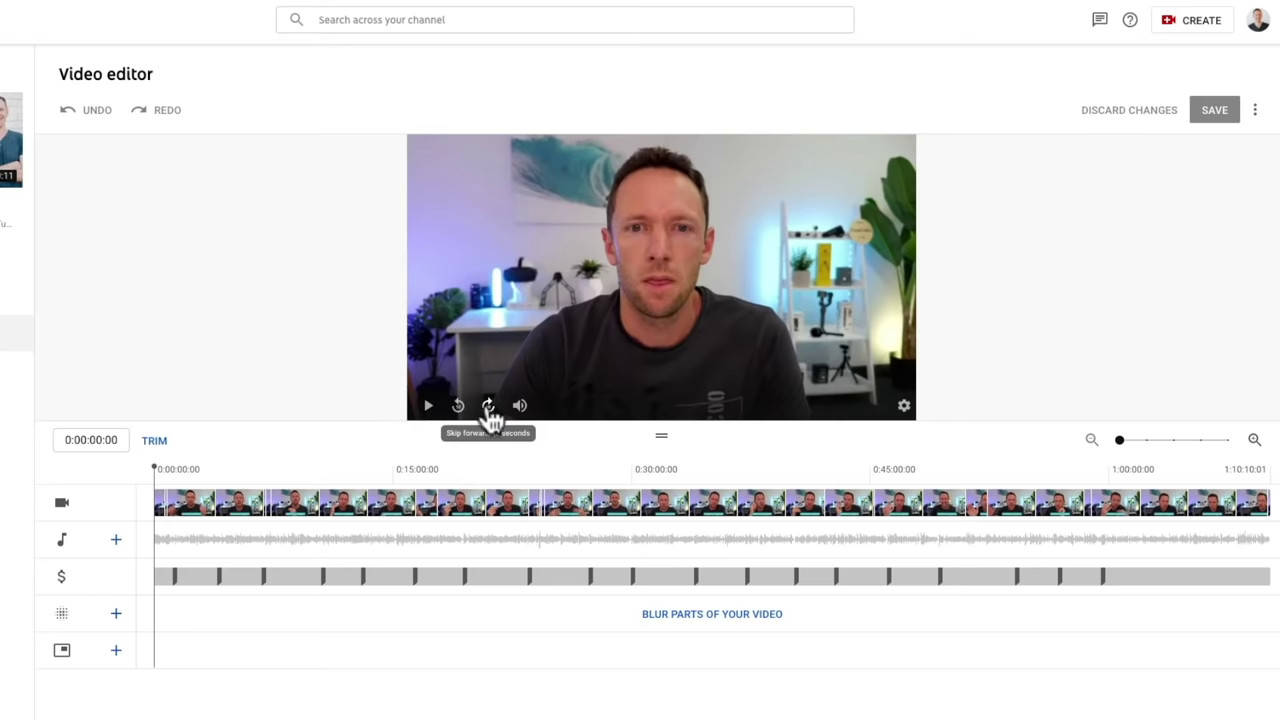
Step: Examine the preview's playback controls and the timeline zoom, and slightly enlarge the video preview area
mouse_move(519, 410)
click(903, 406)
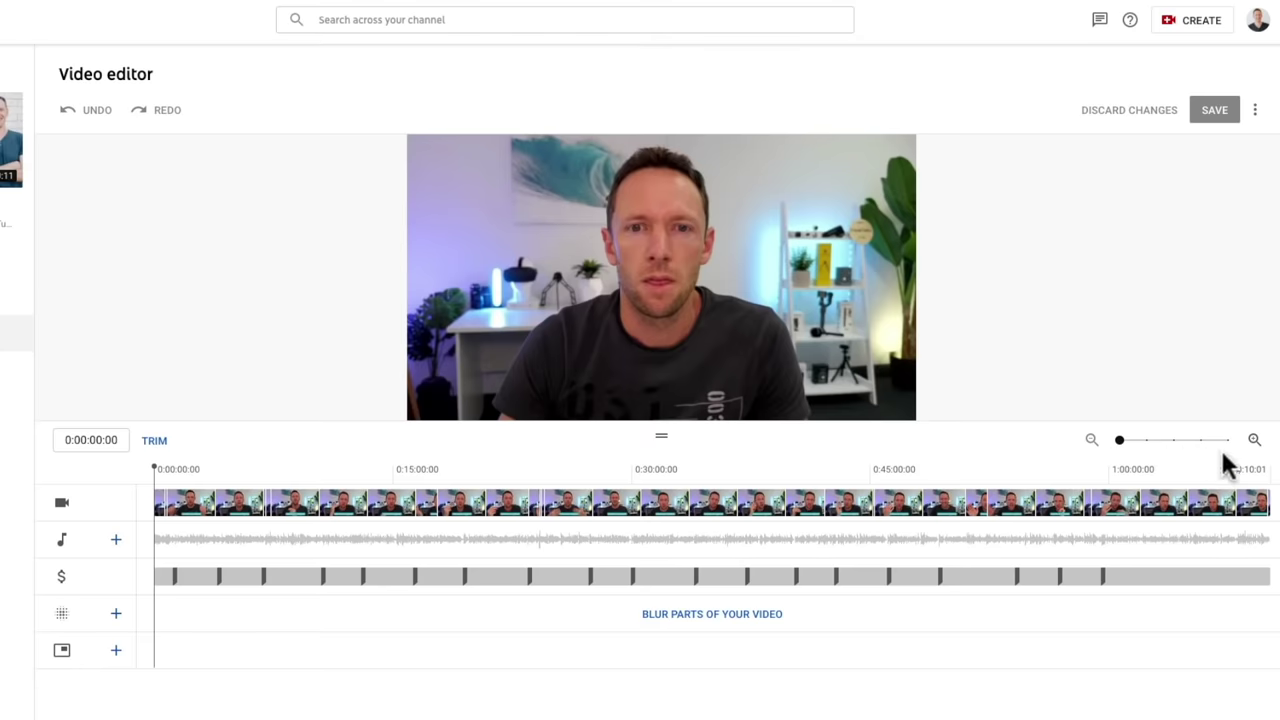
double_click(1254, 440)
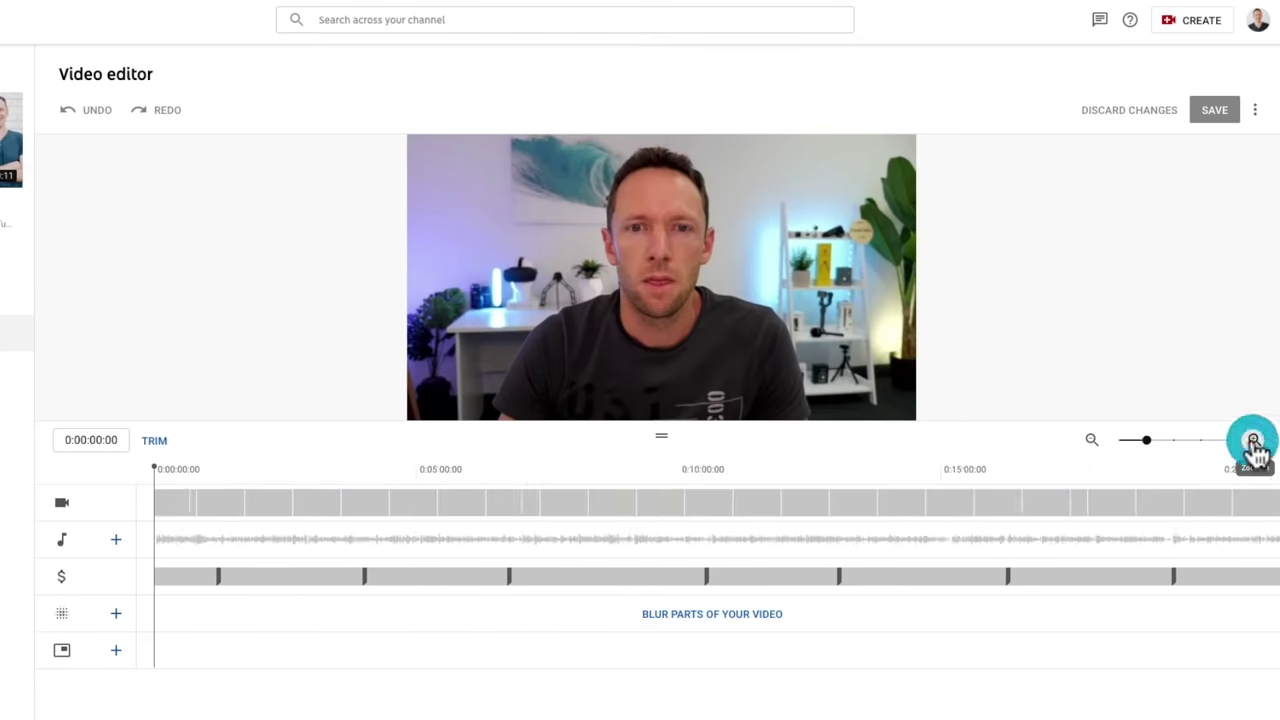
click(1087, 446)
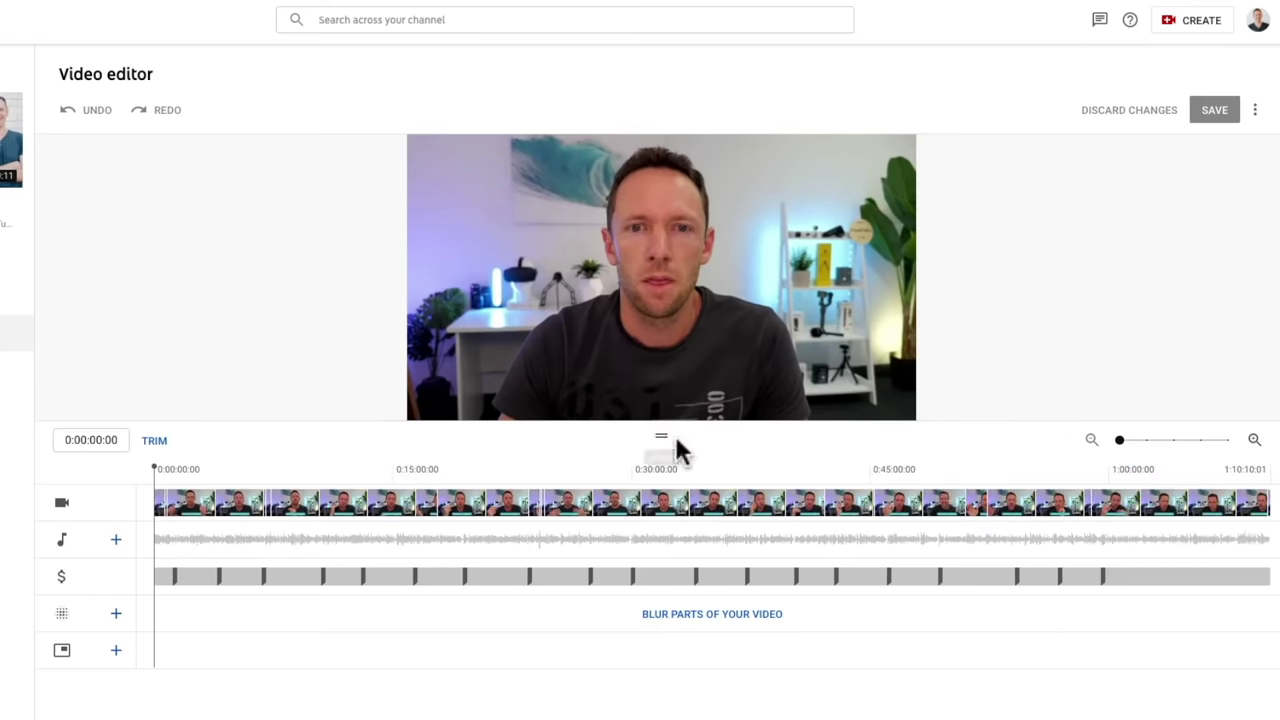
drag(659, 437, 676, 580)
drag(671, 535, 675, 472)
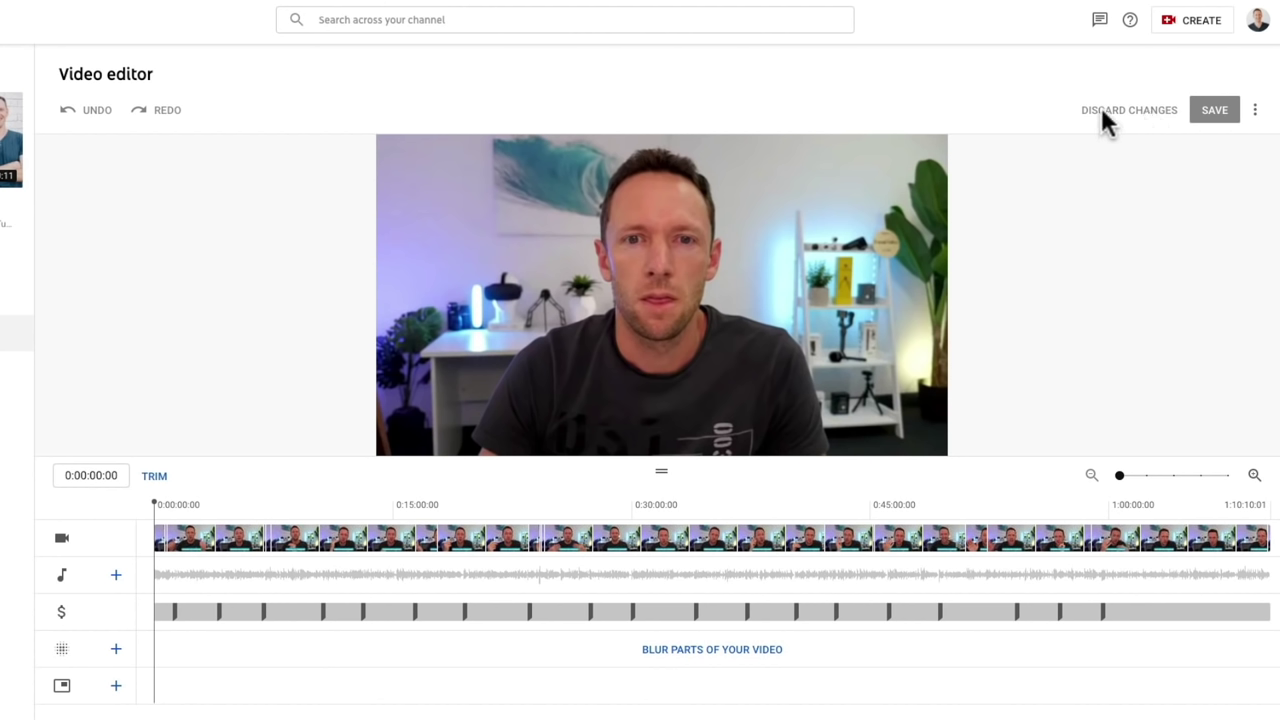
Step: Review the editor's full list of keyboard shortcuts, including those for the timeline and player, and close it
click(1256, 113)
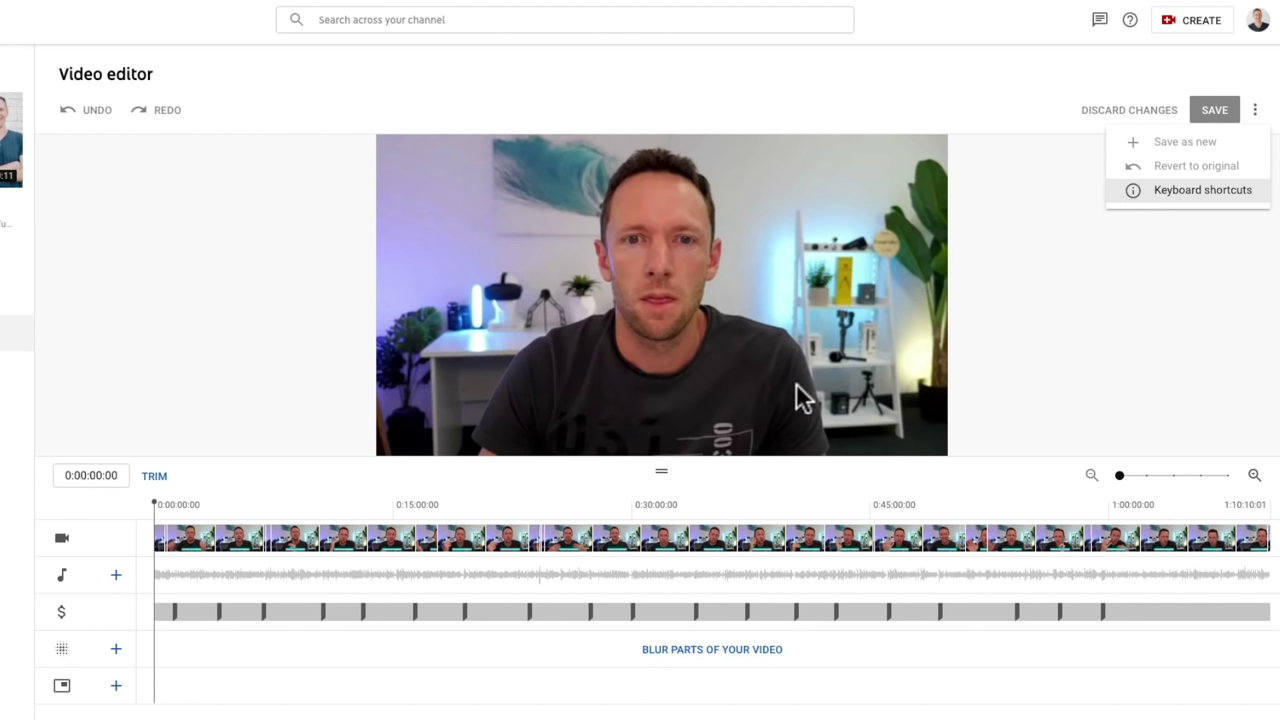
click(1187, 200)
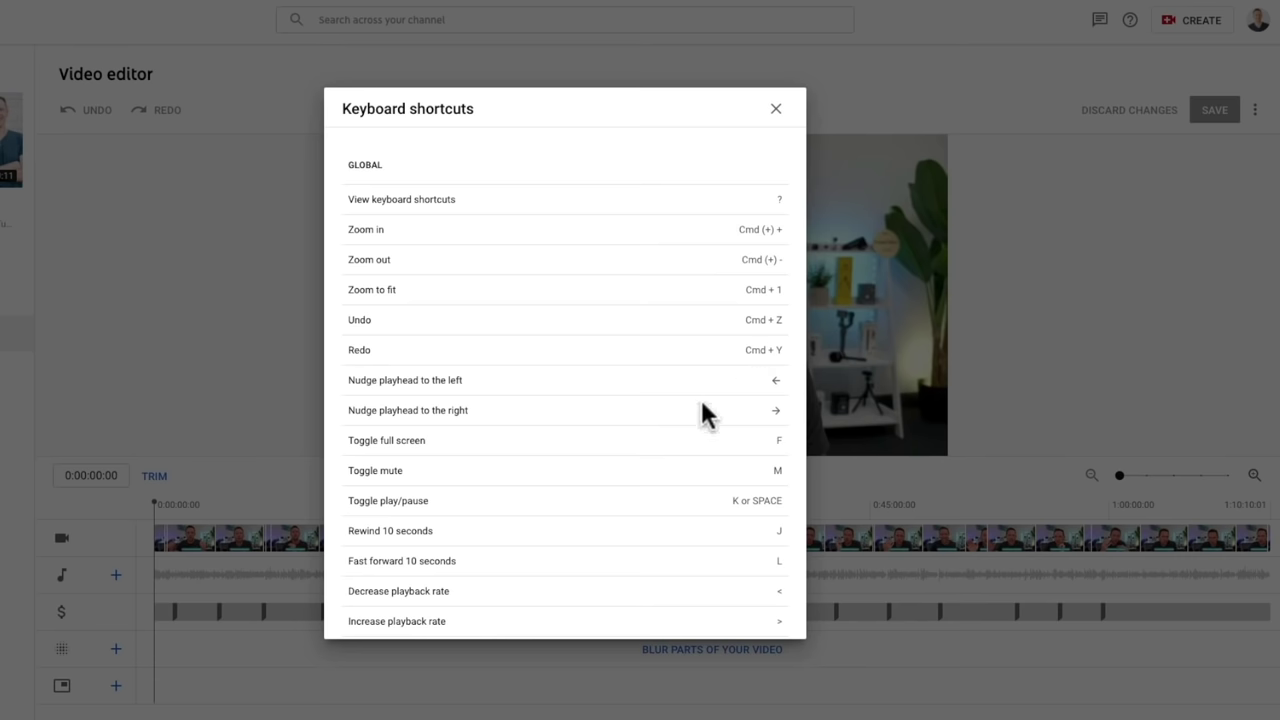
scroll(674, 466, down, 1)
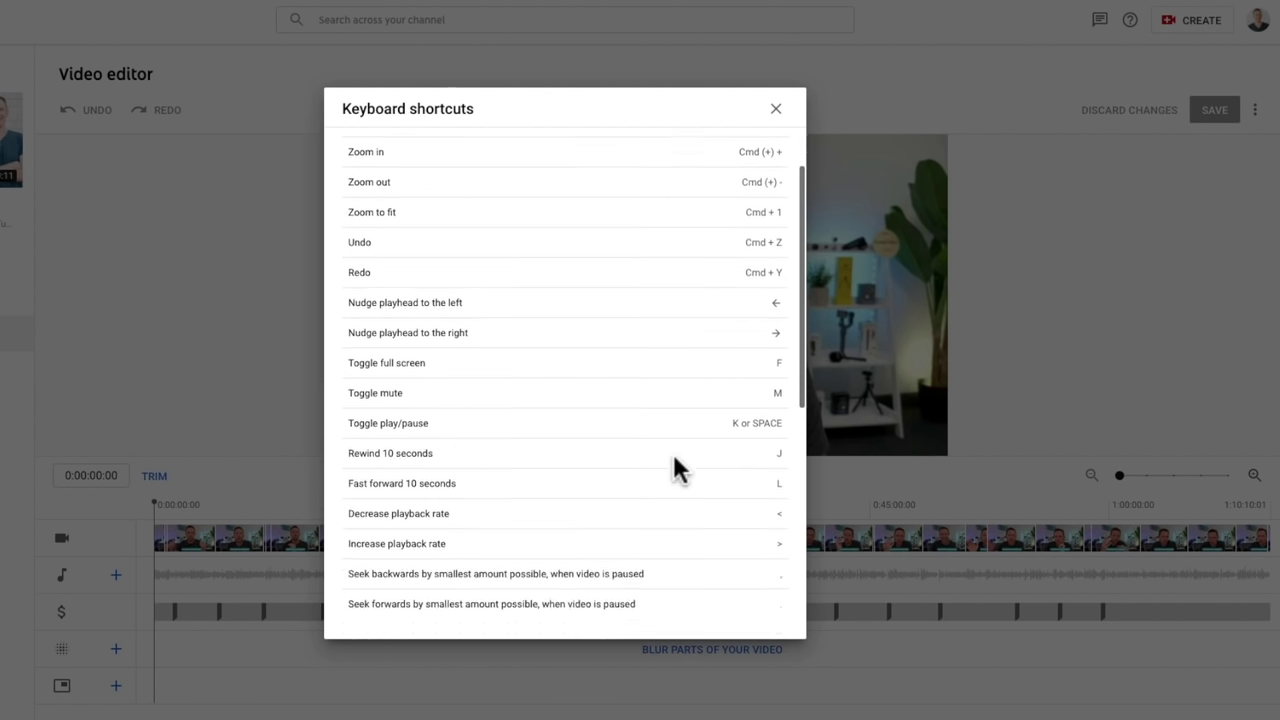
scroll(676, 455, up, 1)
scroll(676, 442, down, 5)
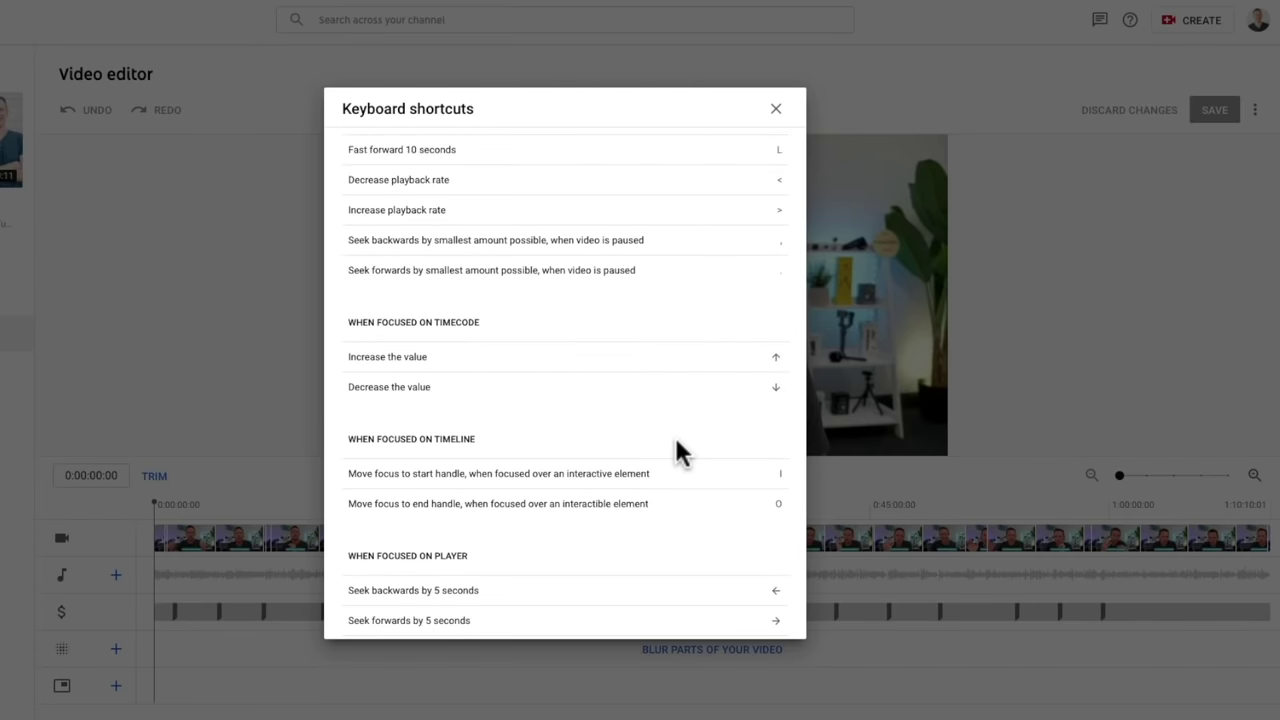
click(778, 110)
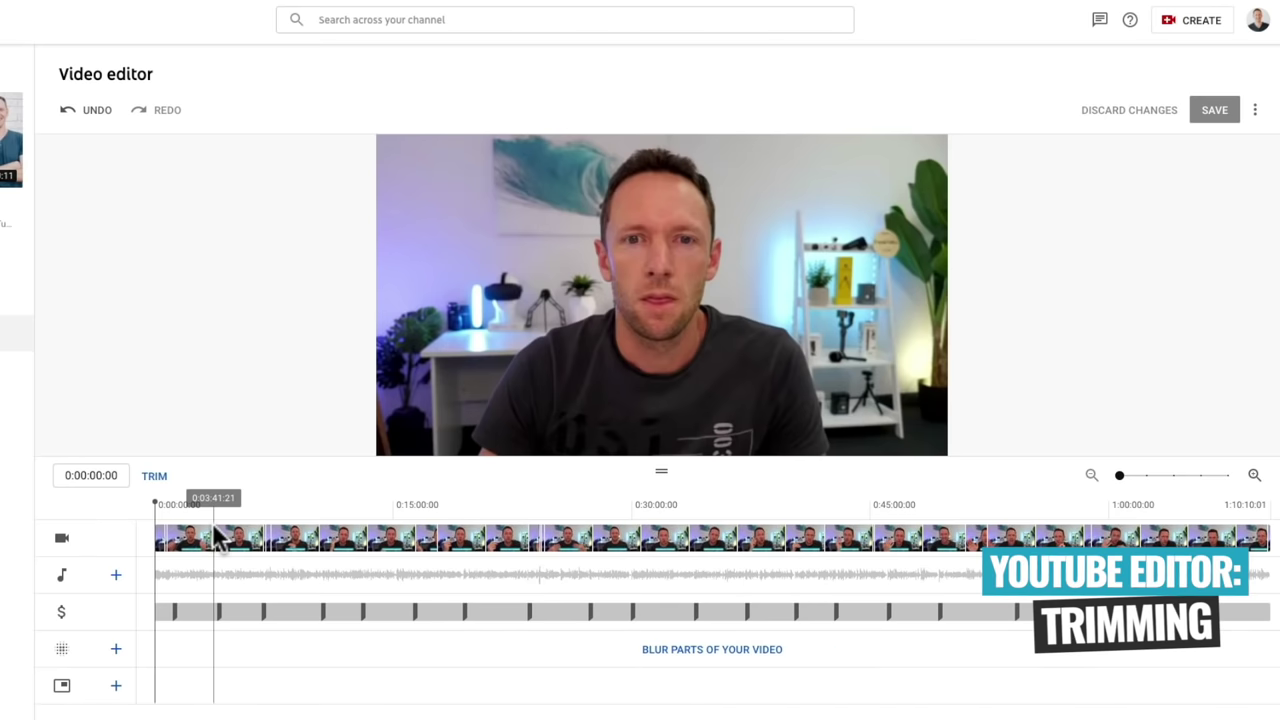
Step: Start trimming and cut off the beginning of the video up to about 0:00:55
click(154, 476)
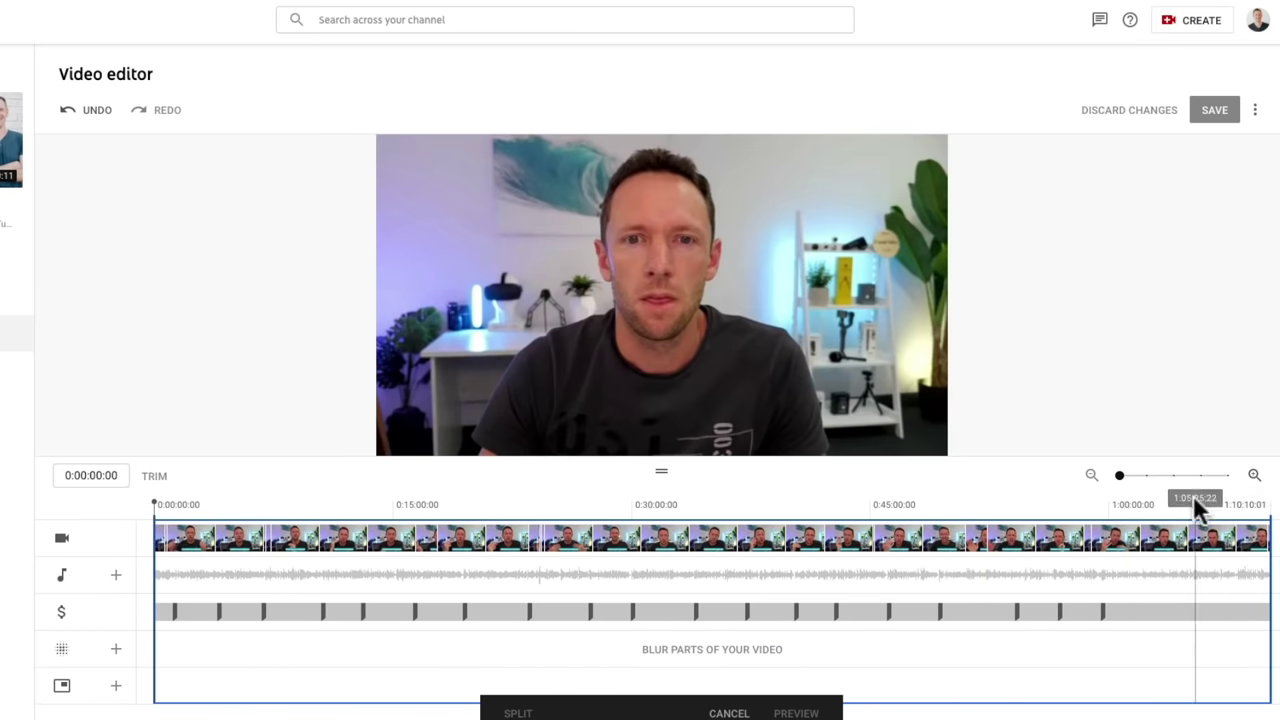
drag(661, 462, 660, 410)
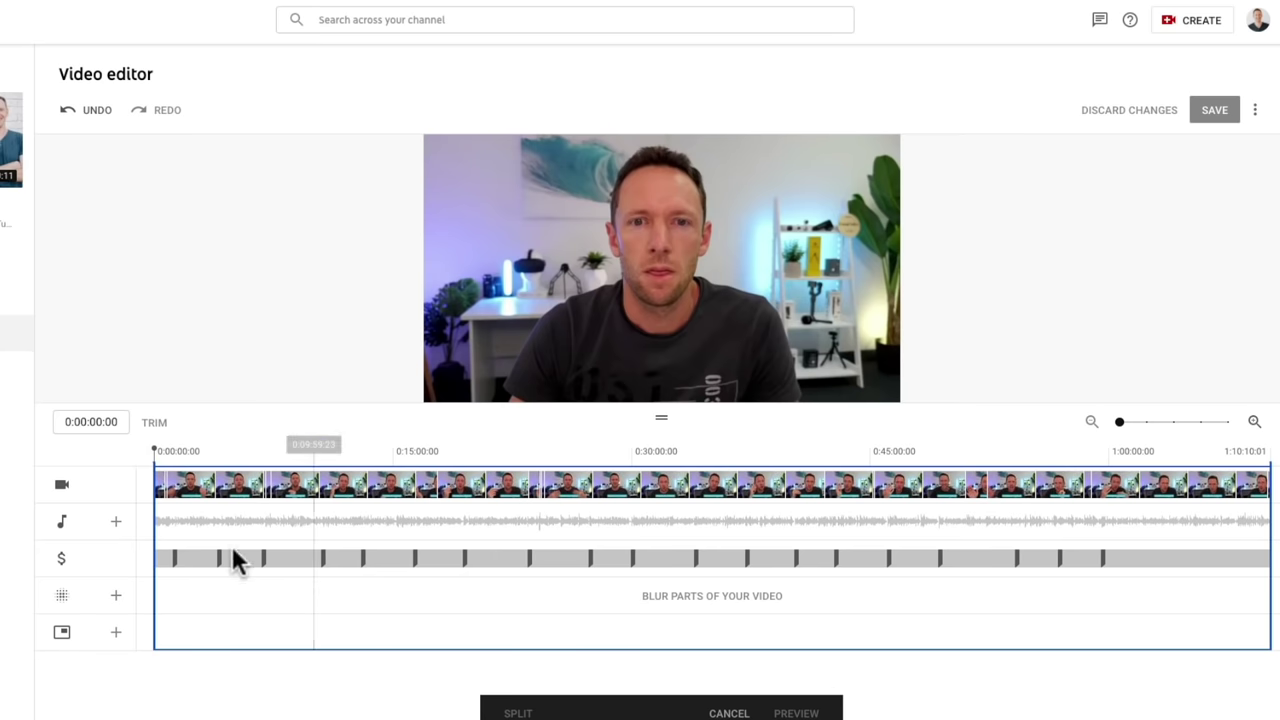
click(154, 455)
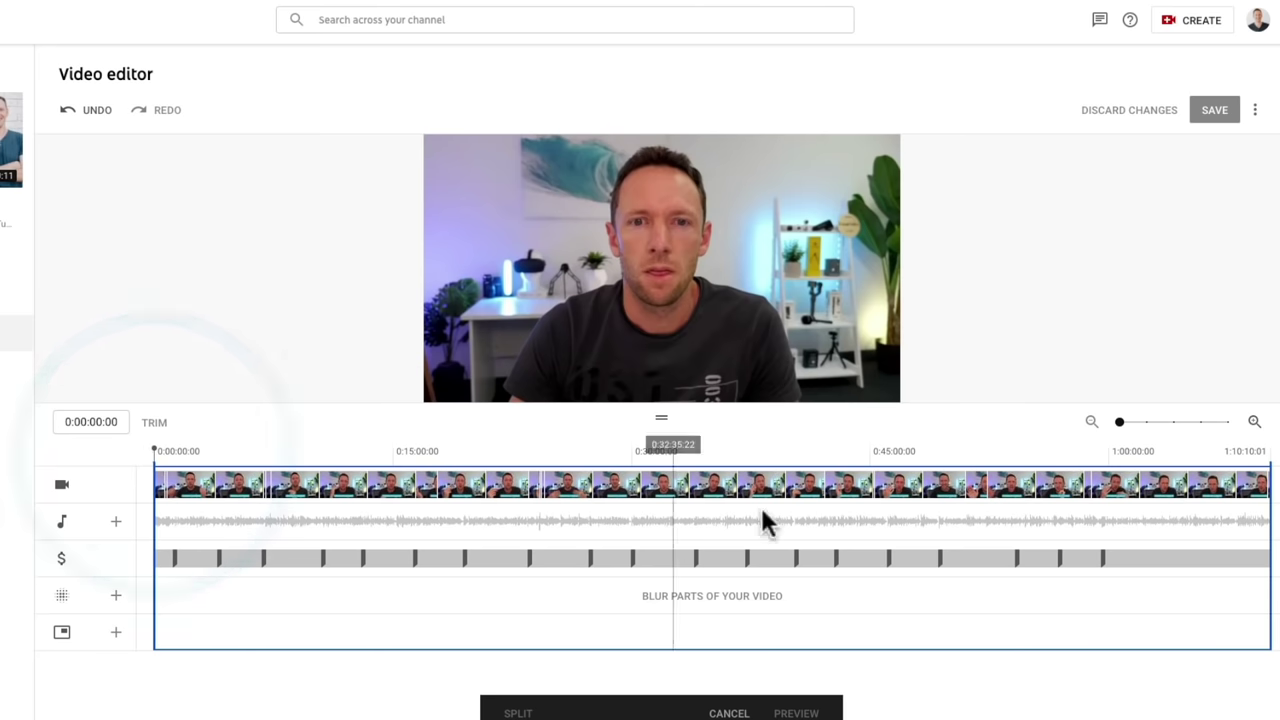
click(1254, 422)
click(1254, 422)
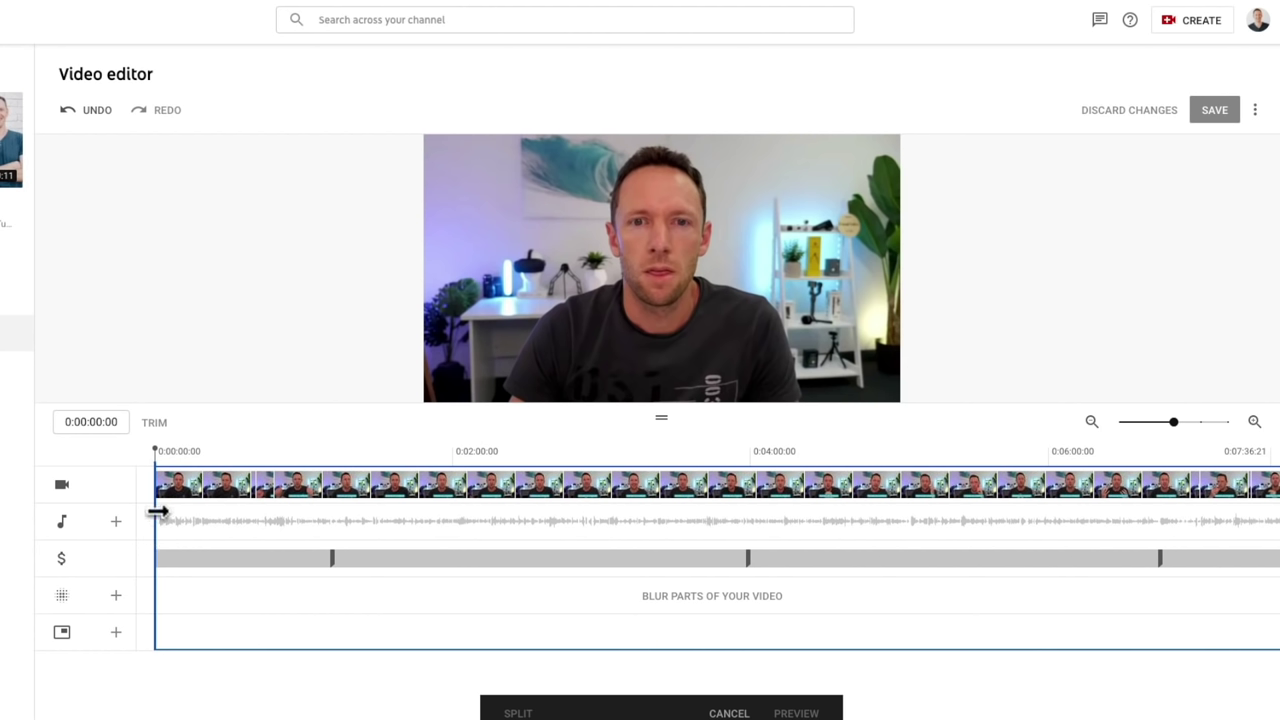
mouse_move(158, 511)
mouse_down()
mouse_move(246, 549)
mouse_move(295, 541)
mouse_up()
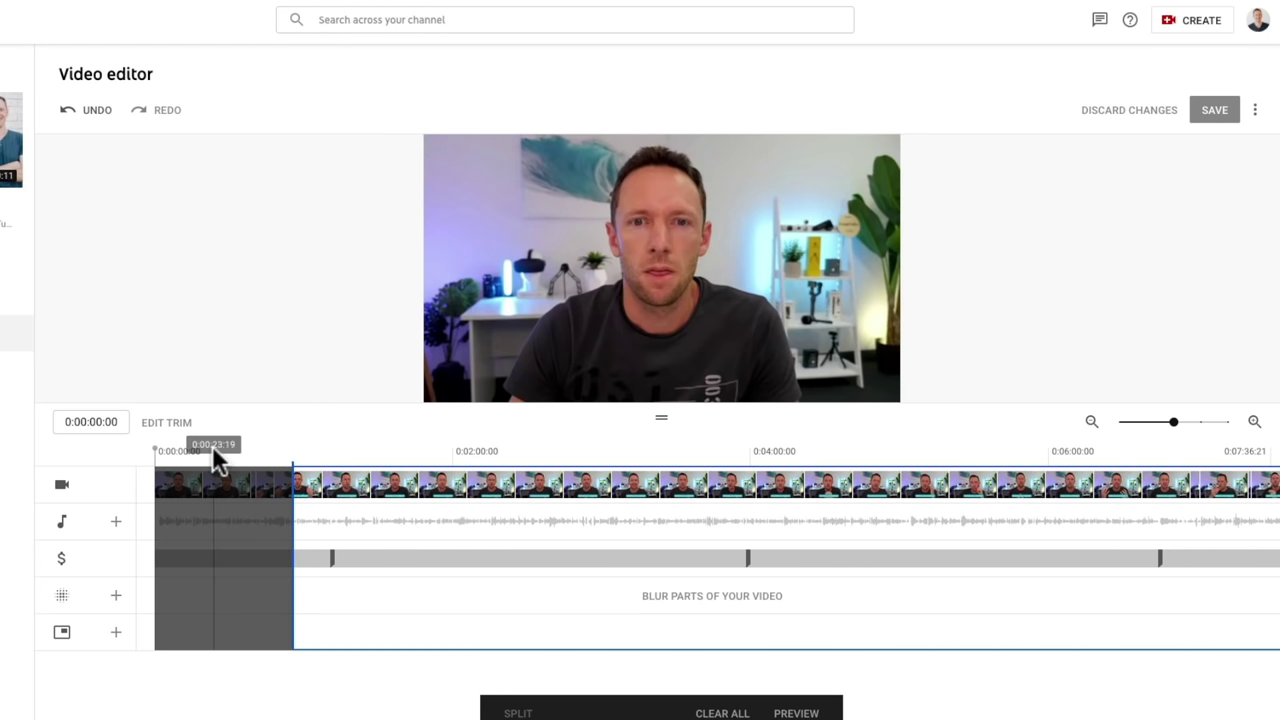
Step: Play the video from about 0:00:13 inside the trimmed opening to check how the cut plays
click(186, 443)
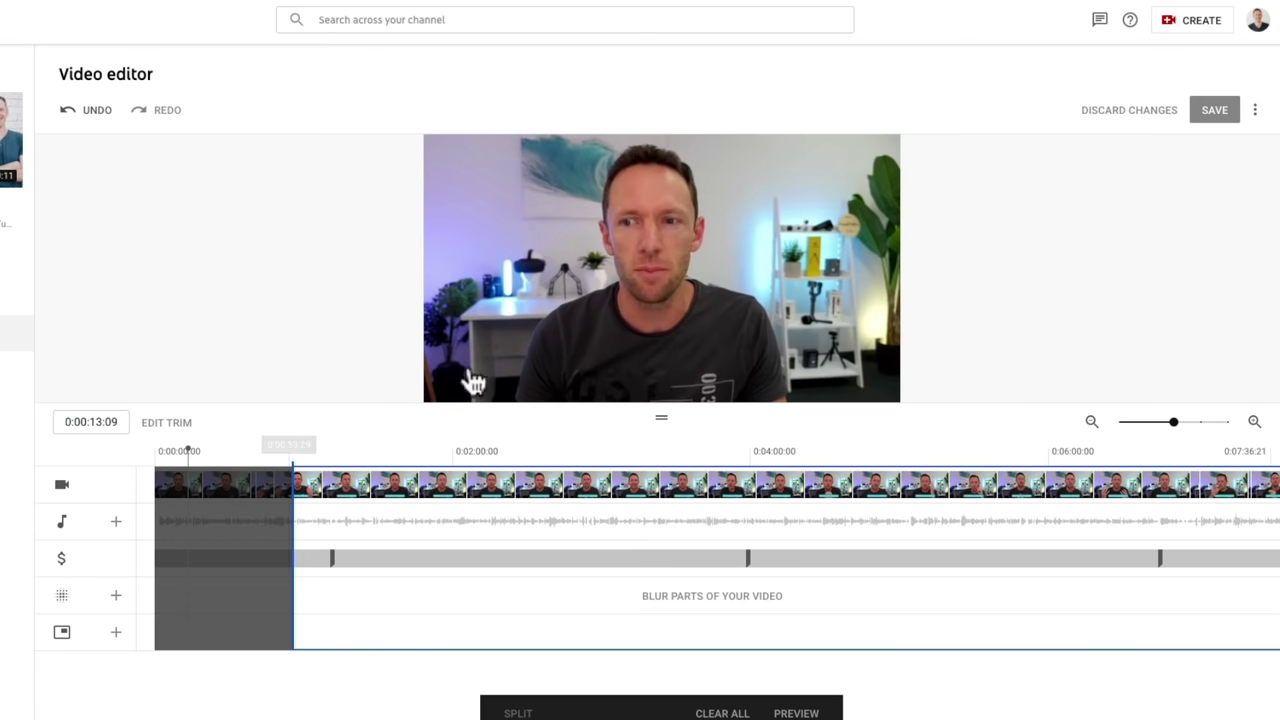
click(446, 388)
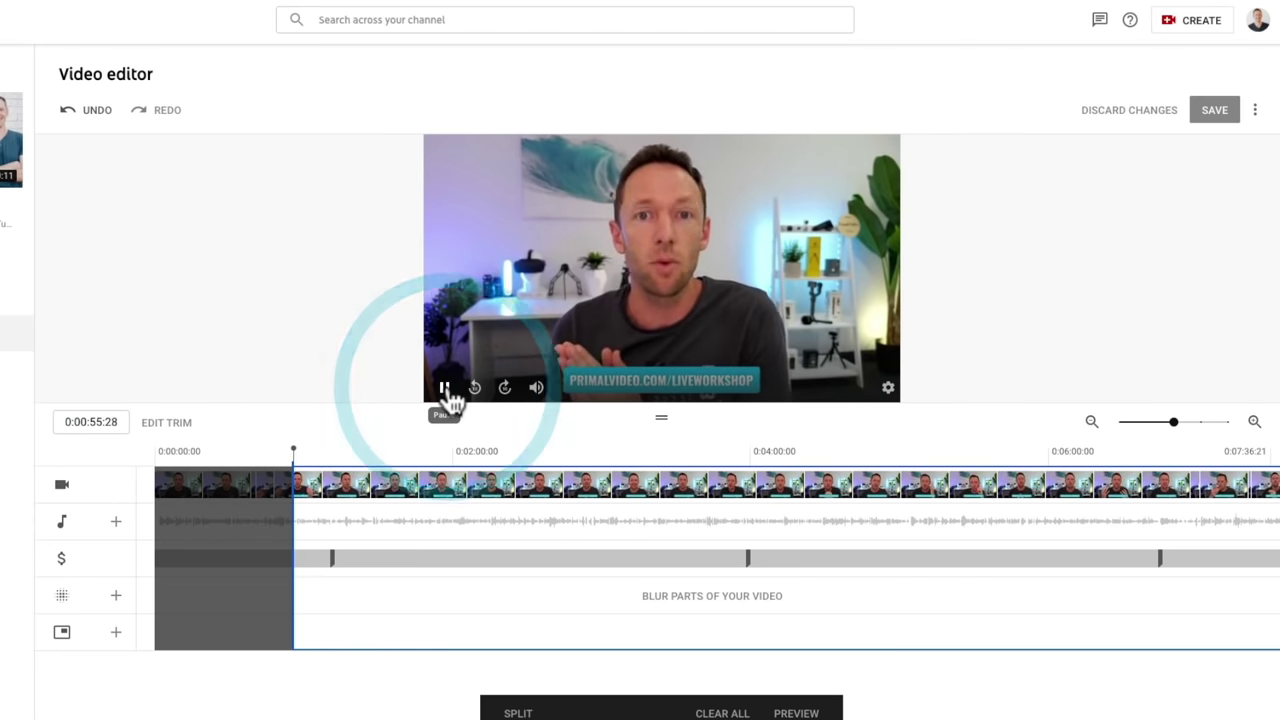
click(446, 388)
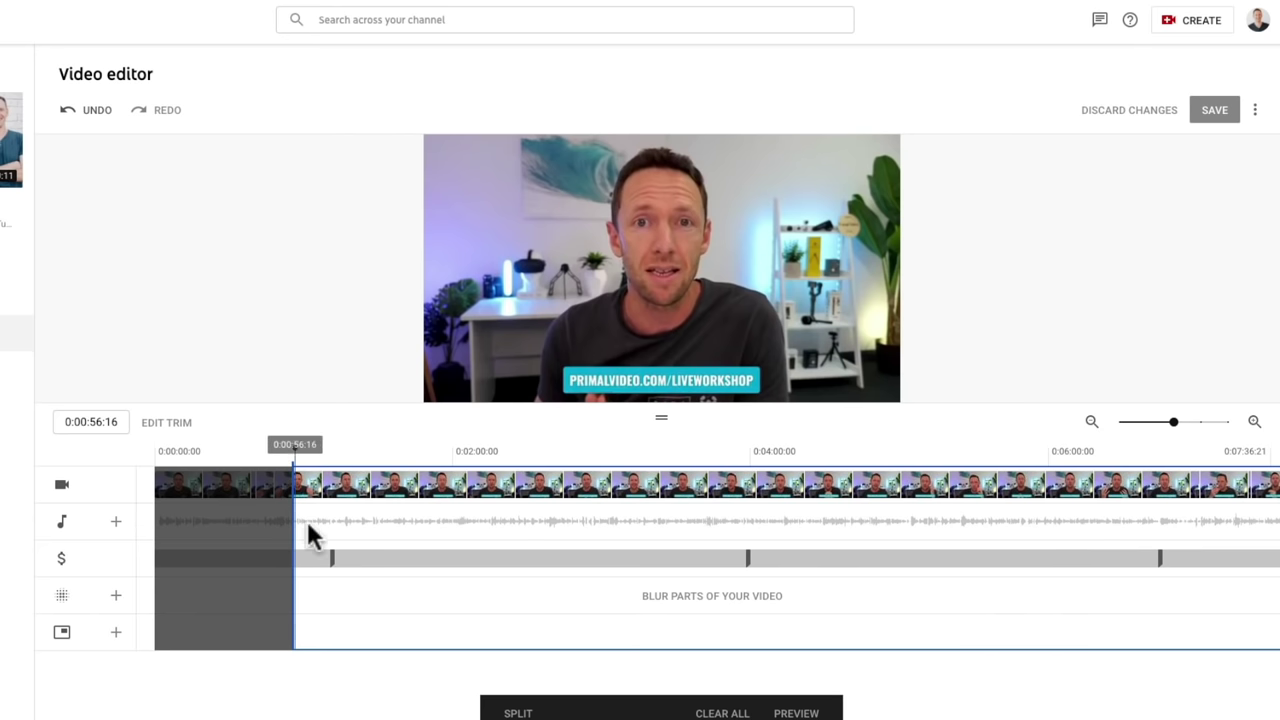
Step: Trim the end of the video back to about 1:07:56
click(1093, 421)
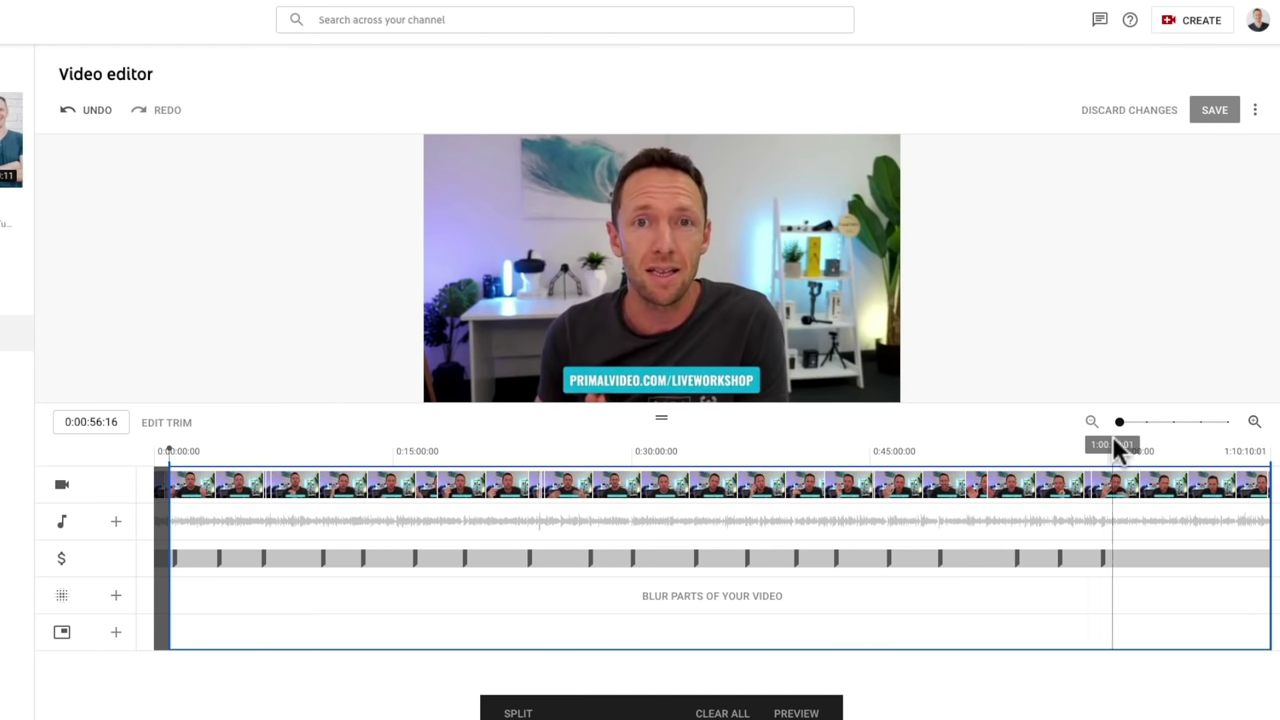
click(1261, 454)
click(1256, 423)
click(1256, 423)
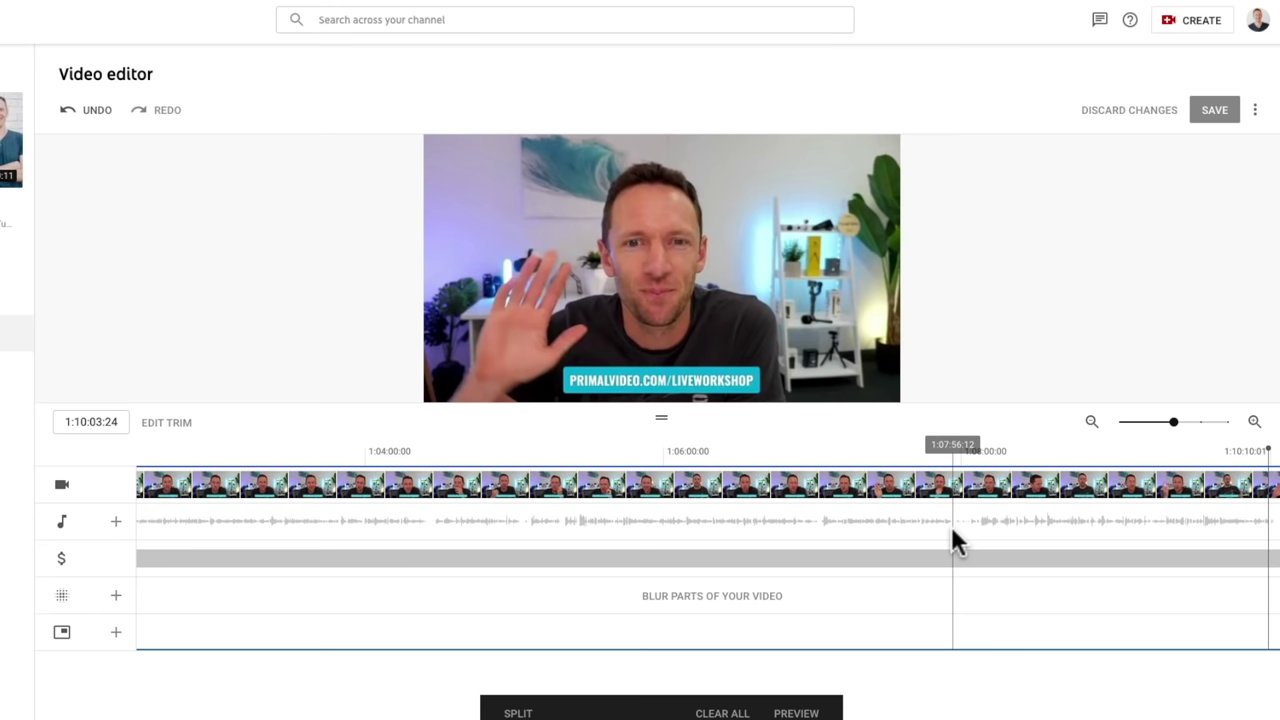
drag(1275, 510, 952, 545)
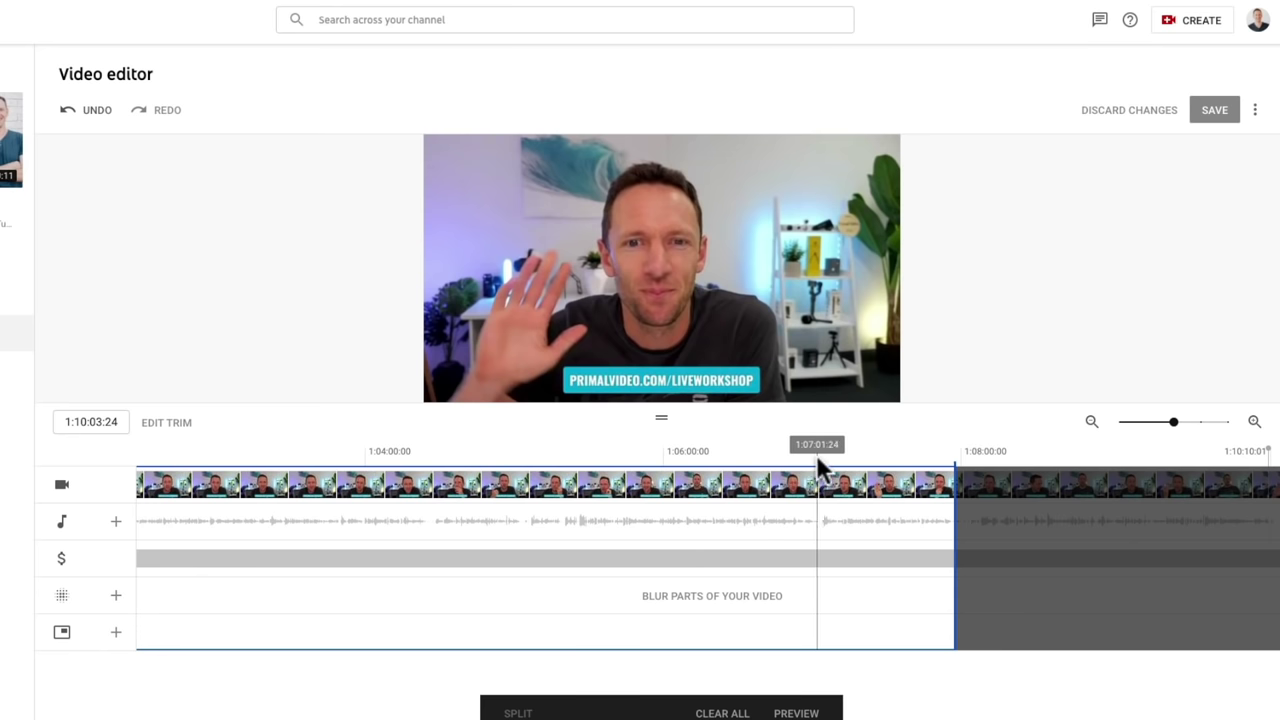
Step: Play a short stretch of the footage before the trimmed end, from about 1:06:47
click(780, 450)
click(445, 388)
click(446, 389)
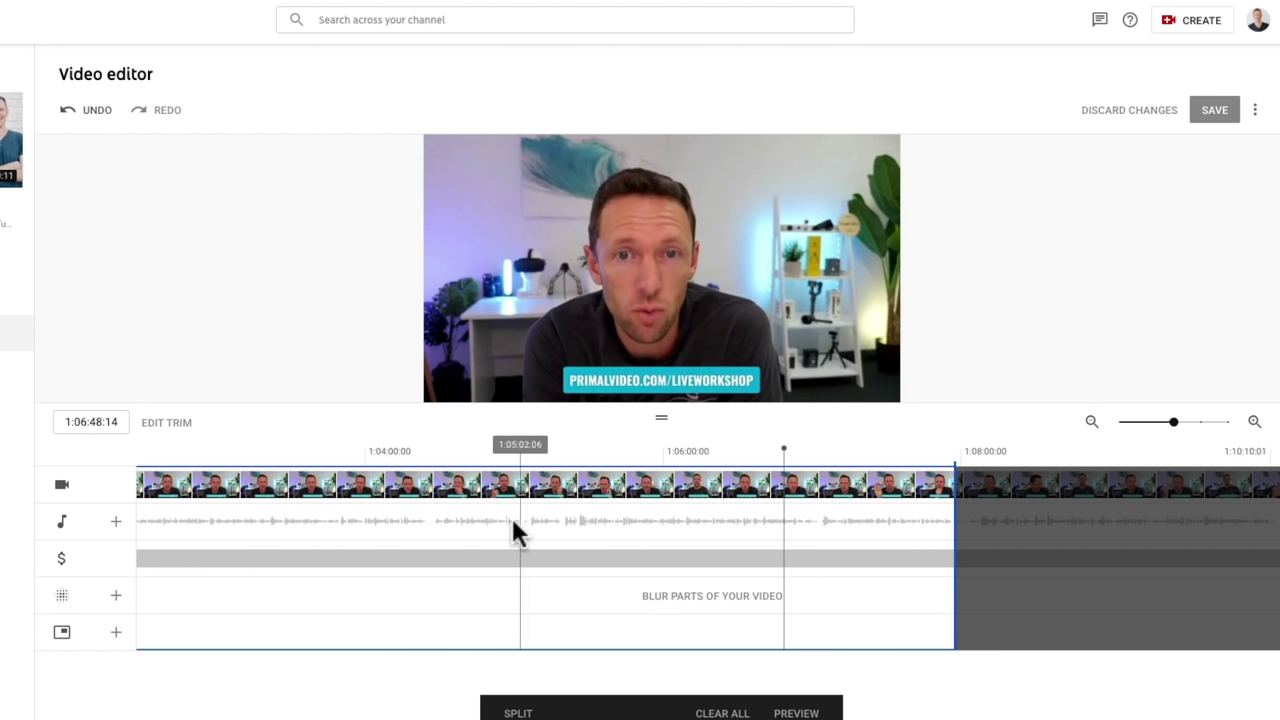
Step: Split the video at 1:04:24:00 and 1:00:27:06, cutting out about 42 seconds after the first split and about one minute after the second
click(424, 525)
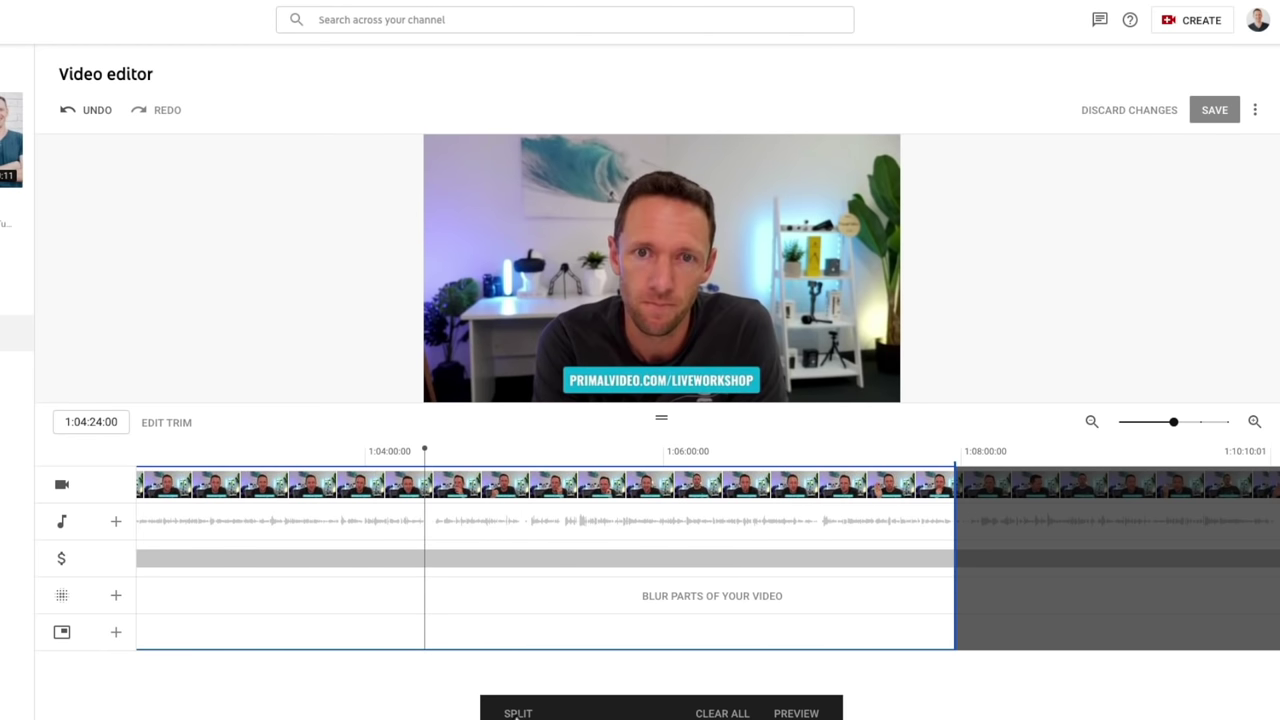
click(517, 713)
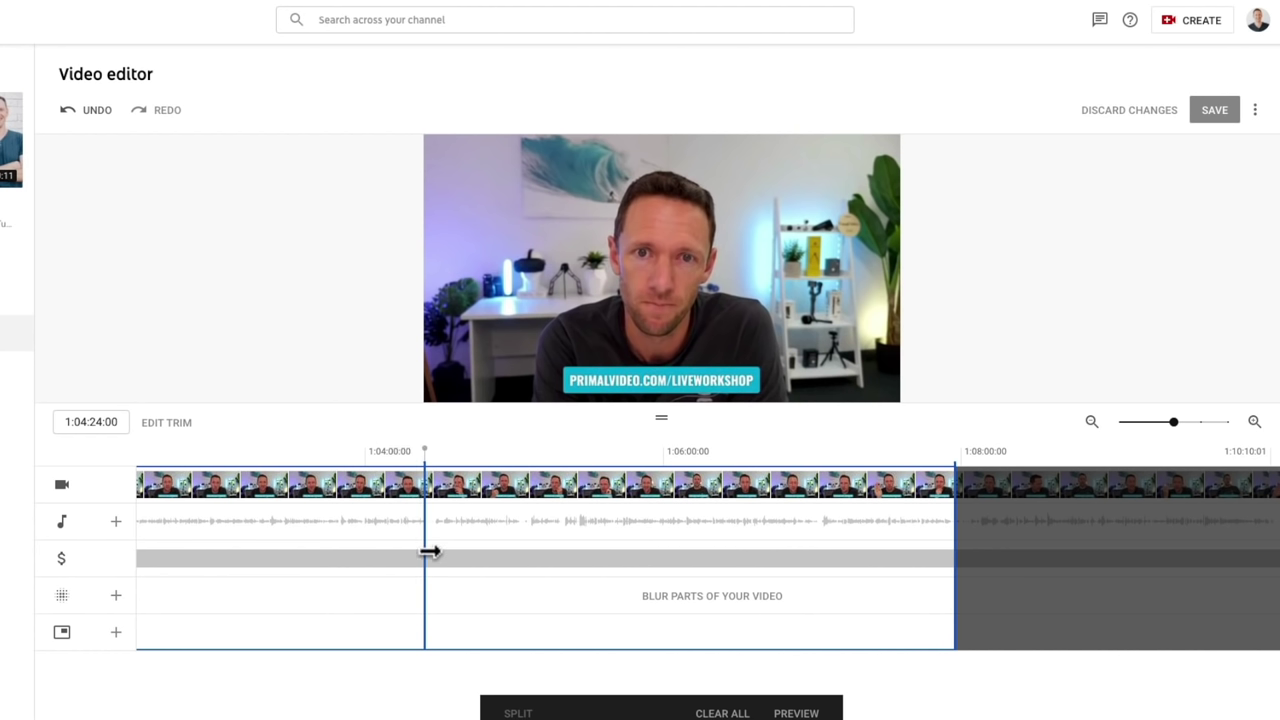
drag(428, 552, 530, 557)
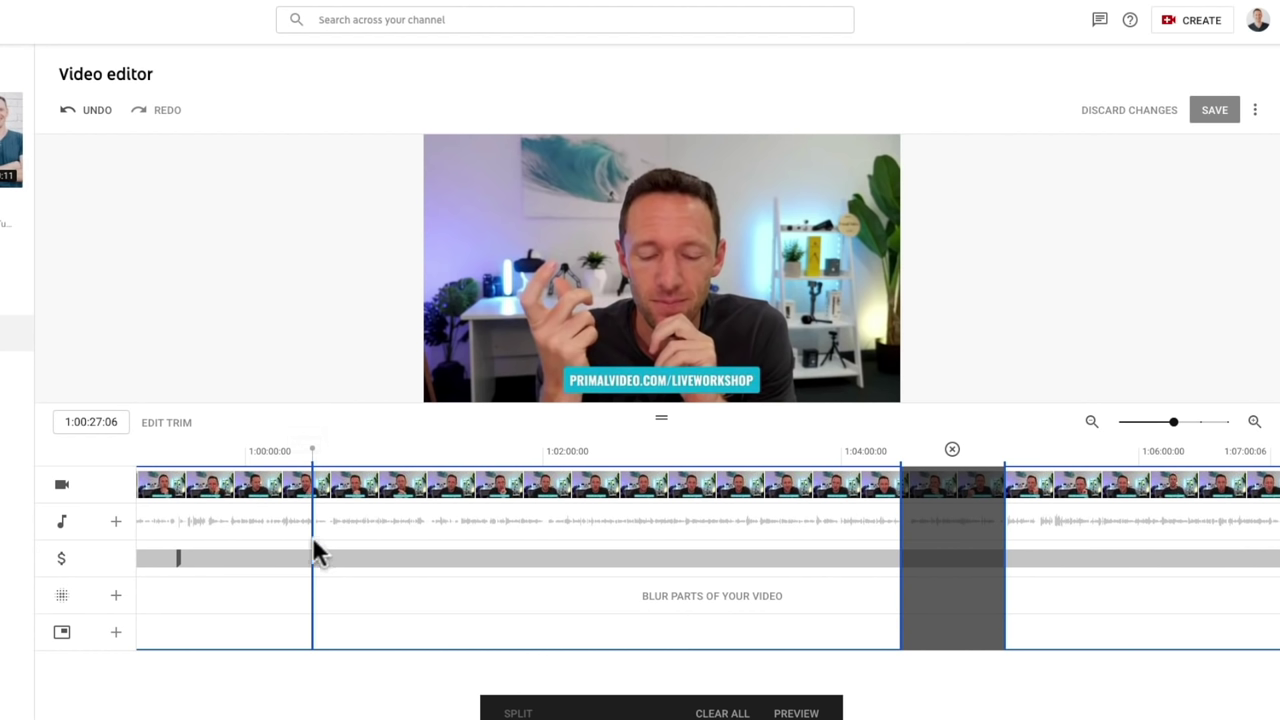
drag(314, 543, 463, 542)
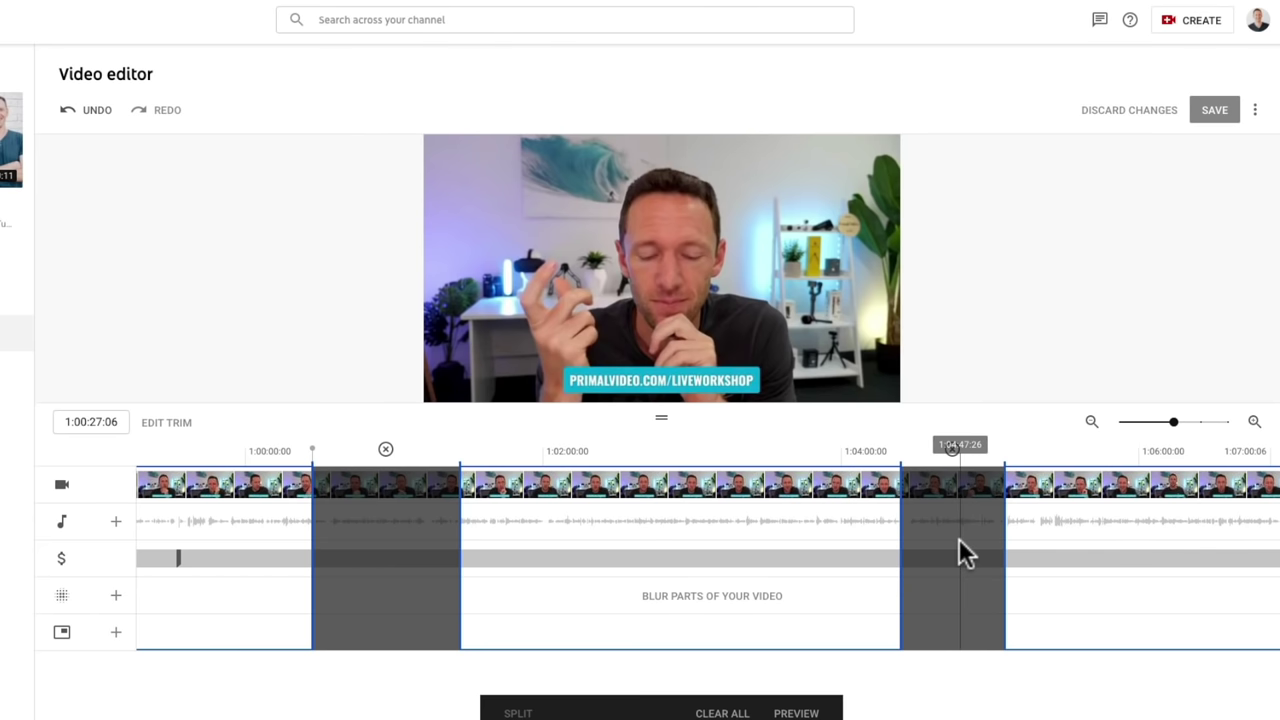
Step: Remove the cut section that starts at about 1:04:24 and preview the remaining edit
click(952, 451)
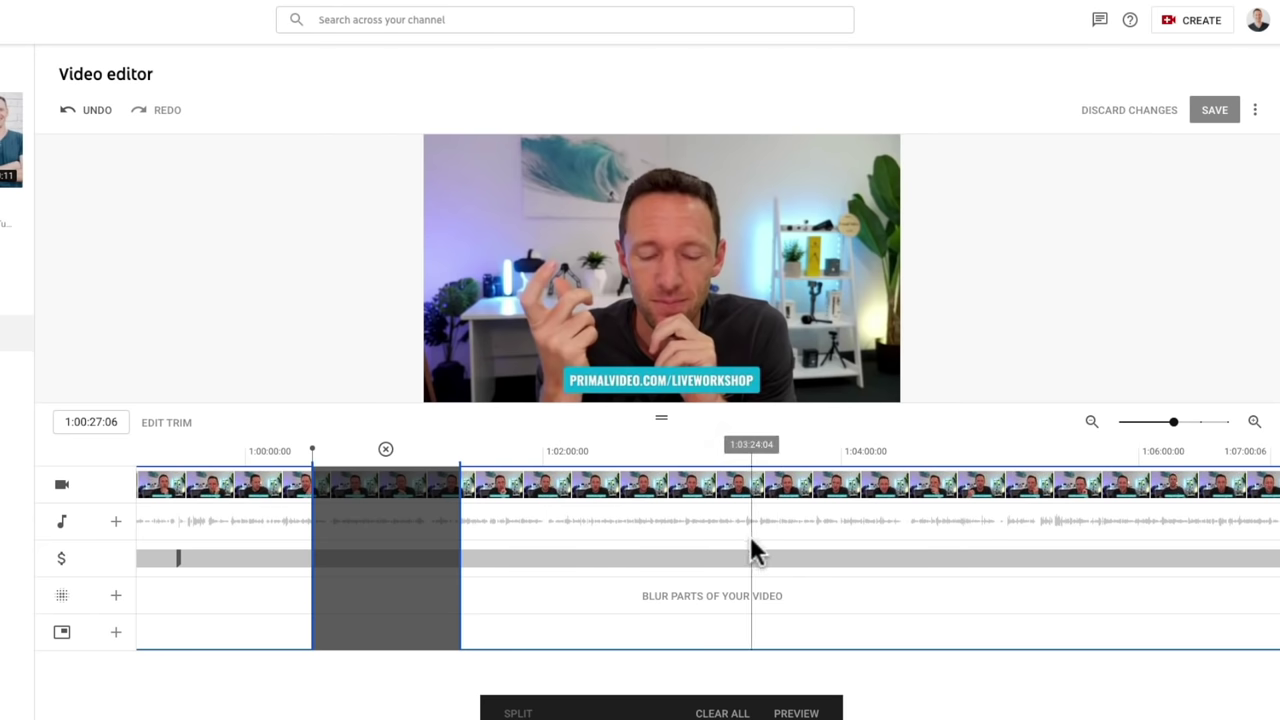
click(806, 713)
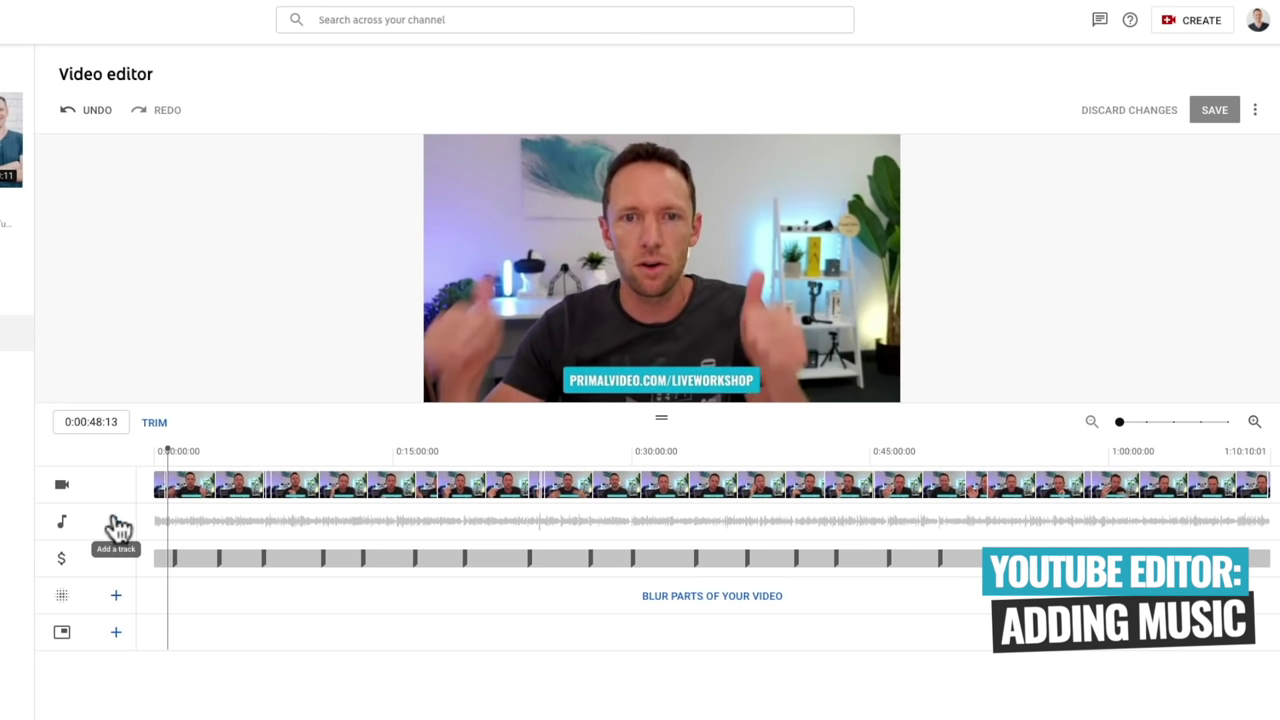
Step: Return the playhead to 0:00:00:00 and browse the free and starred tracks available as music for the video
drag(166, 445, 148, 462)
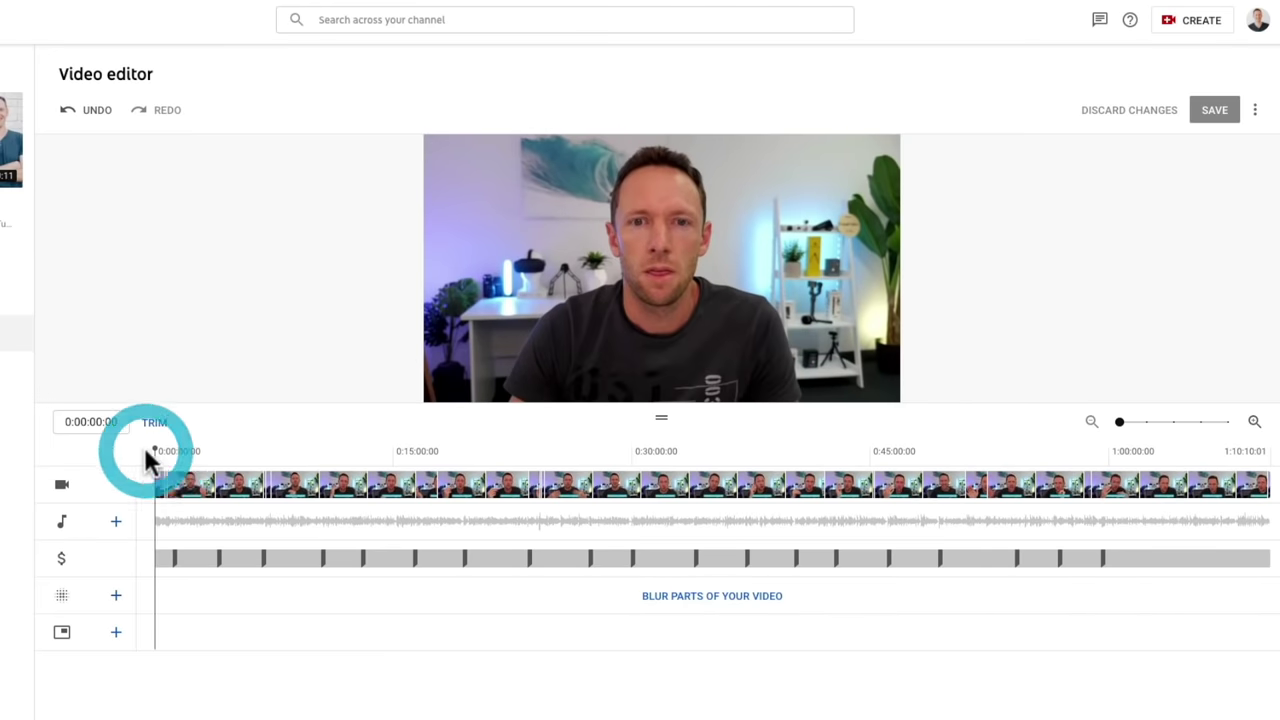
click(111, 525)
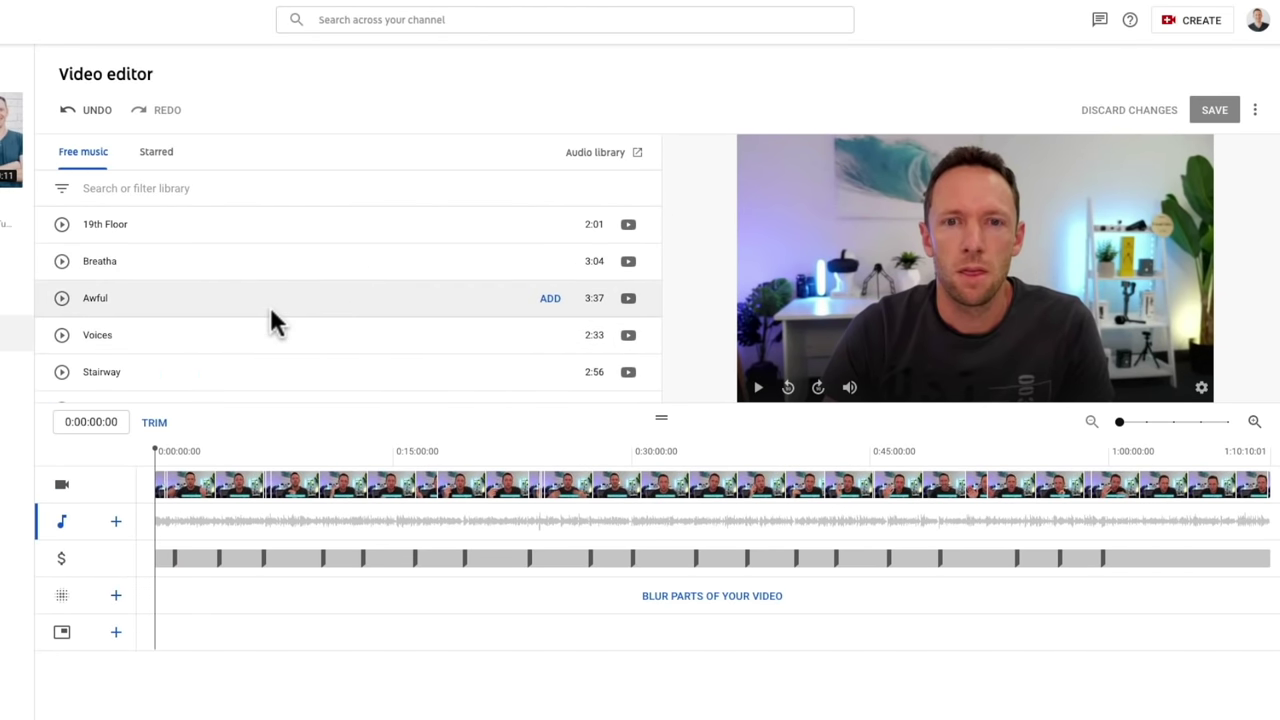
scroll(279, 283, down, 10)
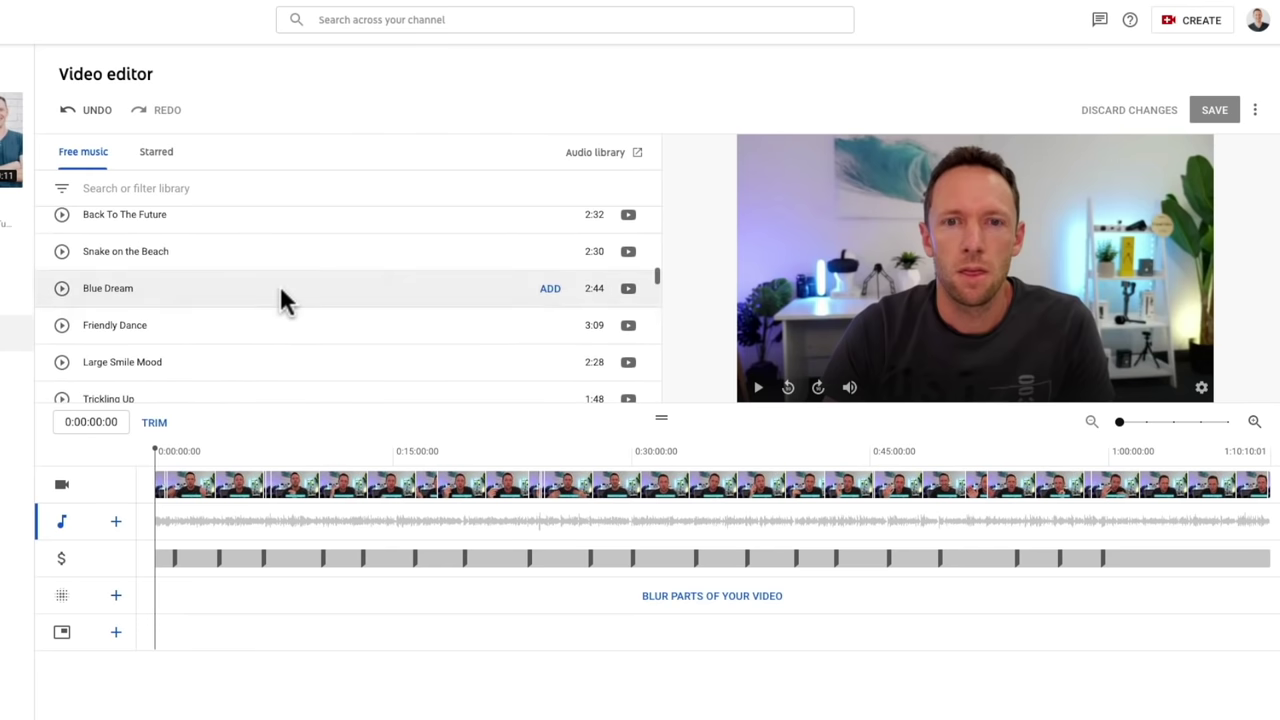
scroll(279, 283, up, 10)
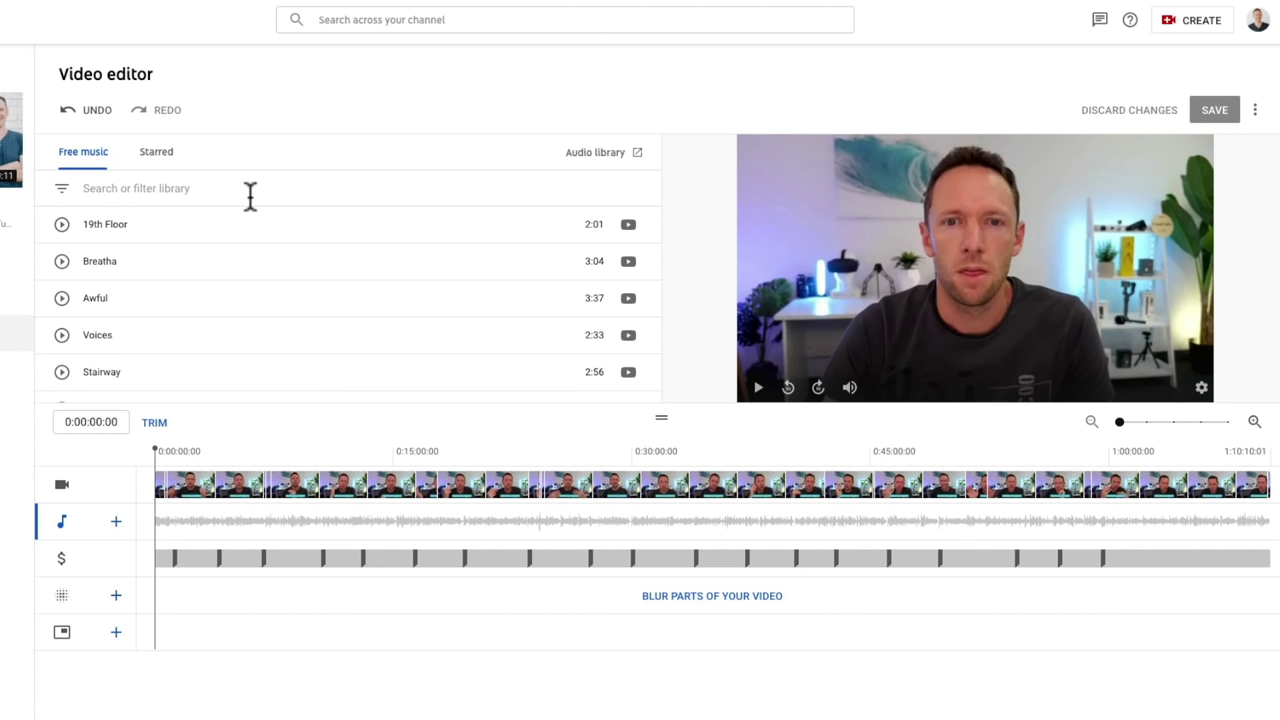
click(147, 163)
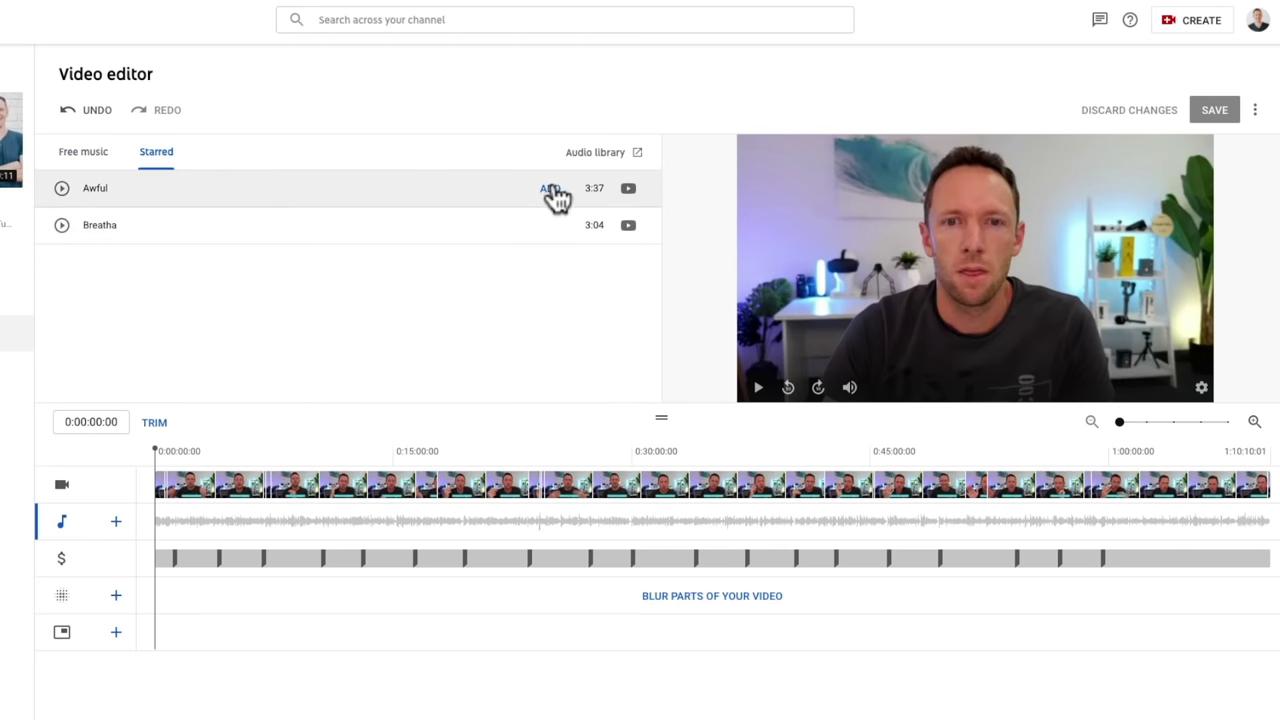
Step: Star the tracks Lens and Two Moons in the full audio library
click(611, 155)
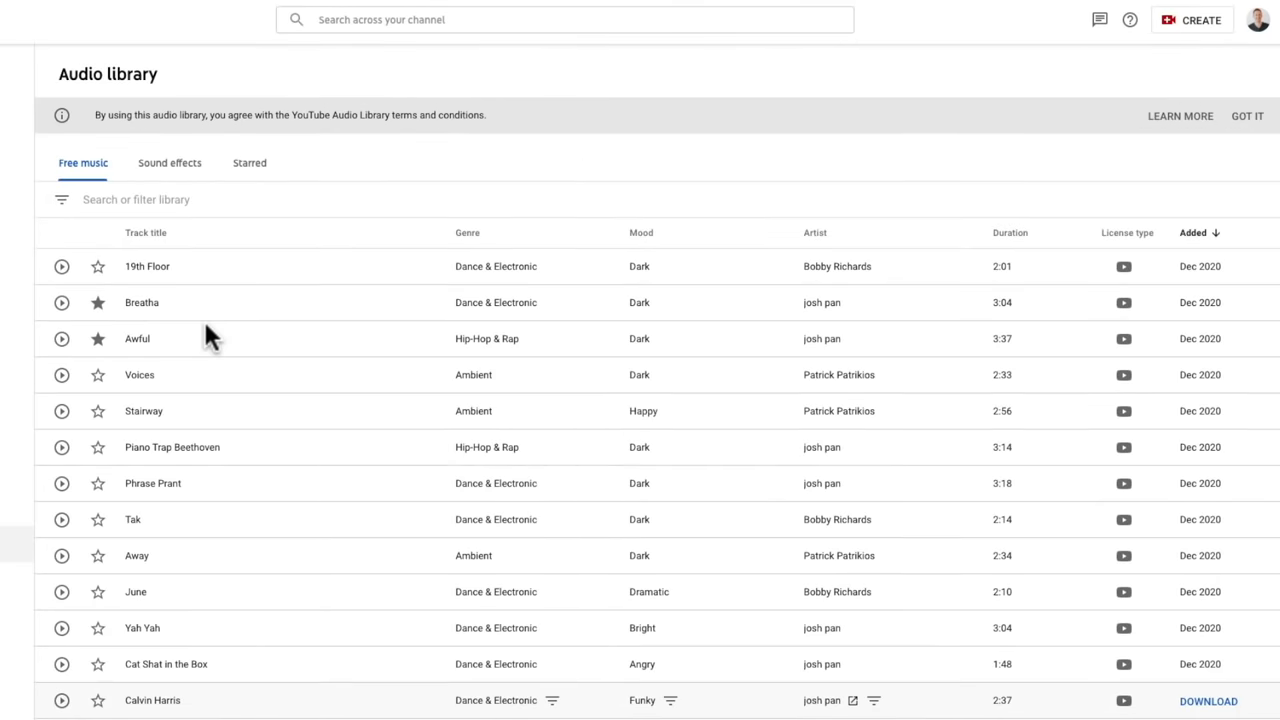
scroll(205, 330, down, 5)
scroll(205, 335, down, 3)
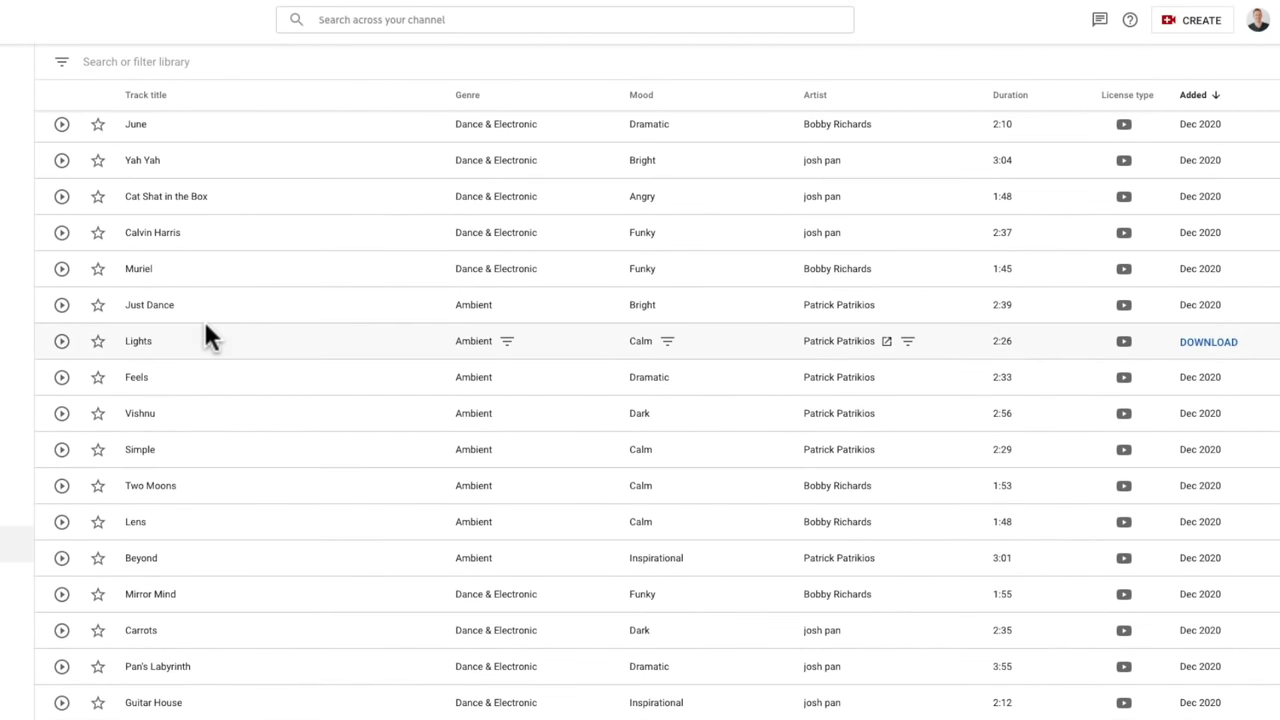
scroll(207, 336, down, 3)
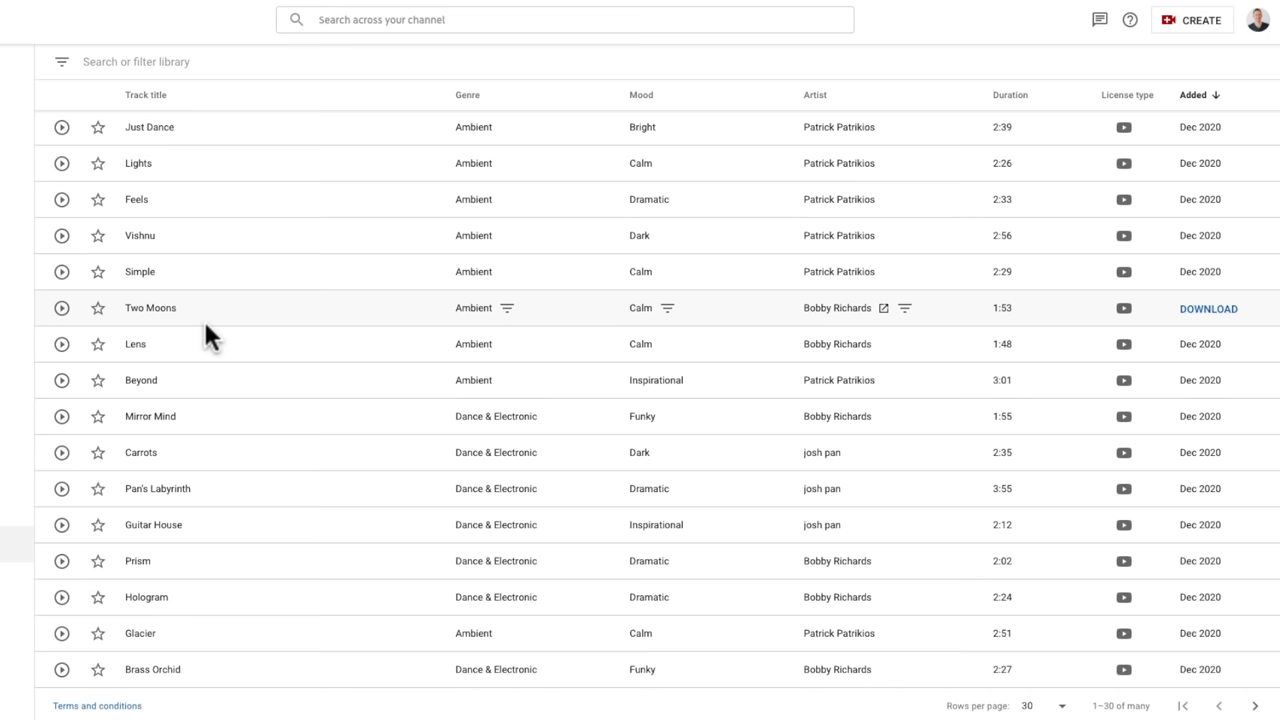
click(98, 344)
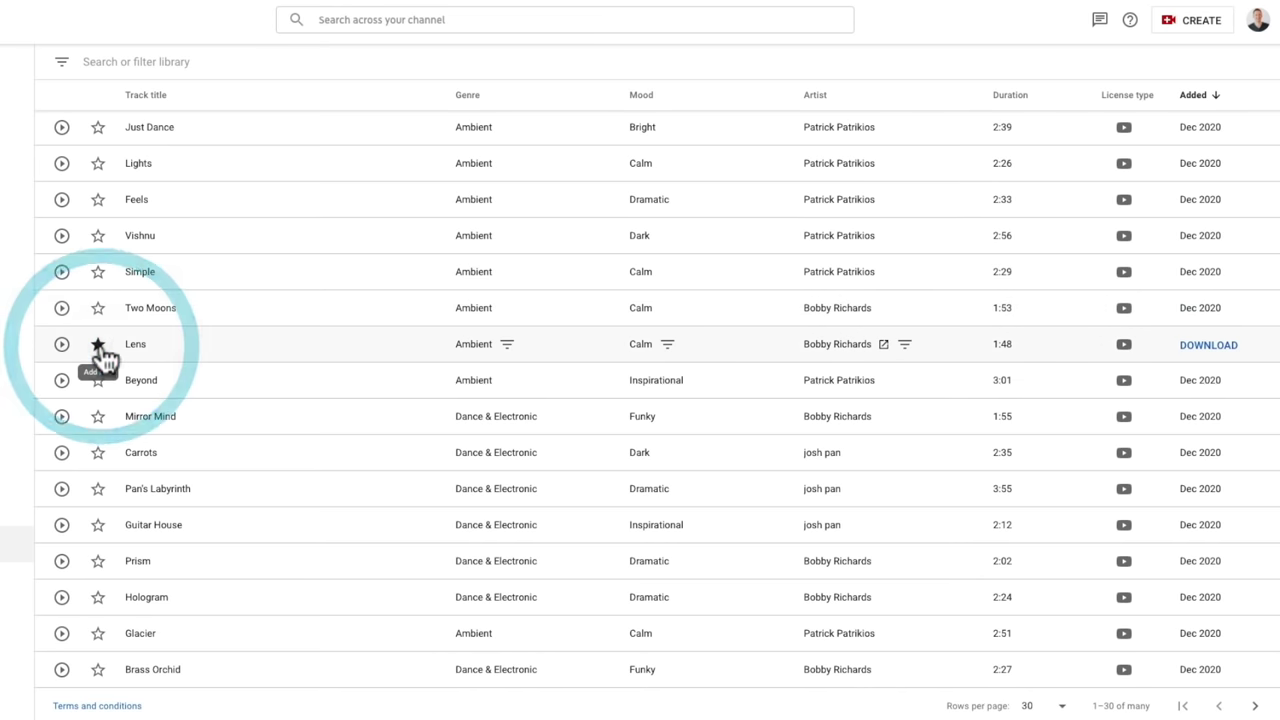
click(98, 308)
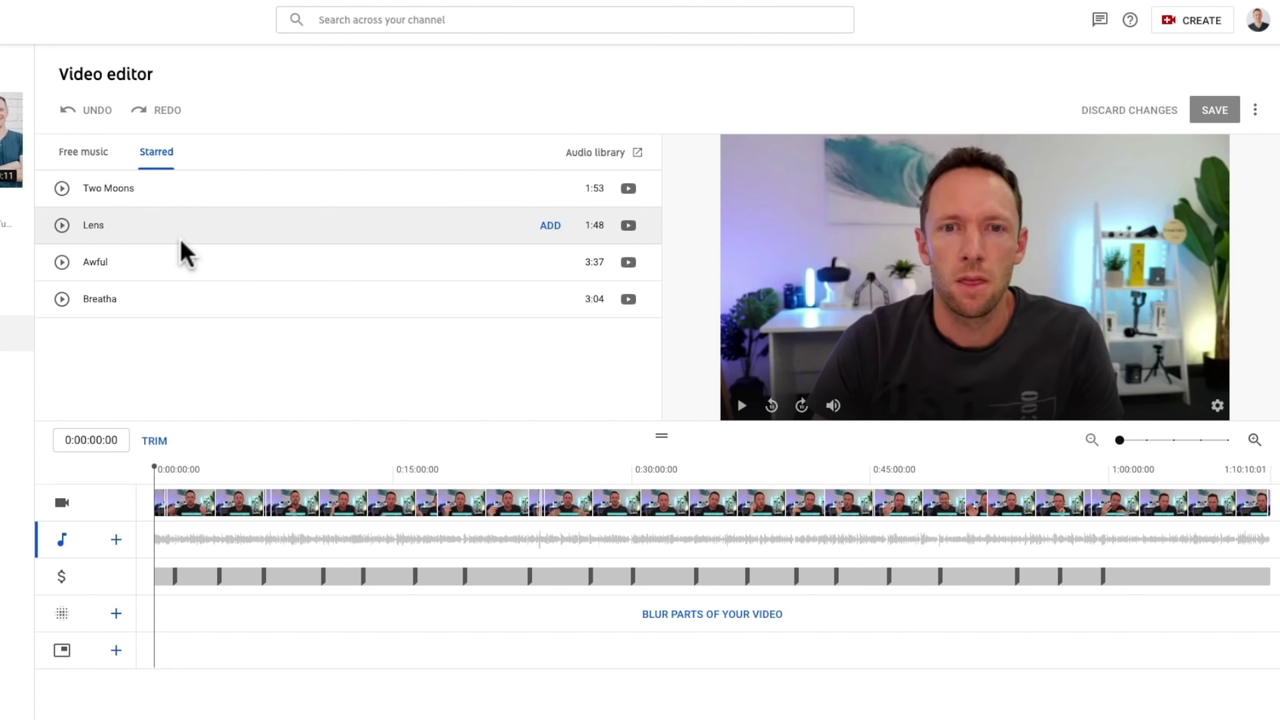
Step: Add the starred track Lens to the video and move it to start at about 0:21:00
click(551, 228)
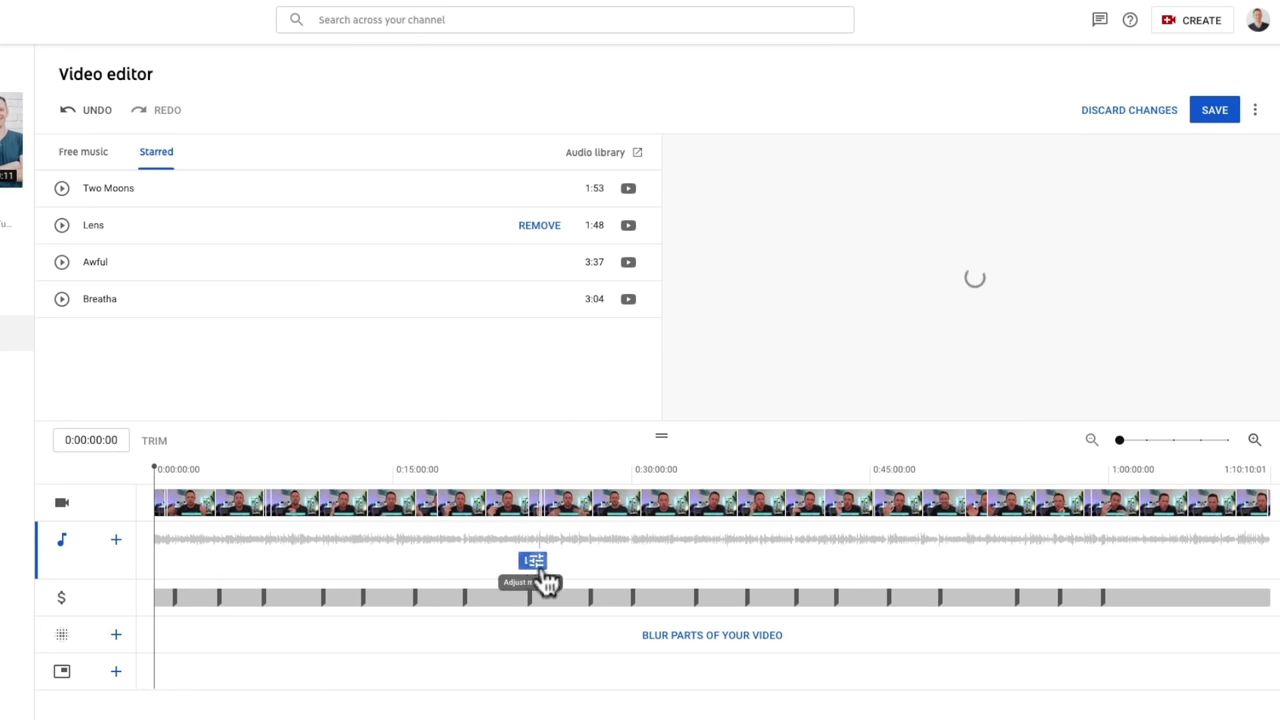
click(542, 561)
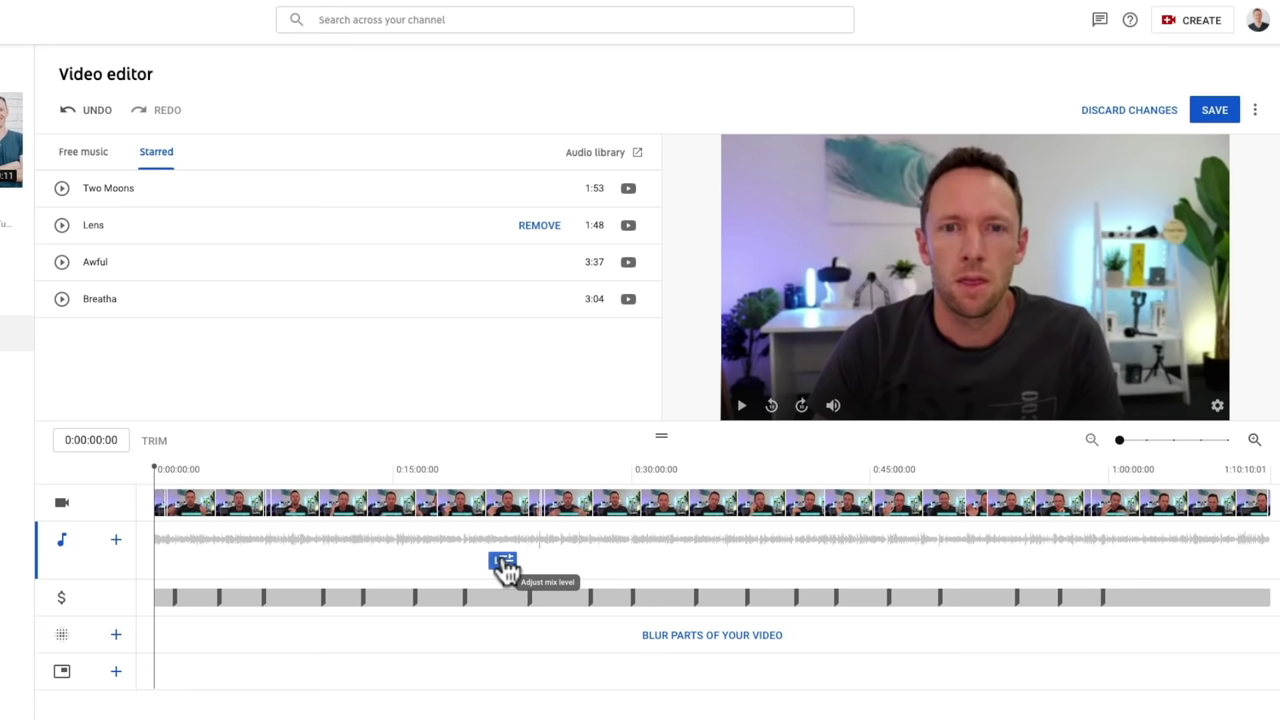
Step: Trim the Lens music clip to start at 0:21:16:10 and end at about 0:22:18
click(492, 480)
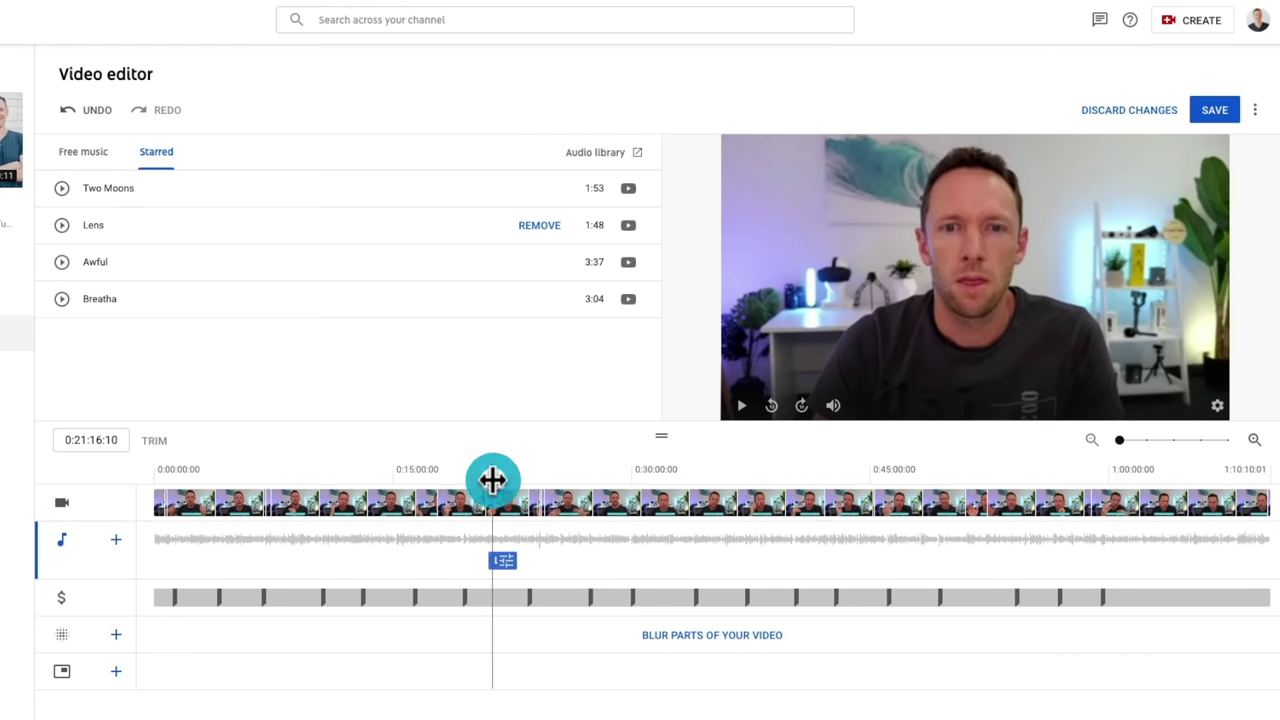
click(1253, 441)
click(1253, 441)
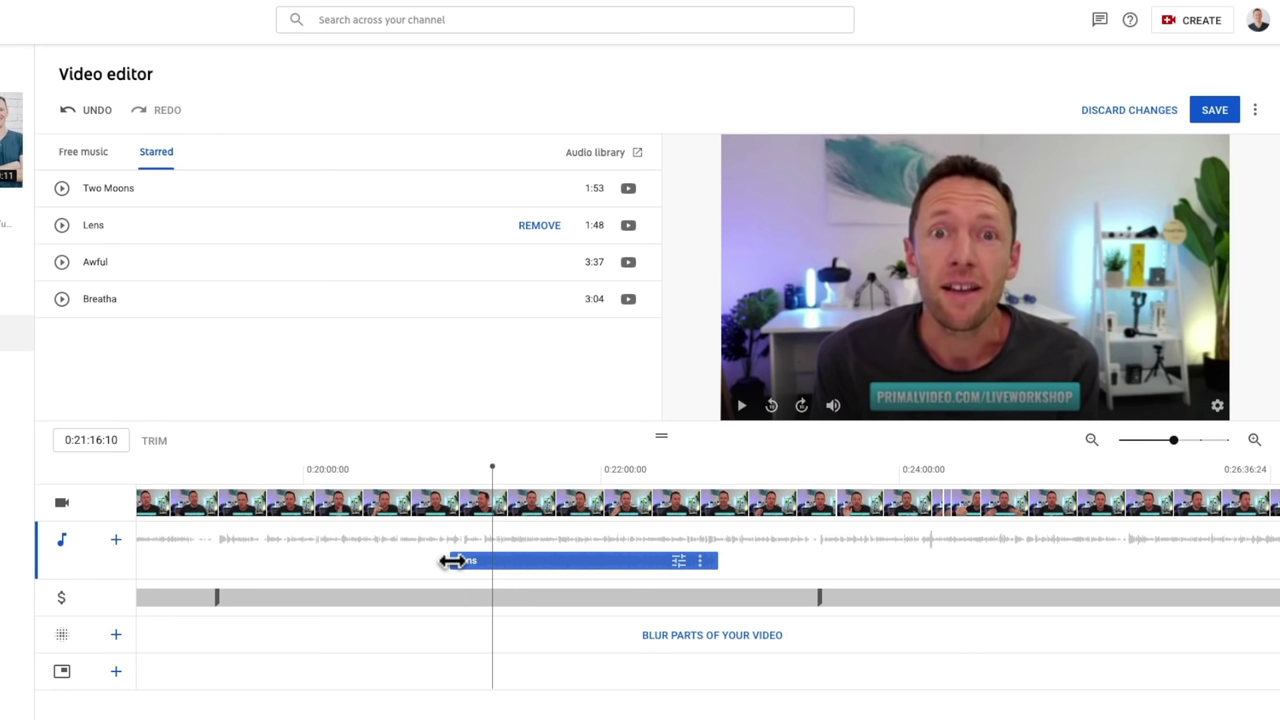
drag(452, 561, 493, 567)
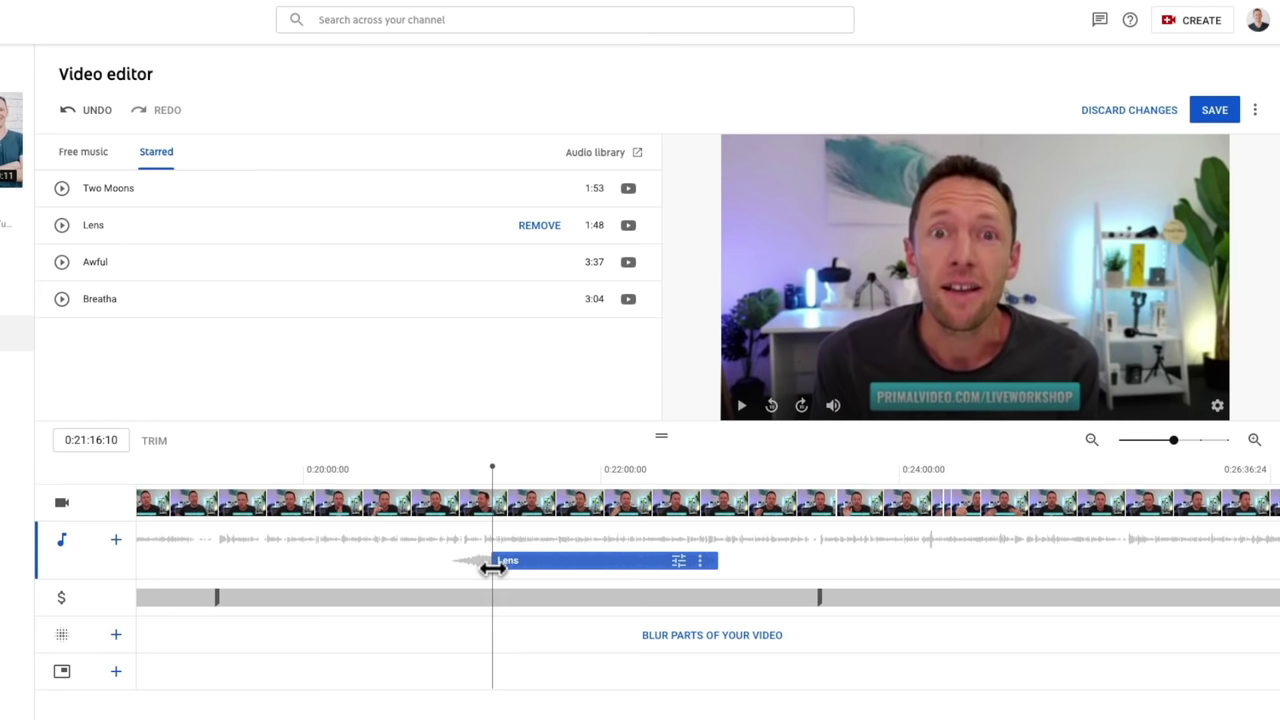
click(493, 567)
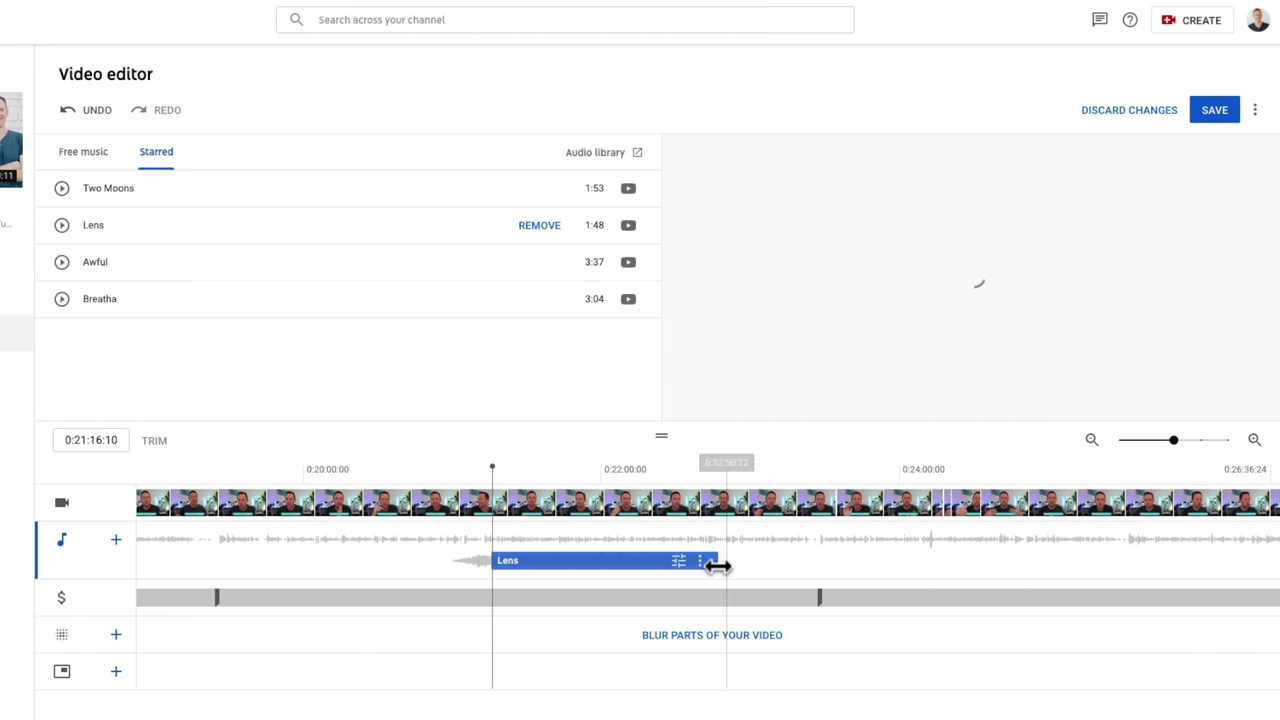
drag(718, 564, 648, 569)
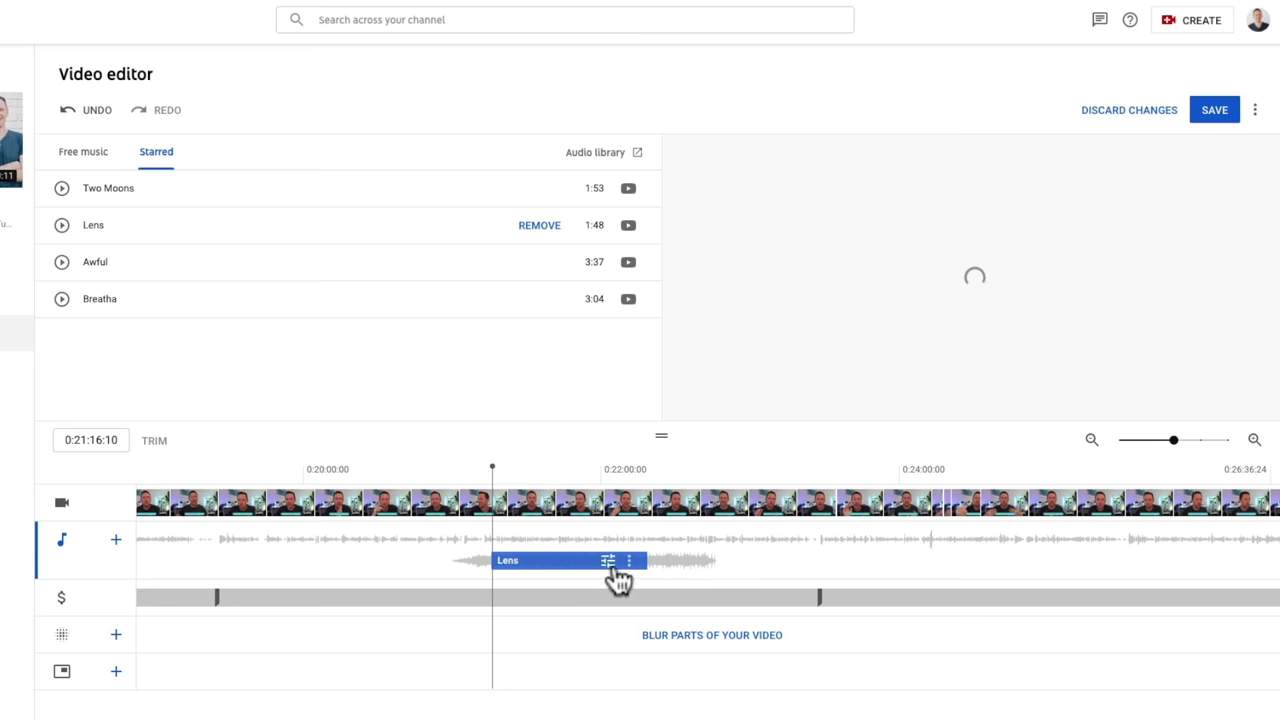
Step: Play the video from 0:21:16:10 with the mix level of the Lens clip at its maximum
click(611, 562)
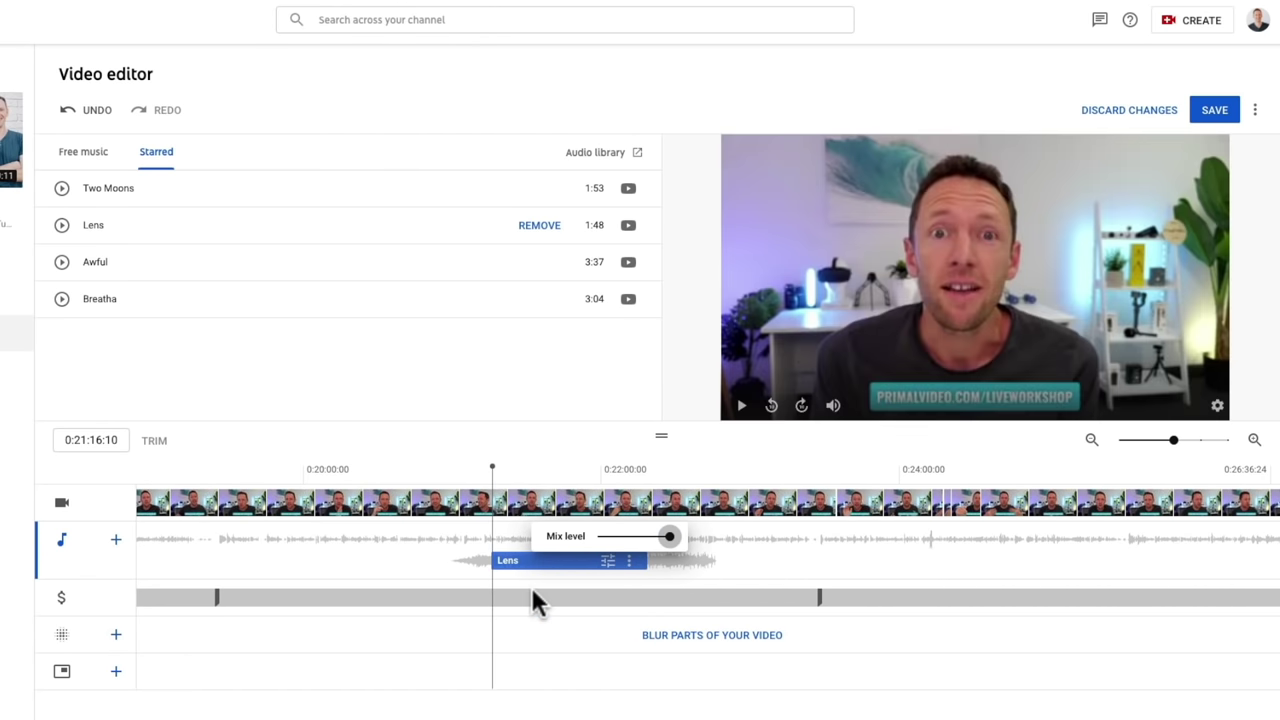
drag(669, 534, 679, 535)
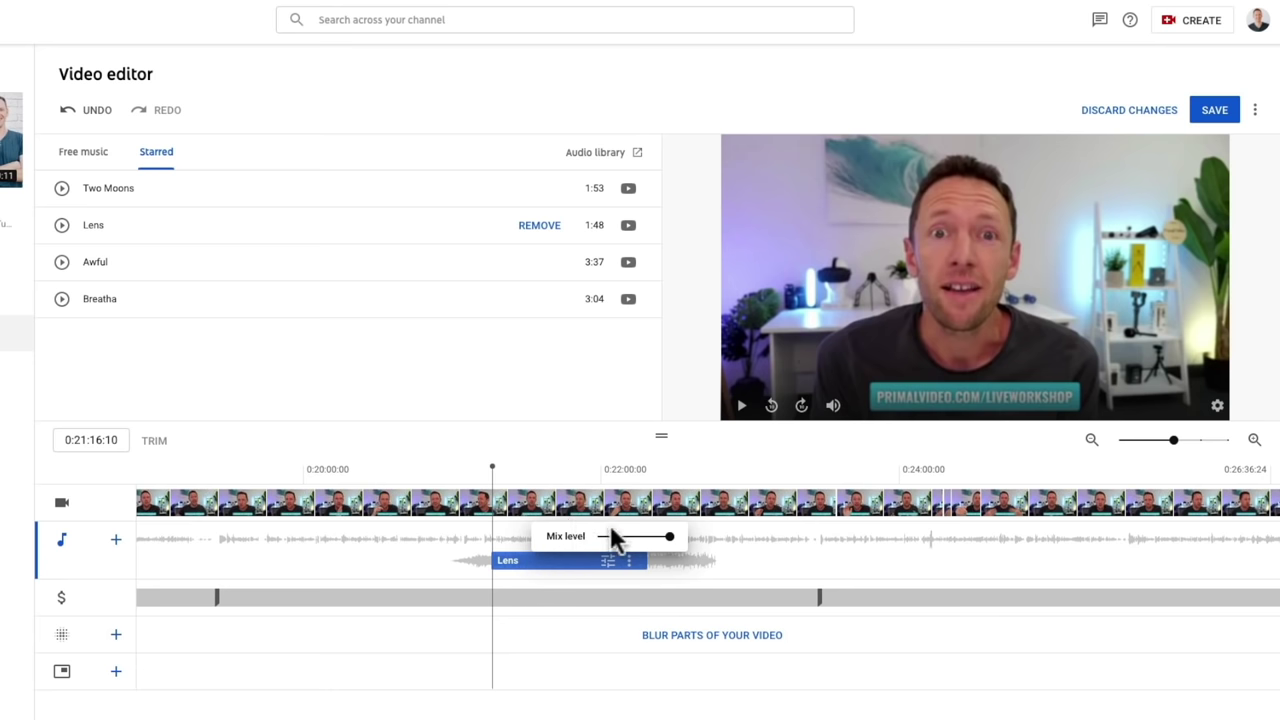
click(730, 410)
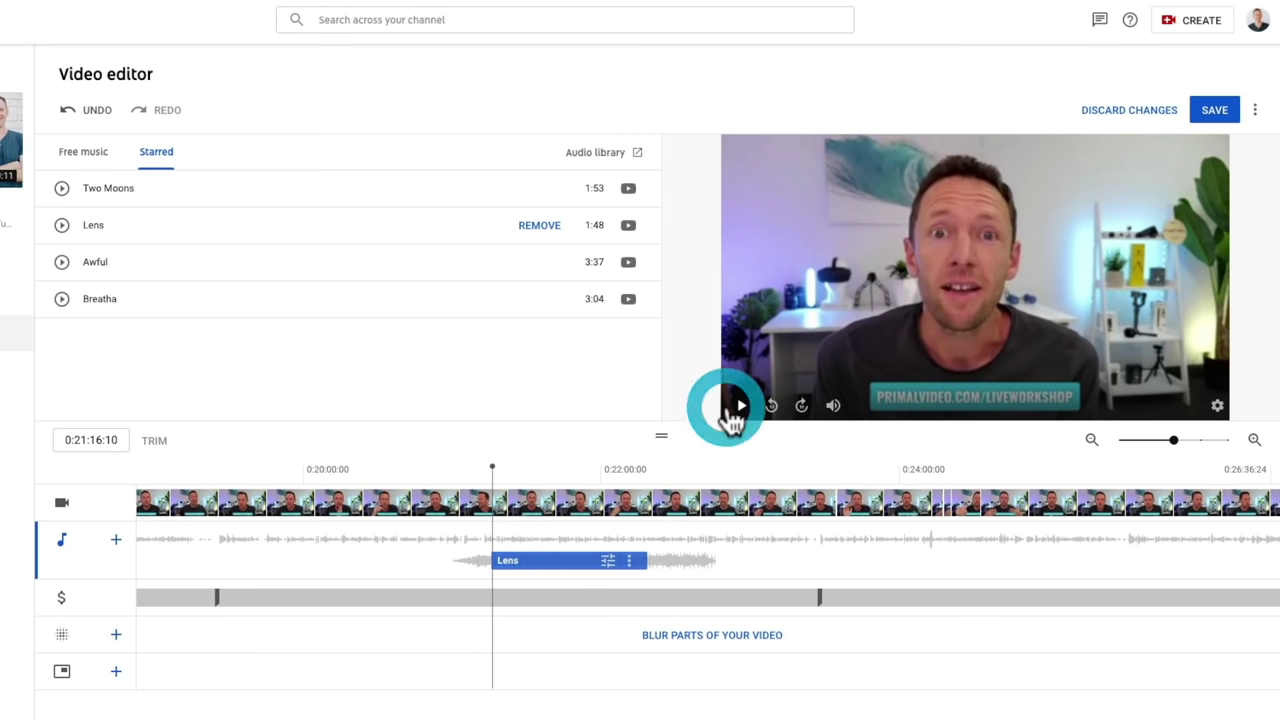
click(737, 412)
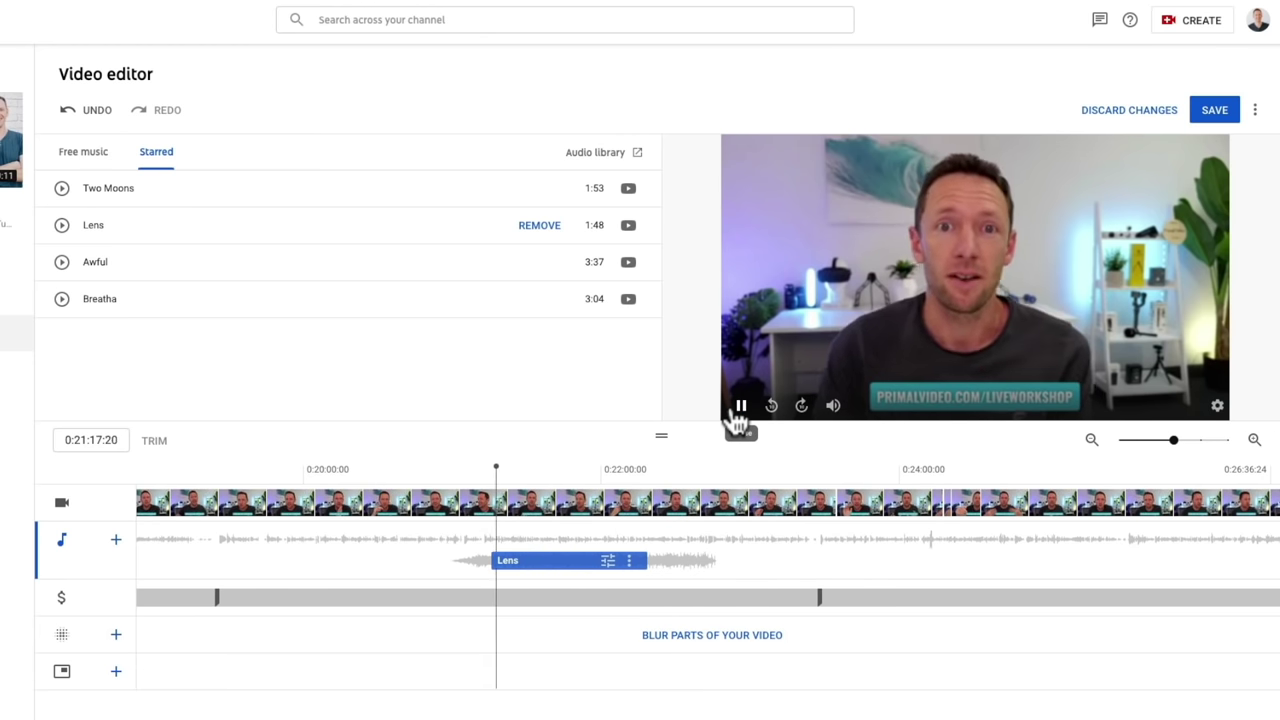
click(737, 412)
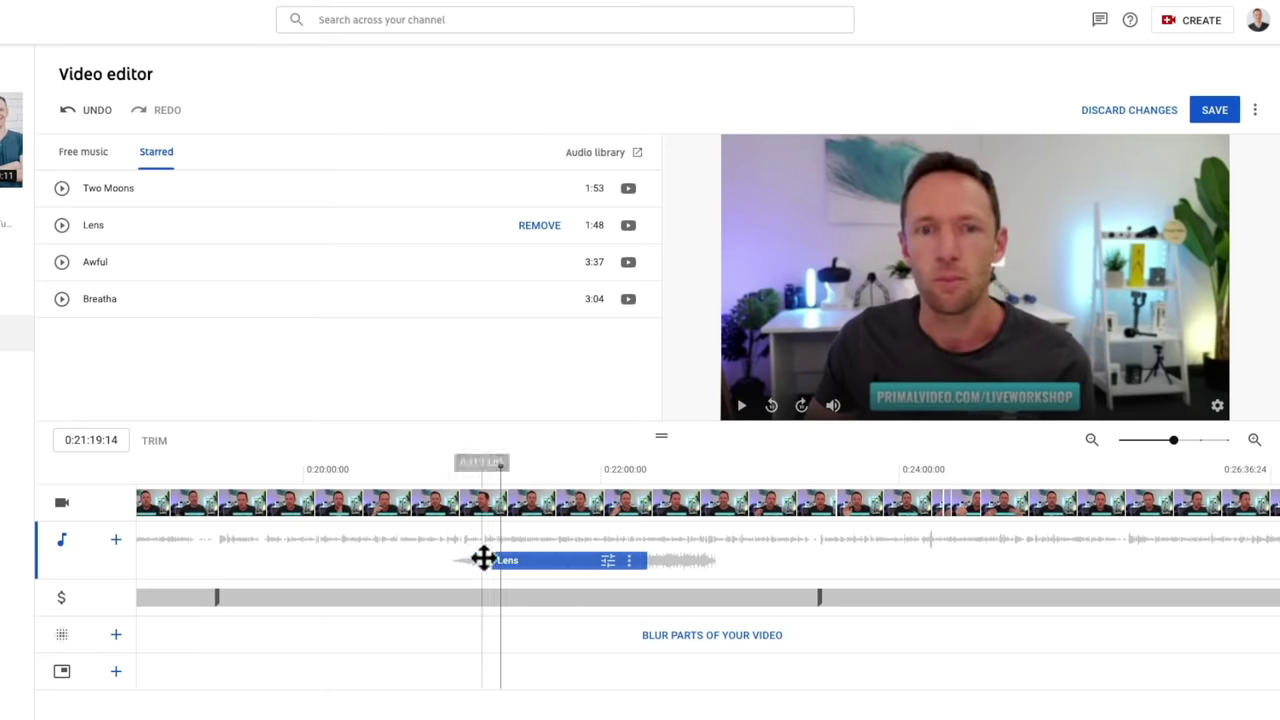
Step: Lower the mix level of the Lens clip to its minimum and play the video from 0:21:19:14 to check it
click(609, 560)
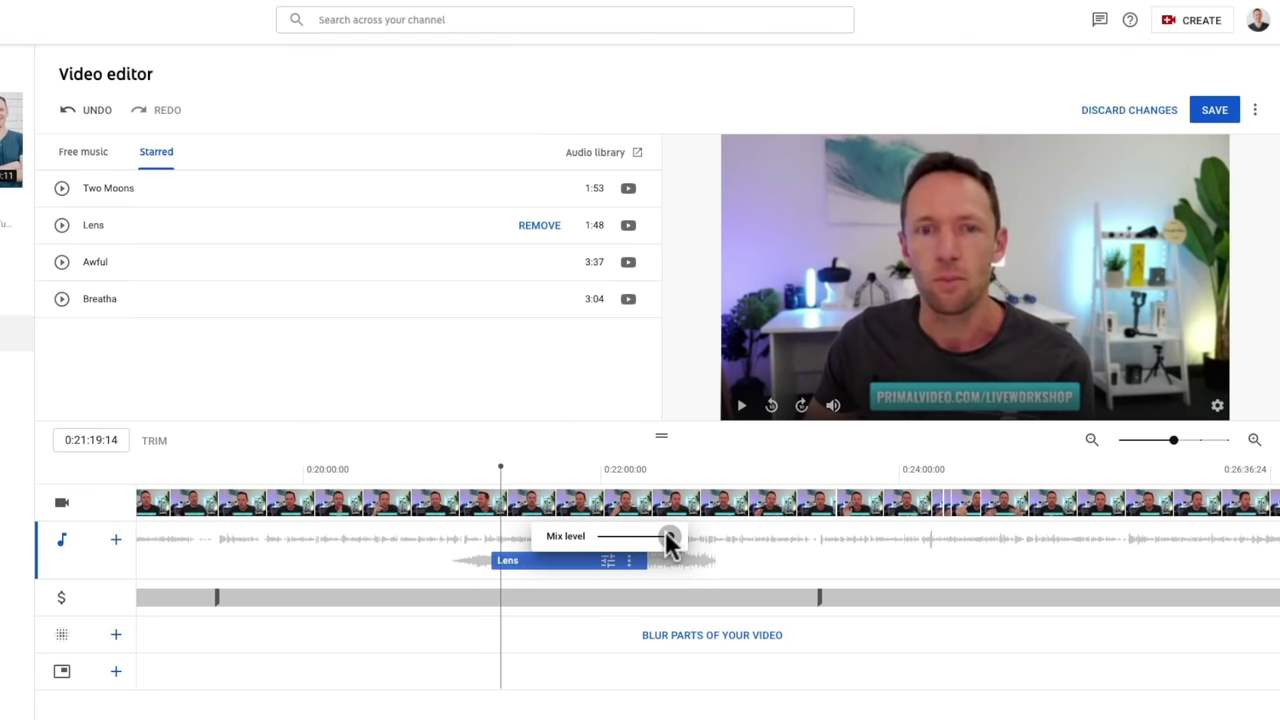
drag(658, 540, 590, 540)
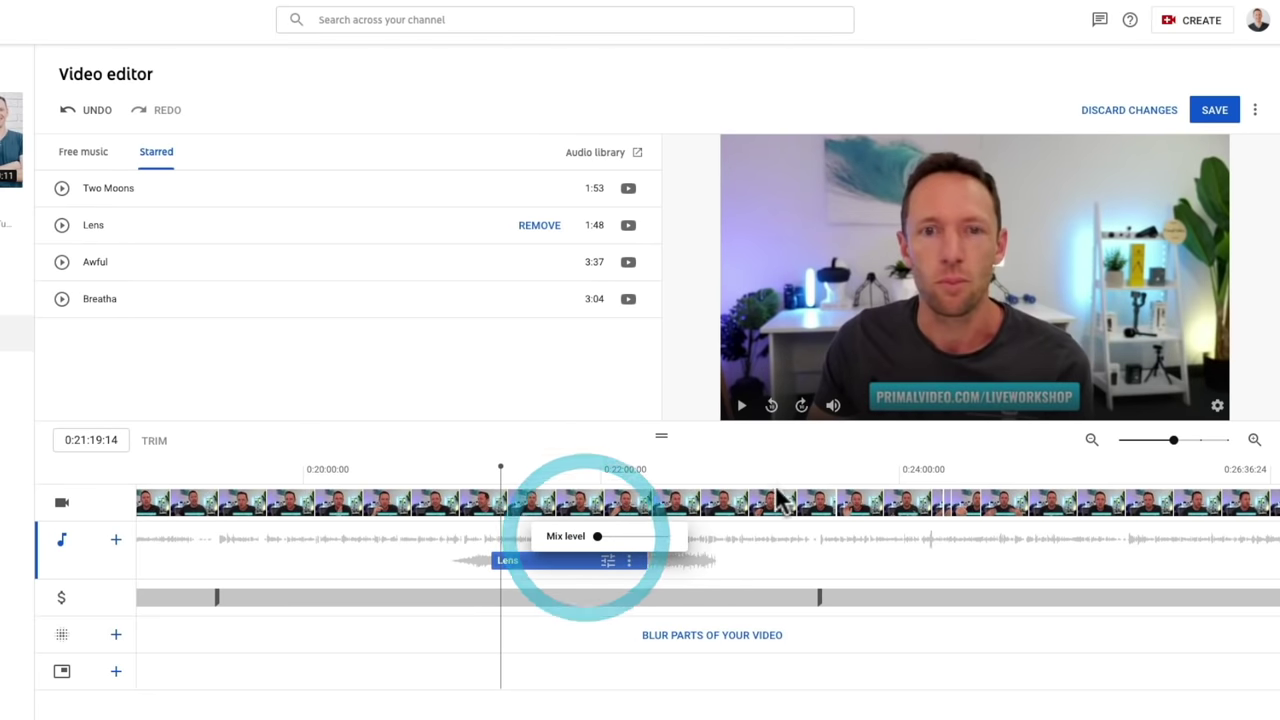
click(742, 405)
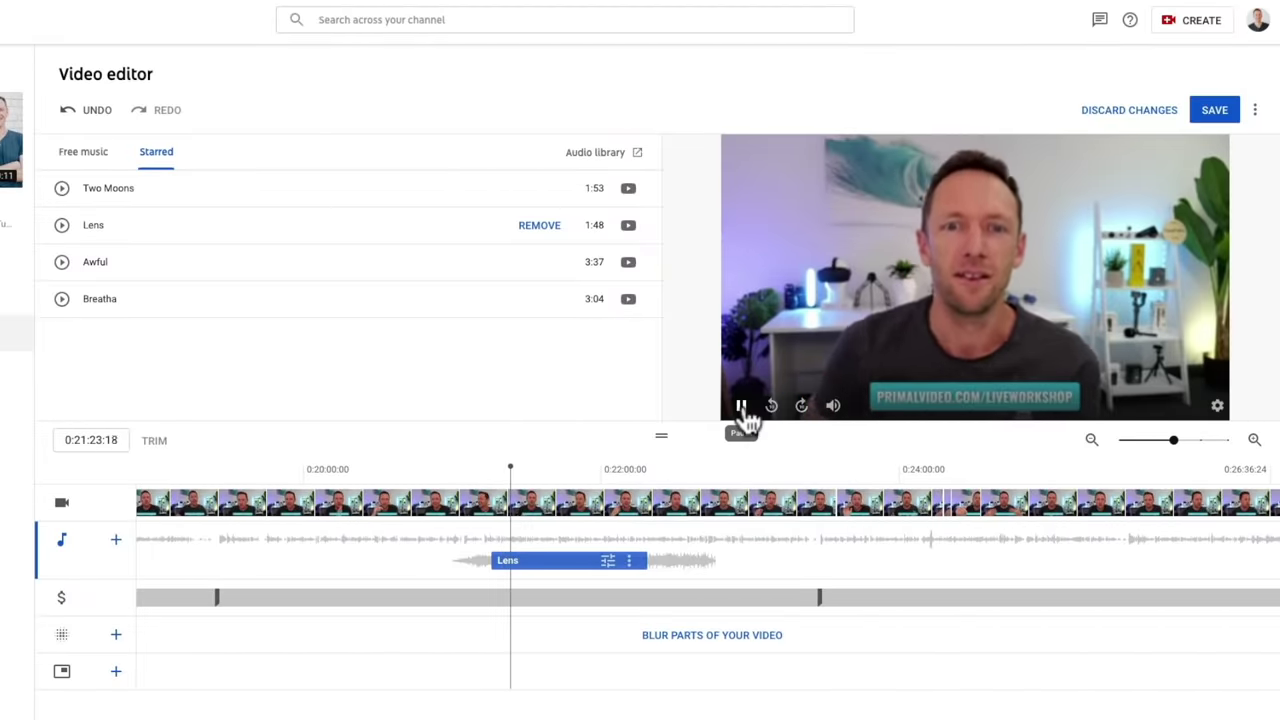
click(743, 410)
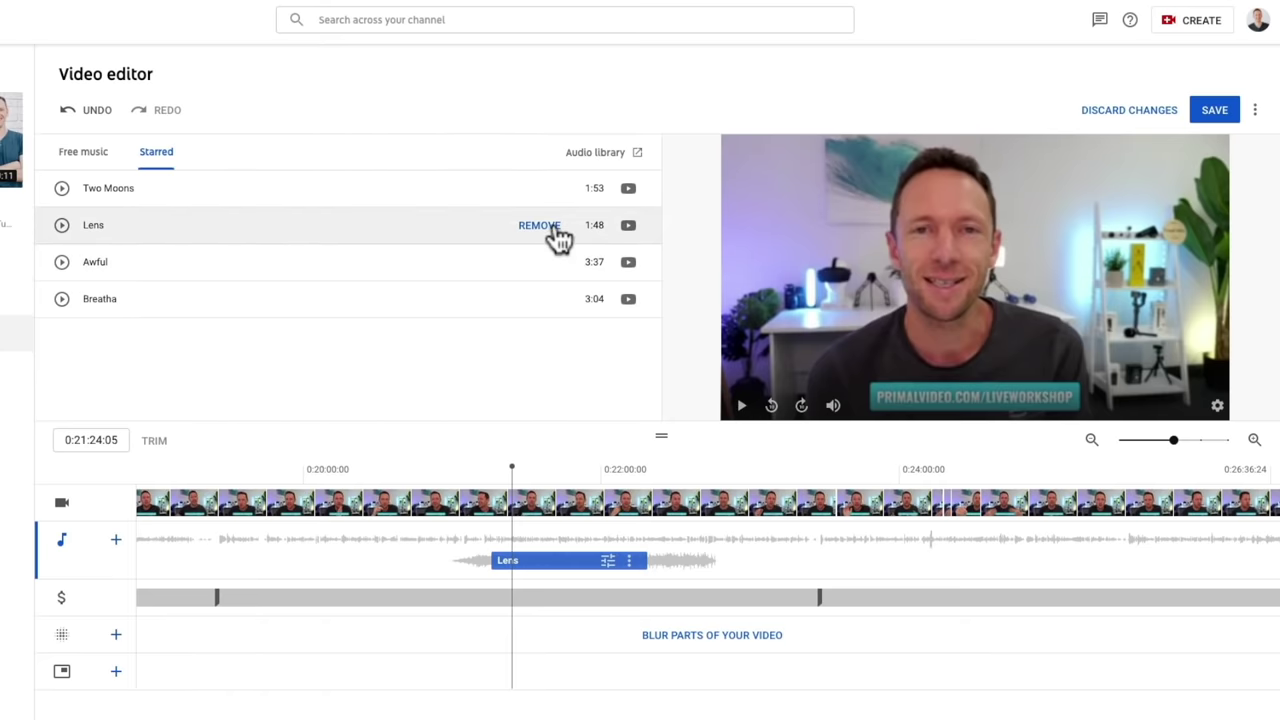
Step: Add the starred track Two Moons and position it to start at about 0:22:17, right where the Lens clip ends
click(729, 492)
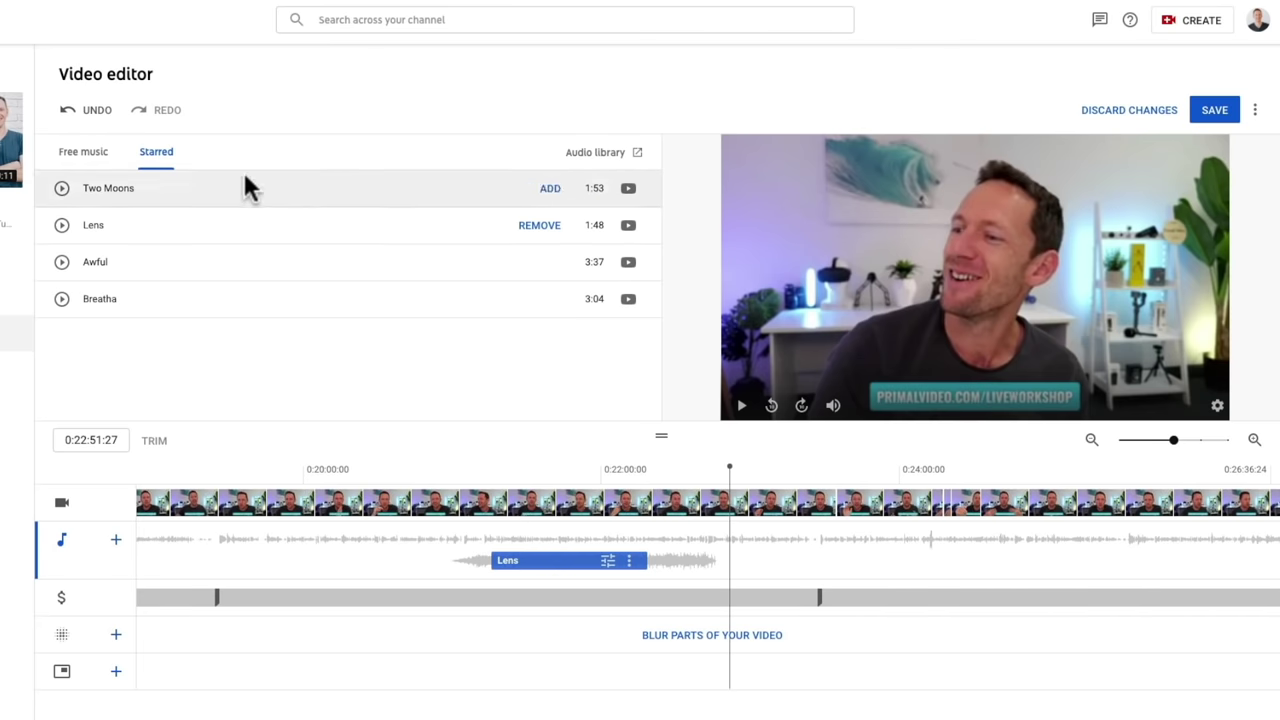
click(546, 191)
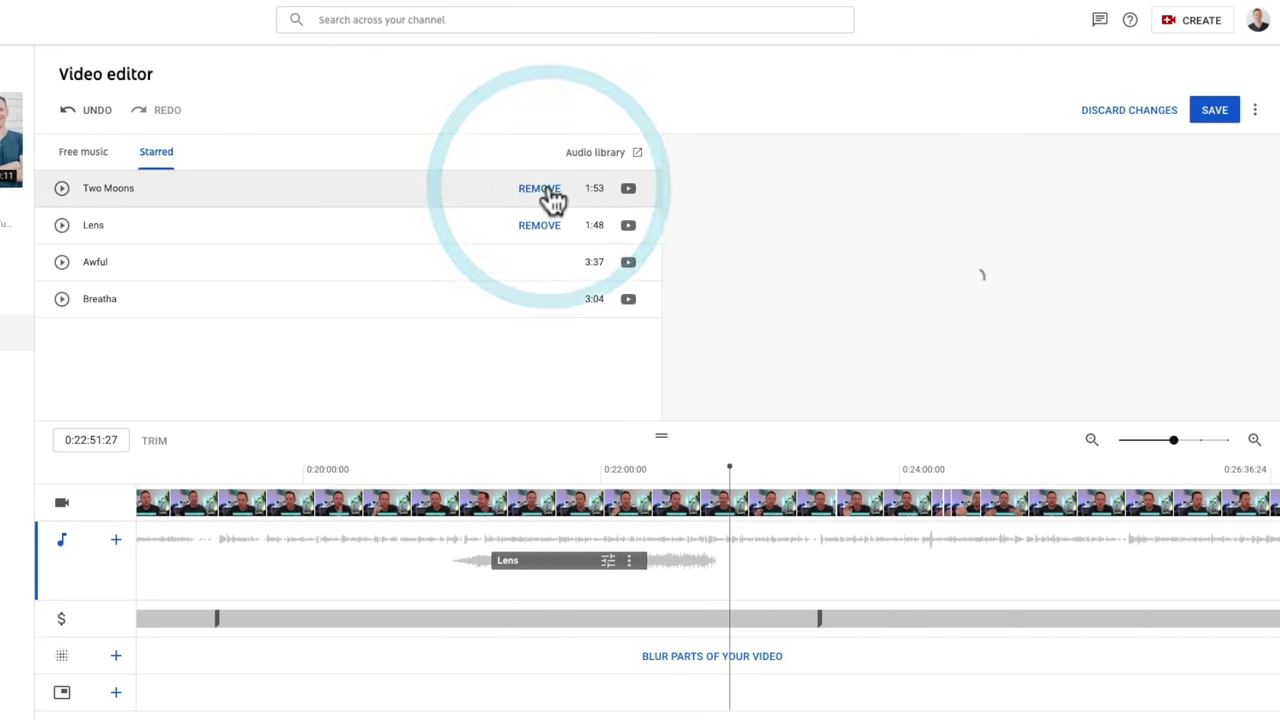
click(1094, 440)
click(1094, 440)
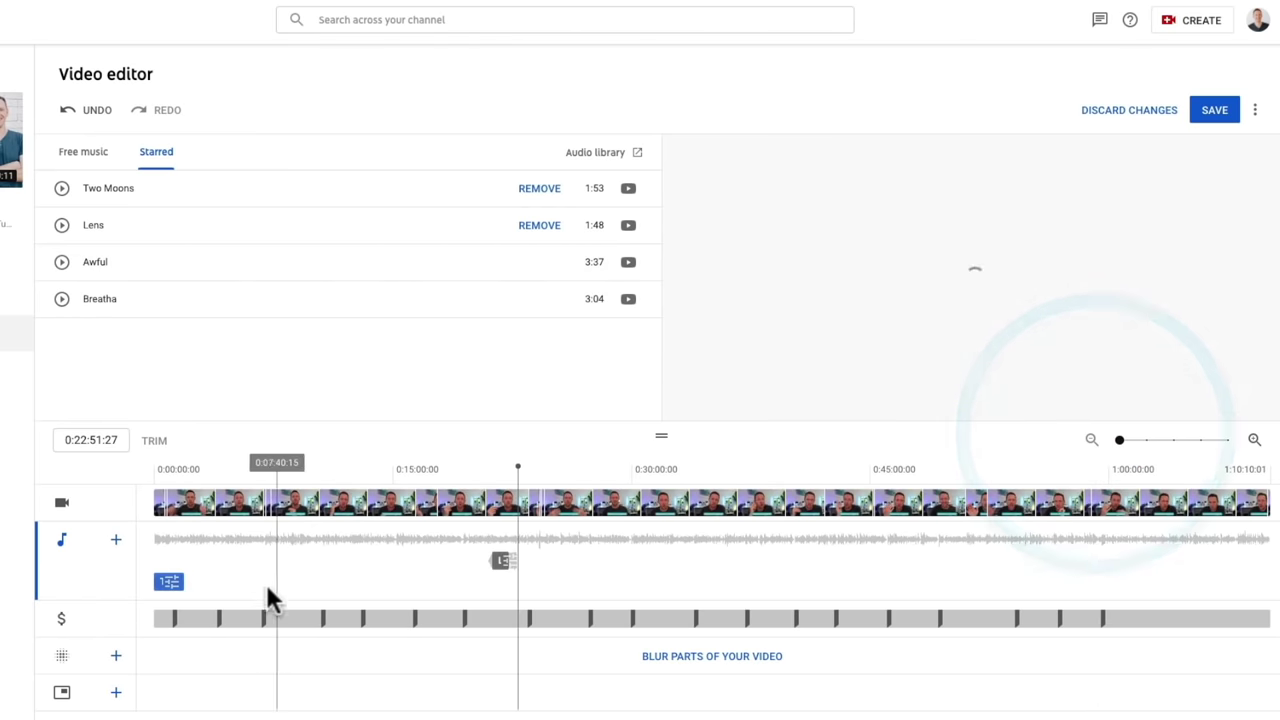
drag(184, 594, 521, 598)
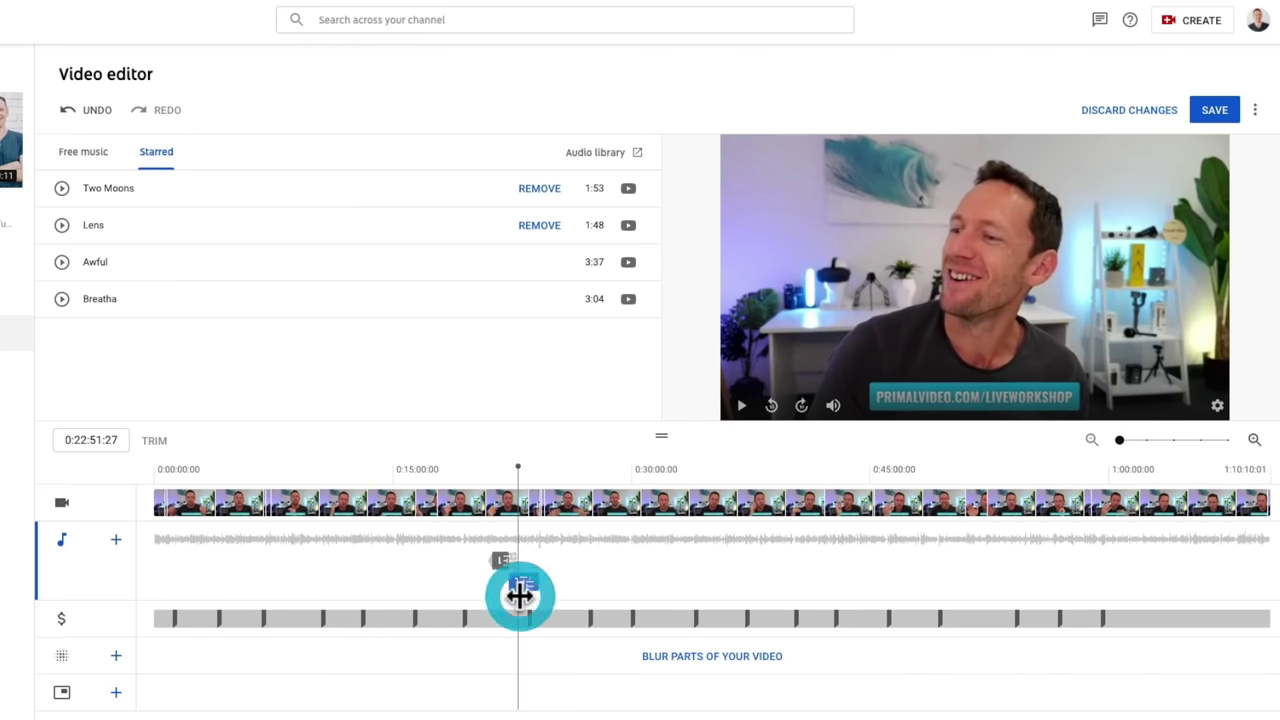
click(1254, 440)
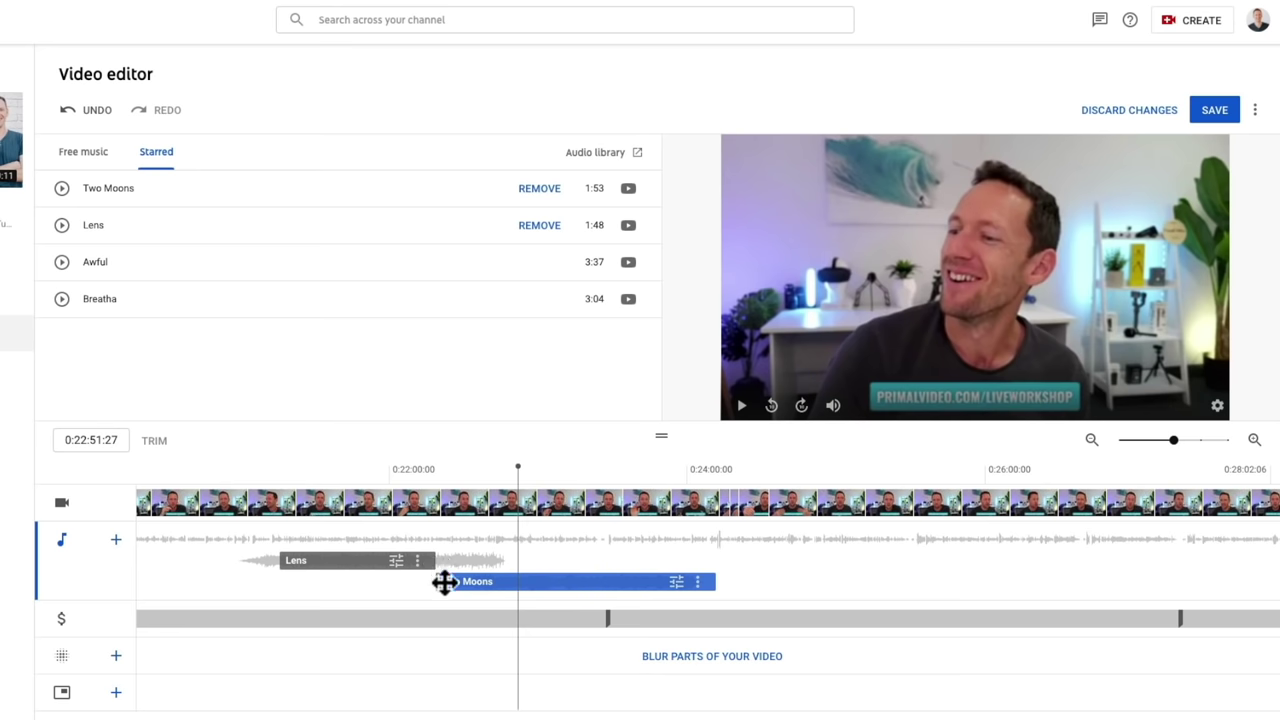
drag(568, 578, 564, 579)
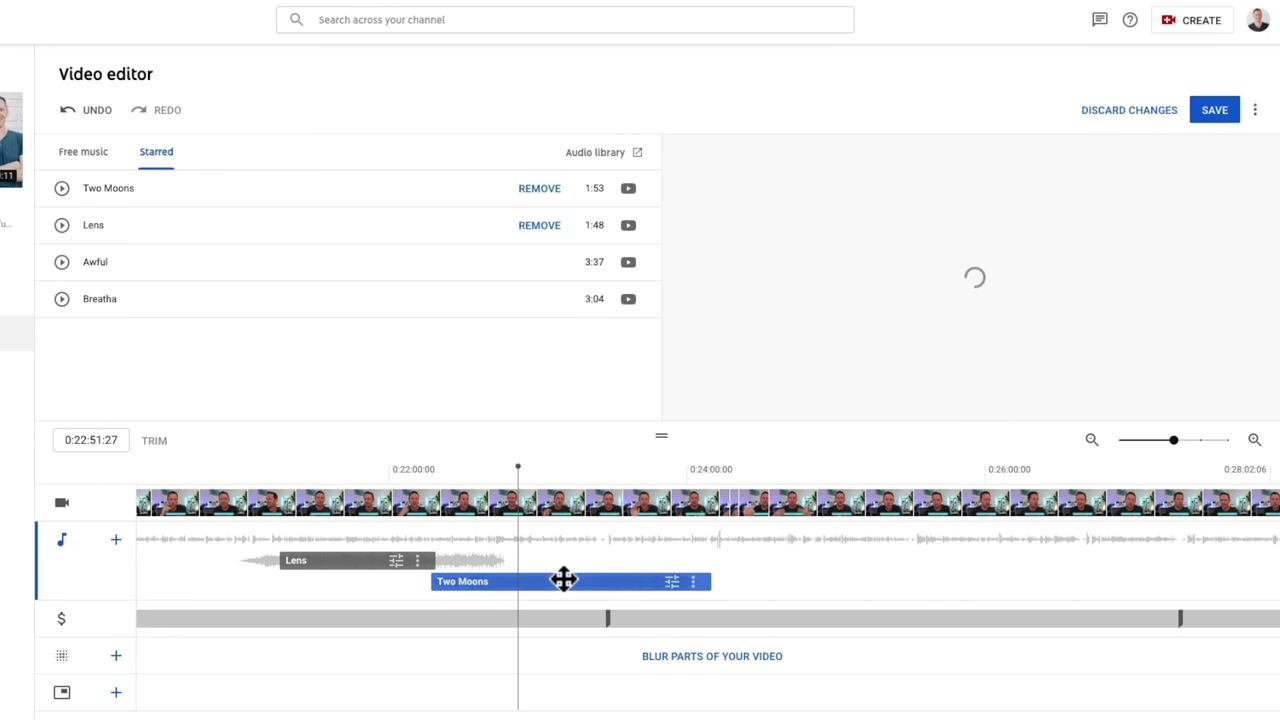
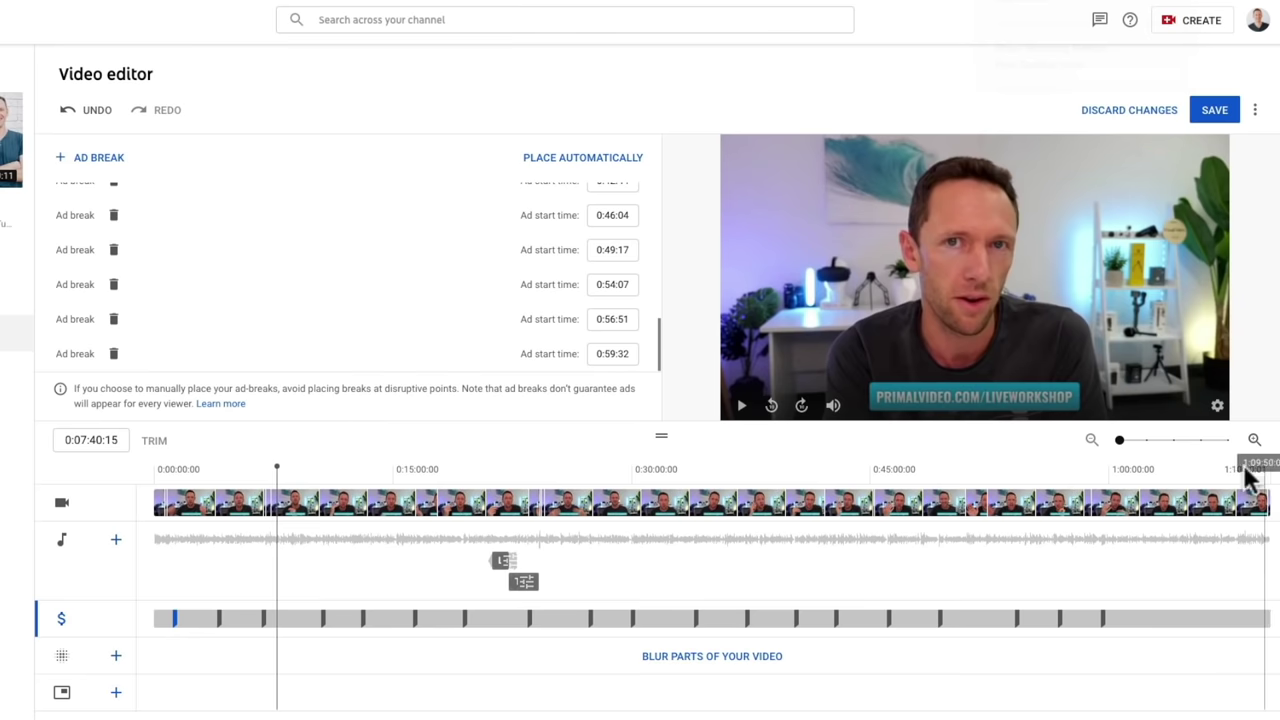
Step: Review the list of ad breaks and delete those at 0:01:11, 0:03:58, 0:10:30 and 0:06:44
scroll(363, 268, up, 10)
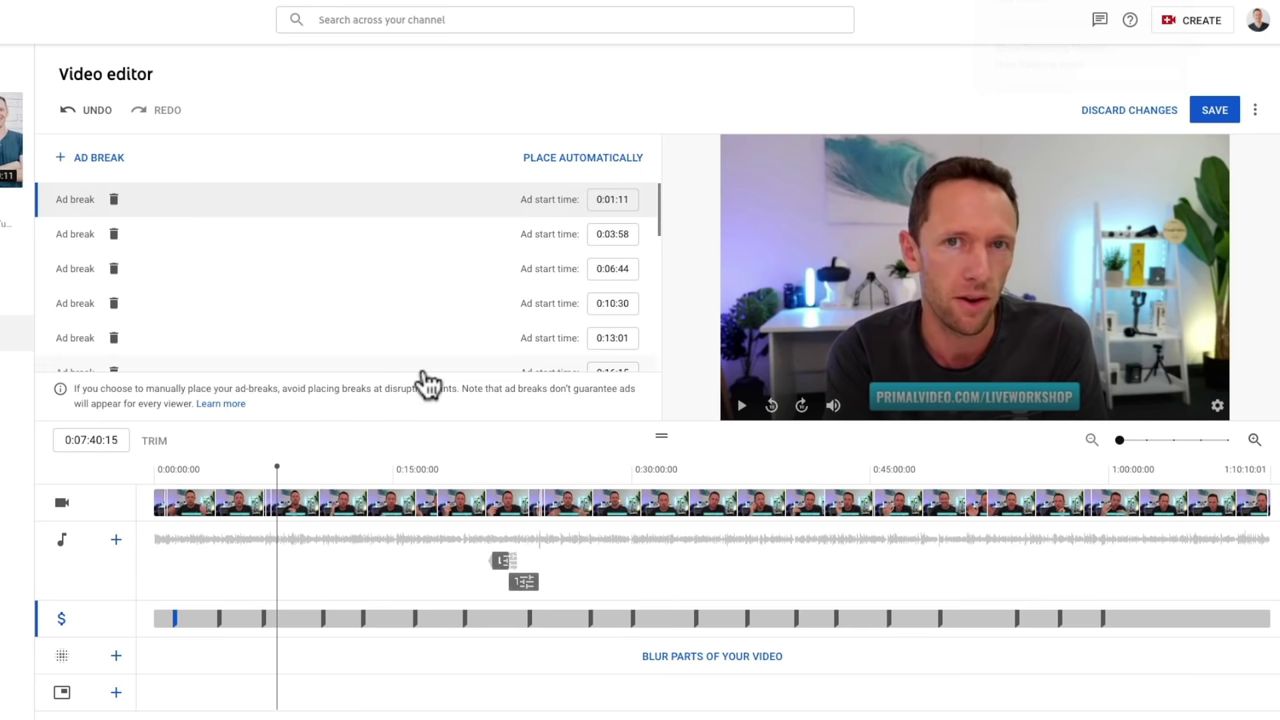
scroll(400, 362, down, 10)
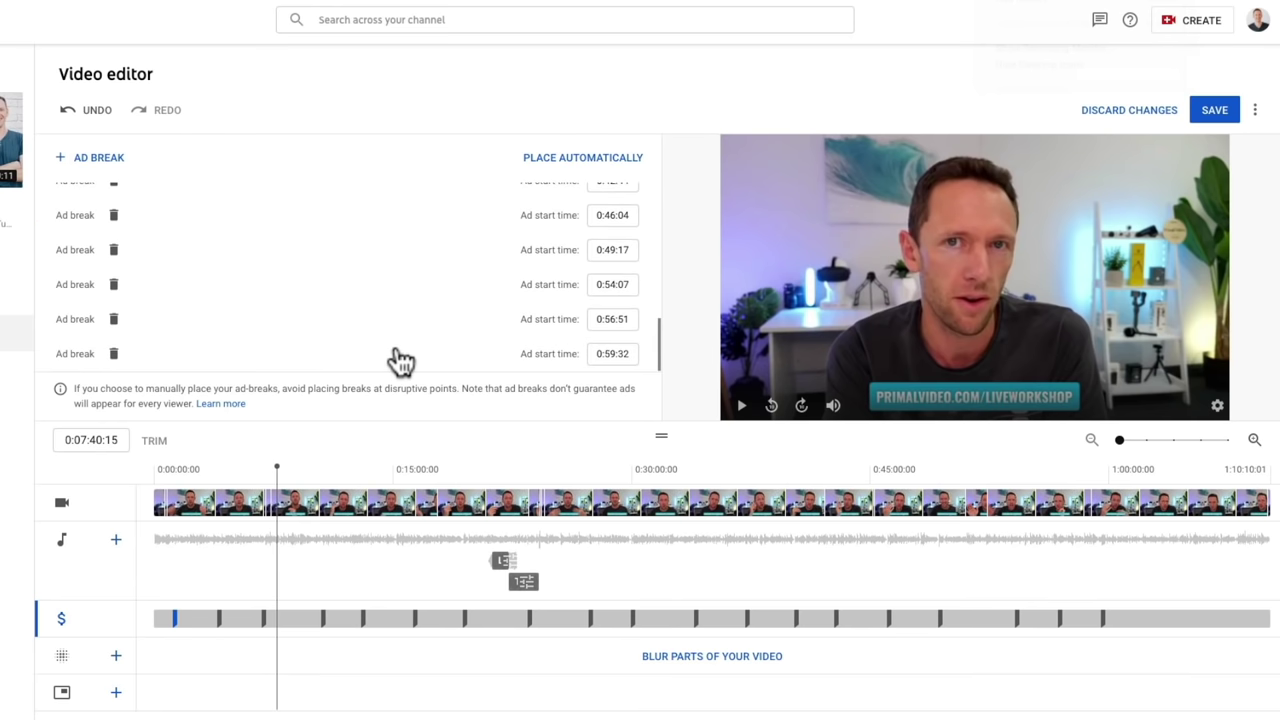
scroll(400, 362, up, 10)
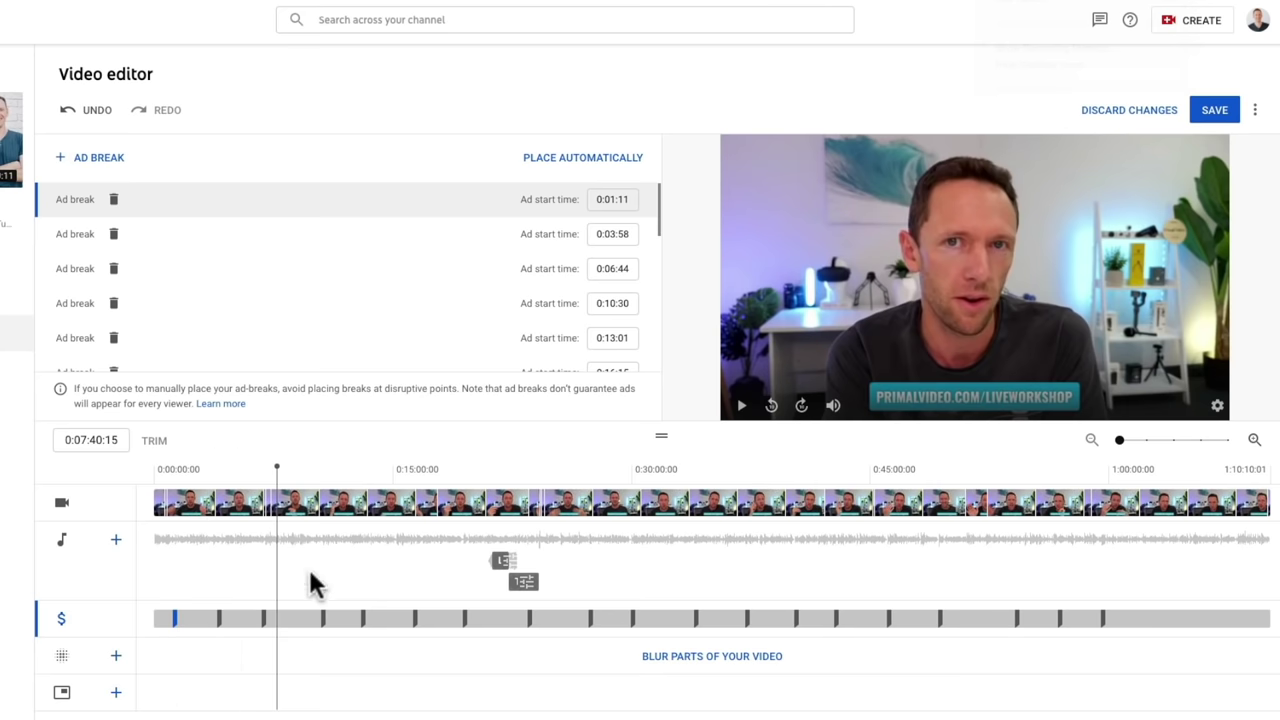
click(114, 200)
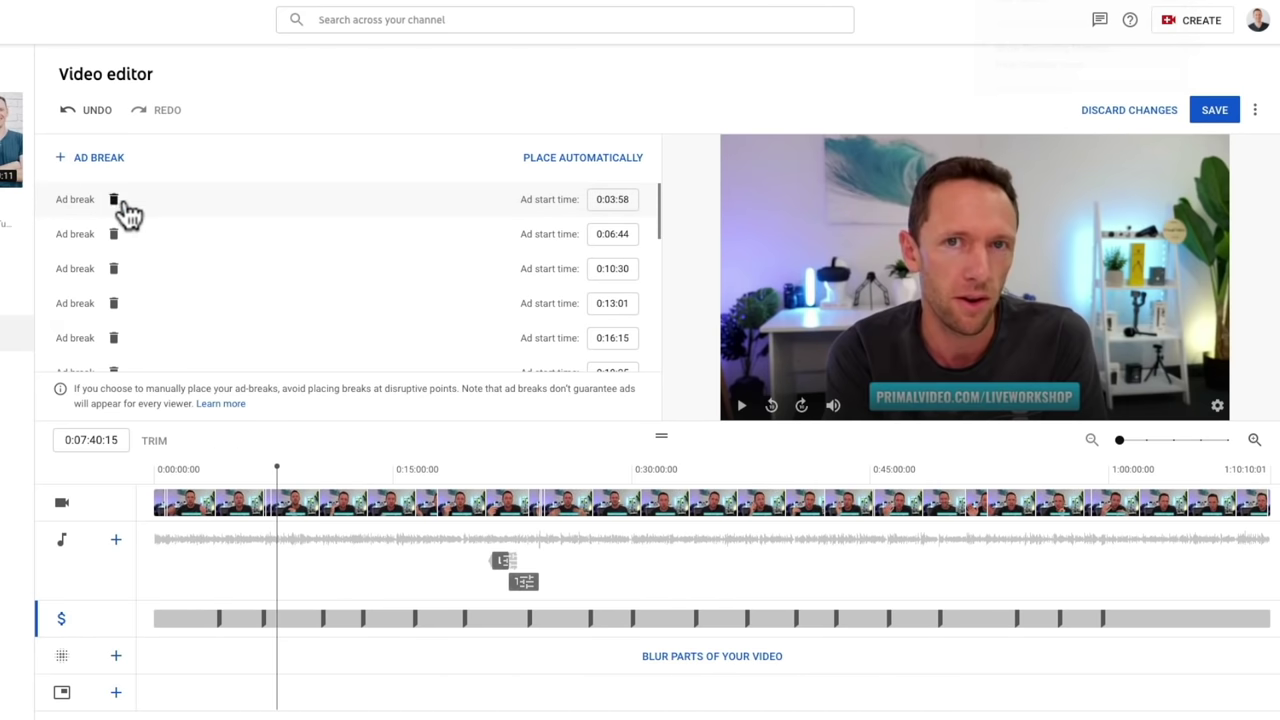
click(119, 200)
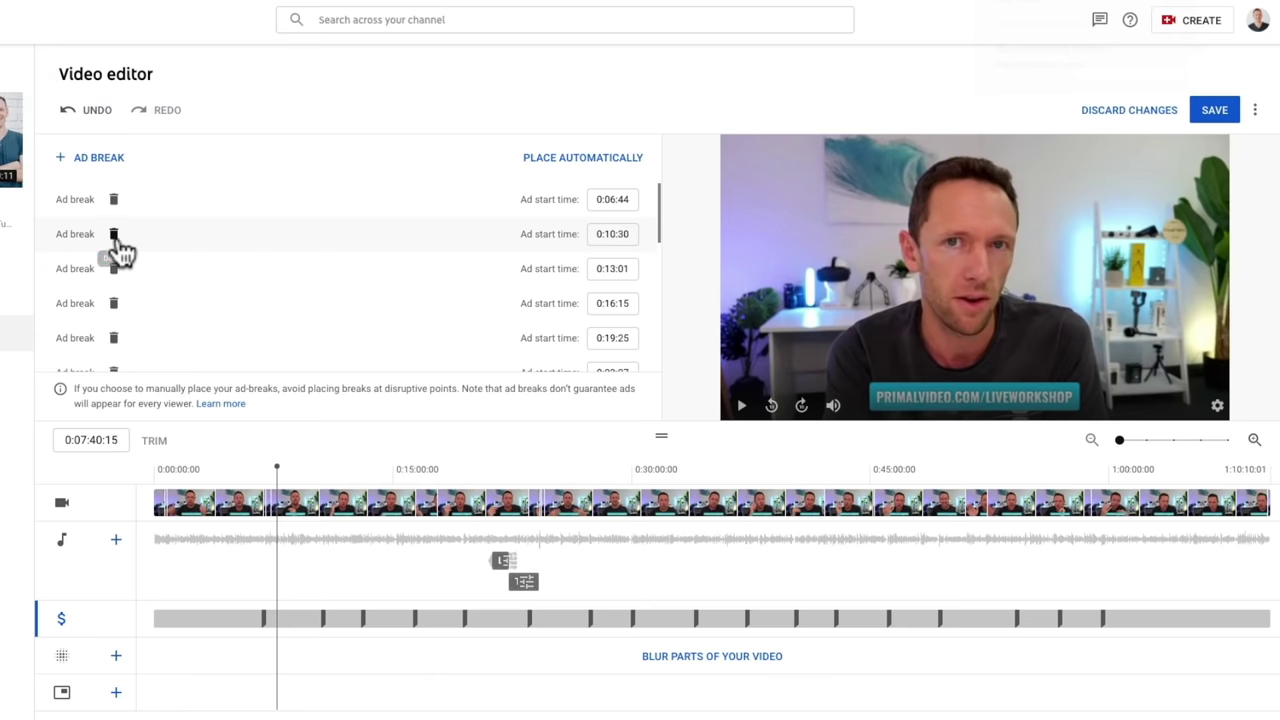
click(114, 236)
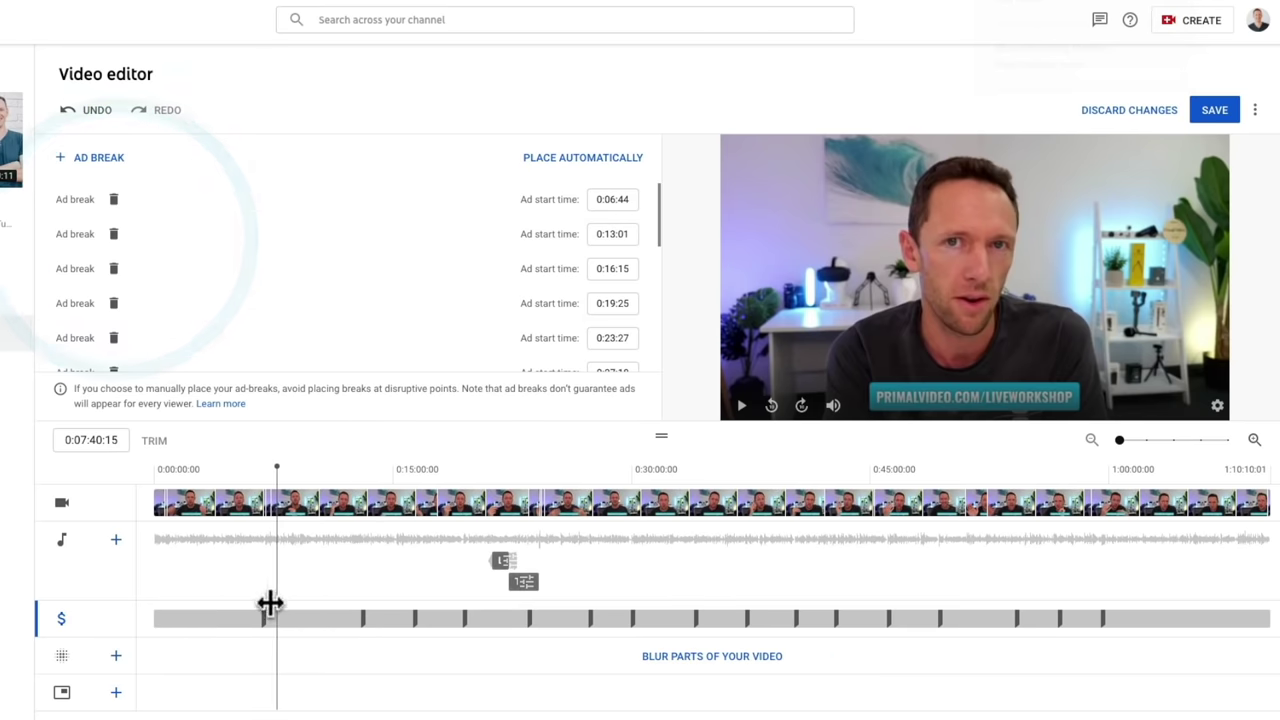
click(114, 202)
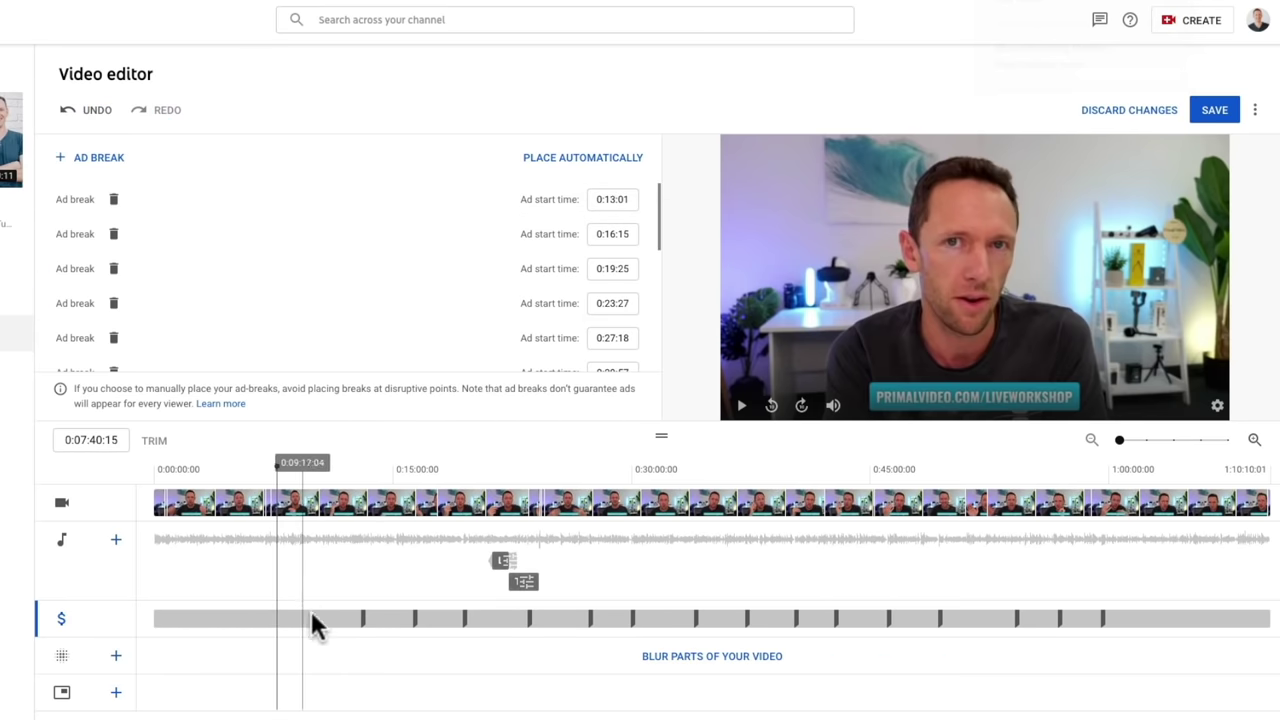
Step: Move the 0:13:01 ad break to 0:07:43 and add another ad break at 0:11:31
click(364, 617)
drag(360, 617, 283, 648)
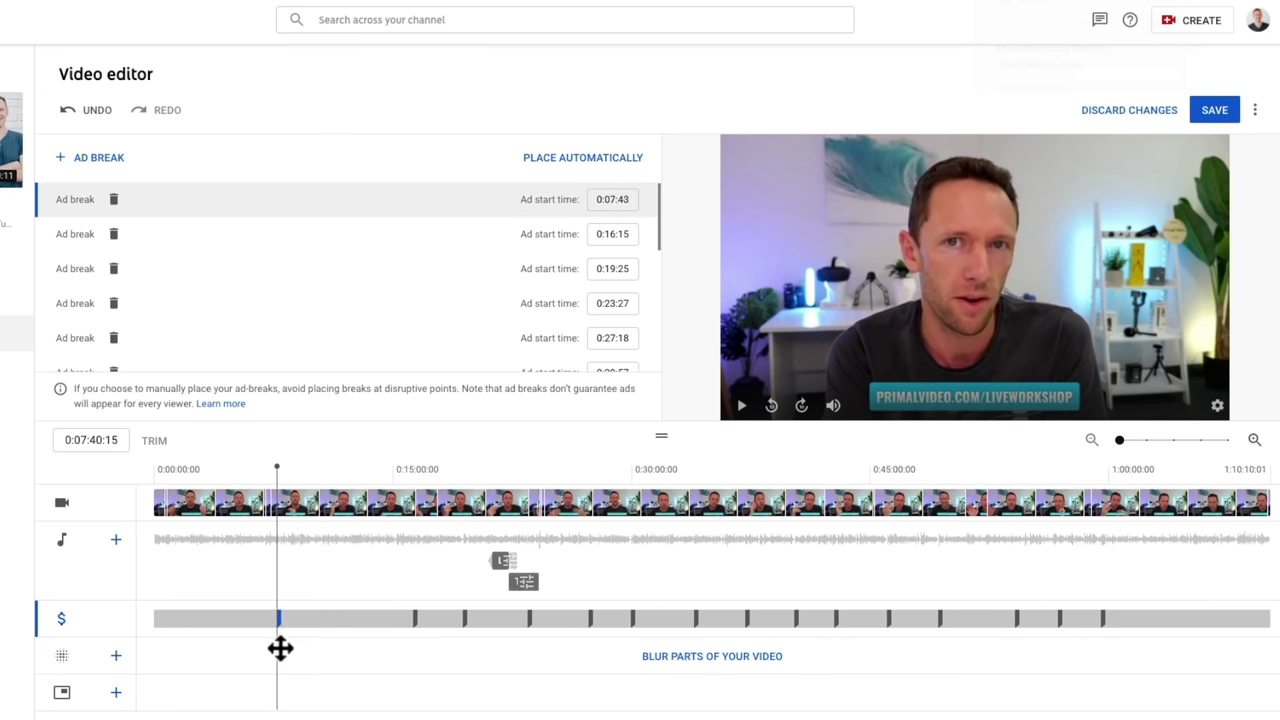
click(337, 462)
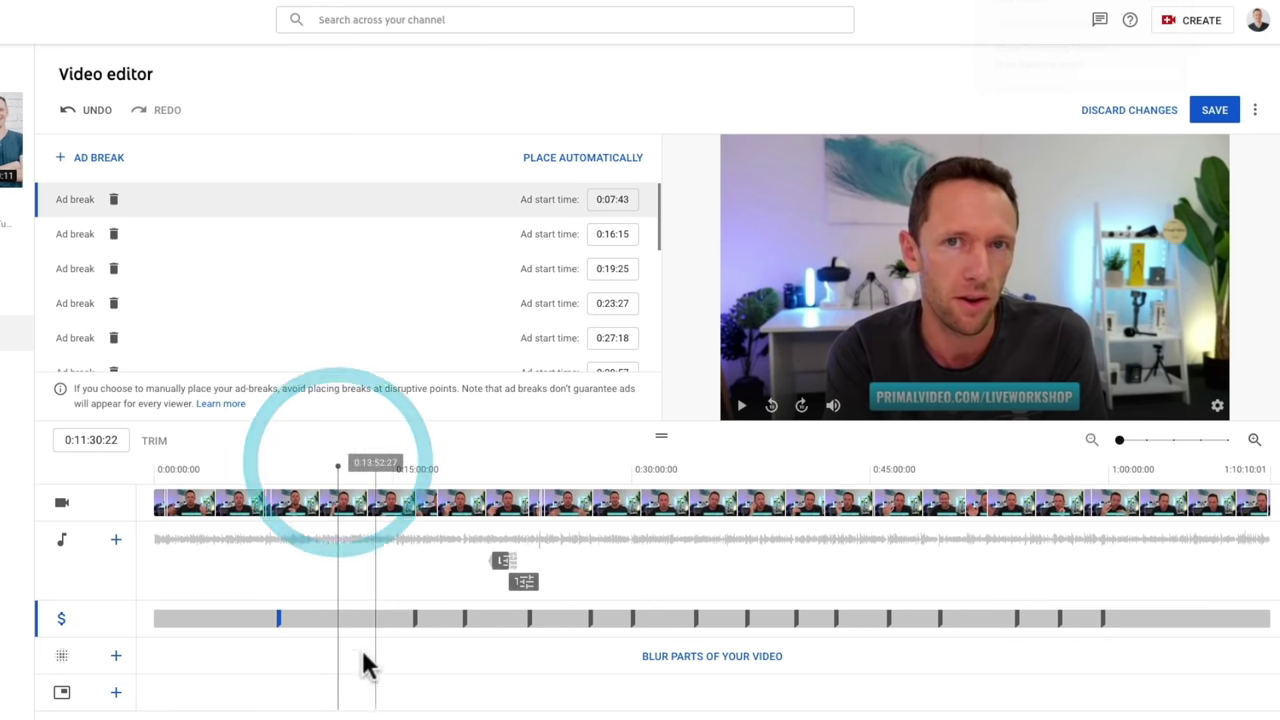
click(98, 160)
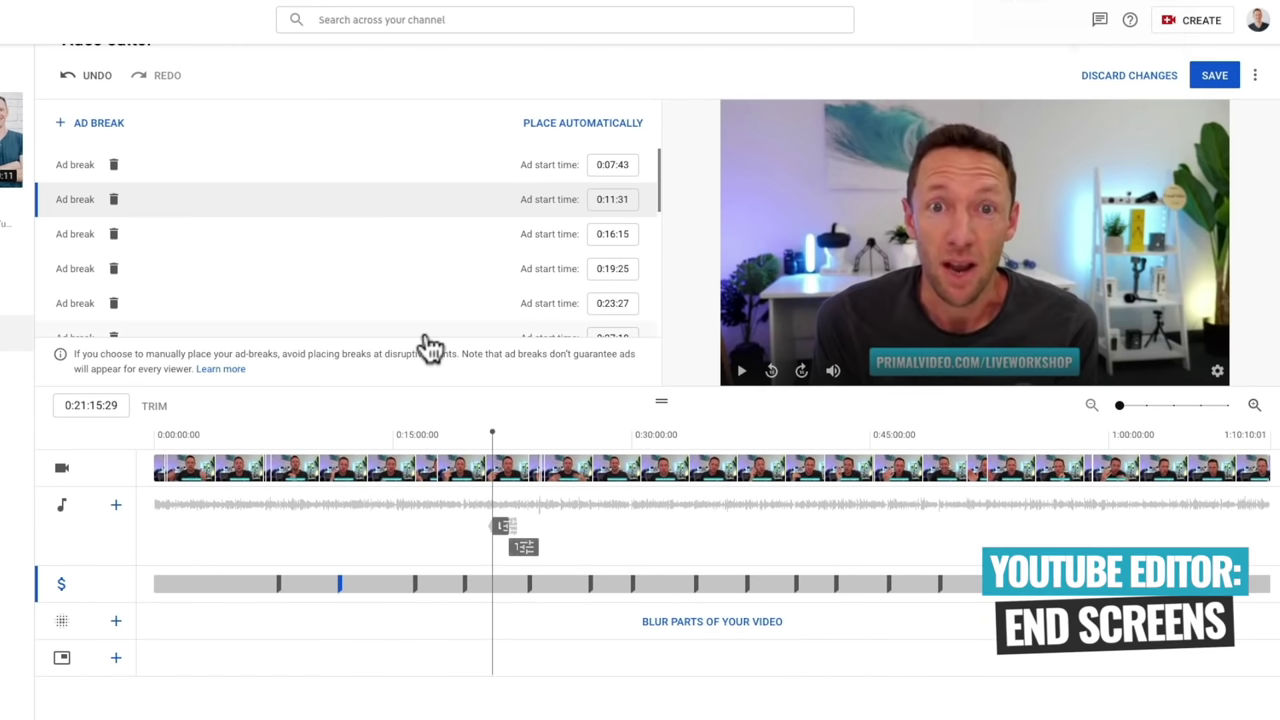
Step: Look through the end screen templates and apply the one with 1 video, 1 playlist and 1 subscribe element
click(116, 661)
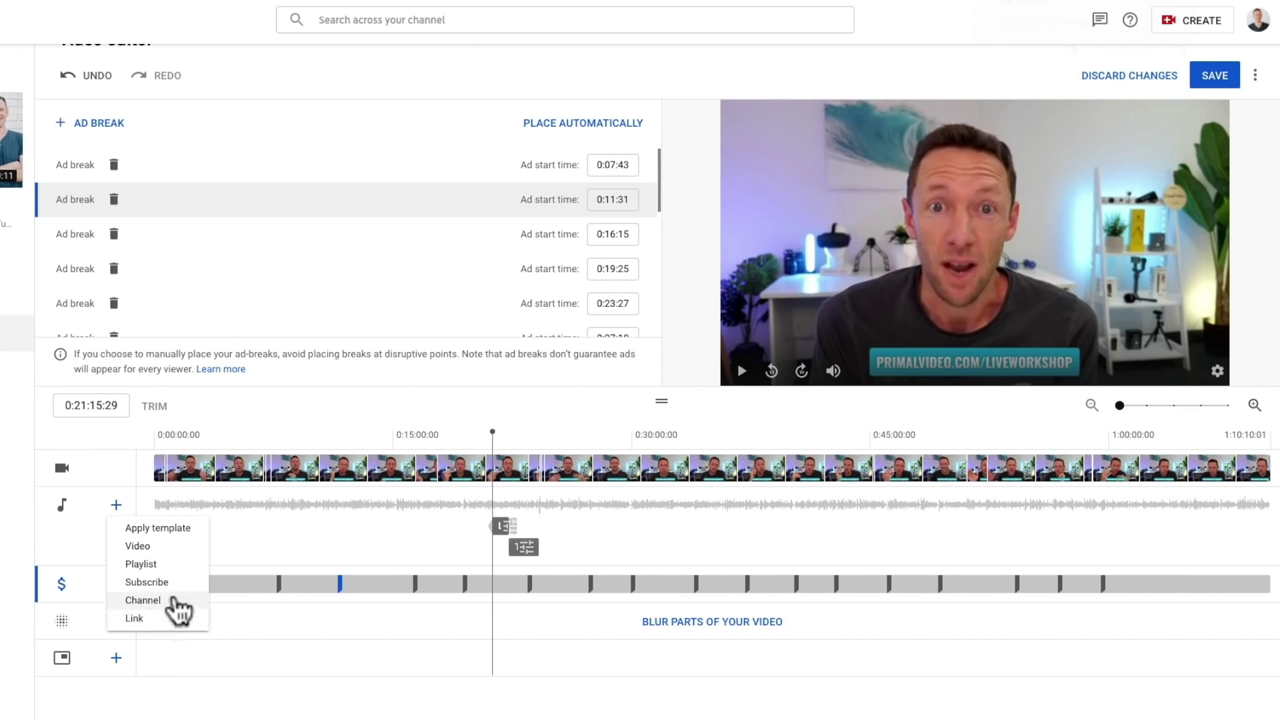
click(170, 530)
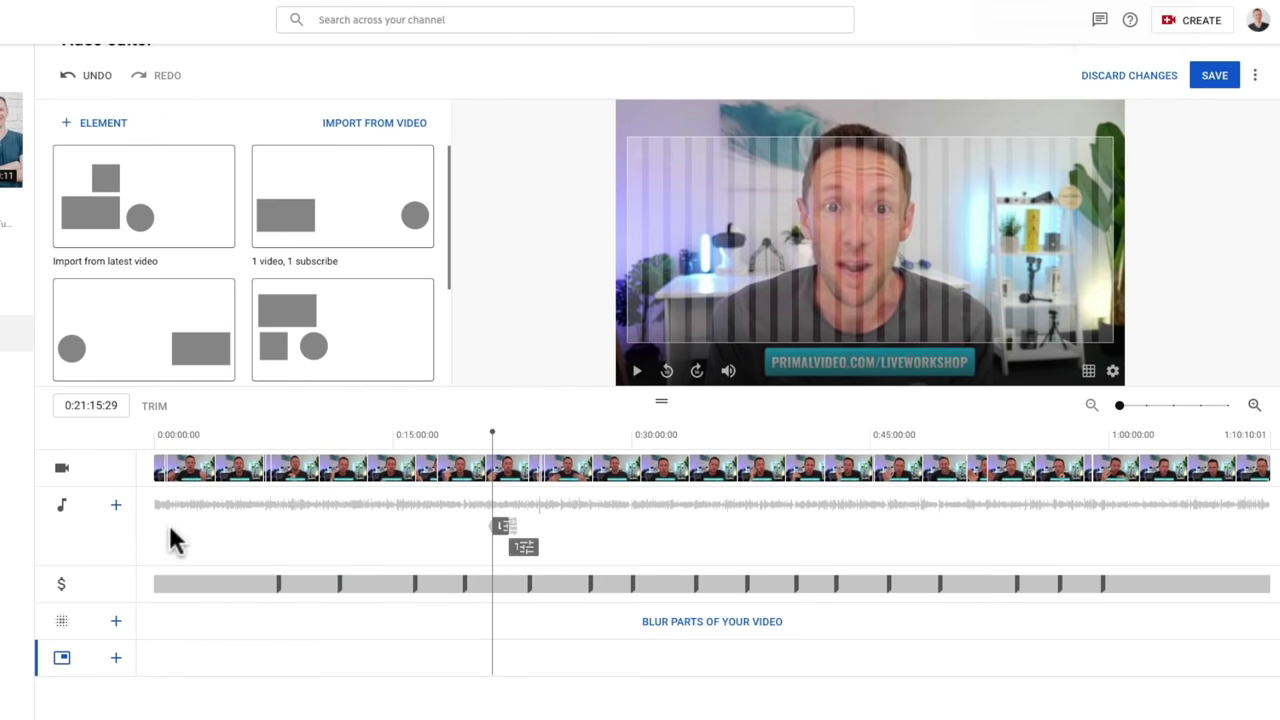
scroll(314, 360, down, 2)
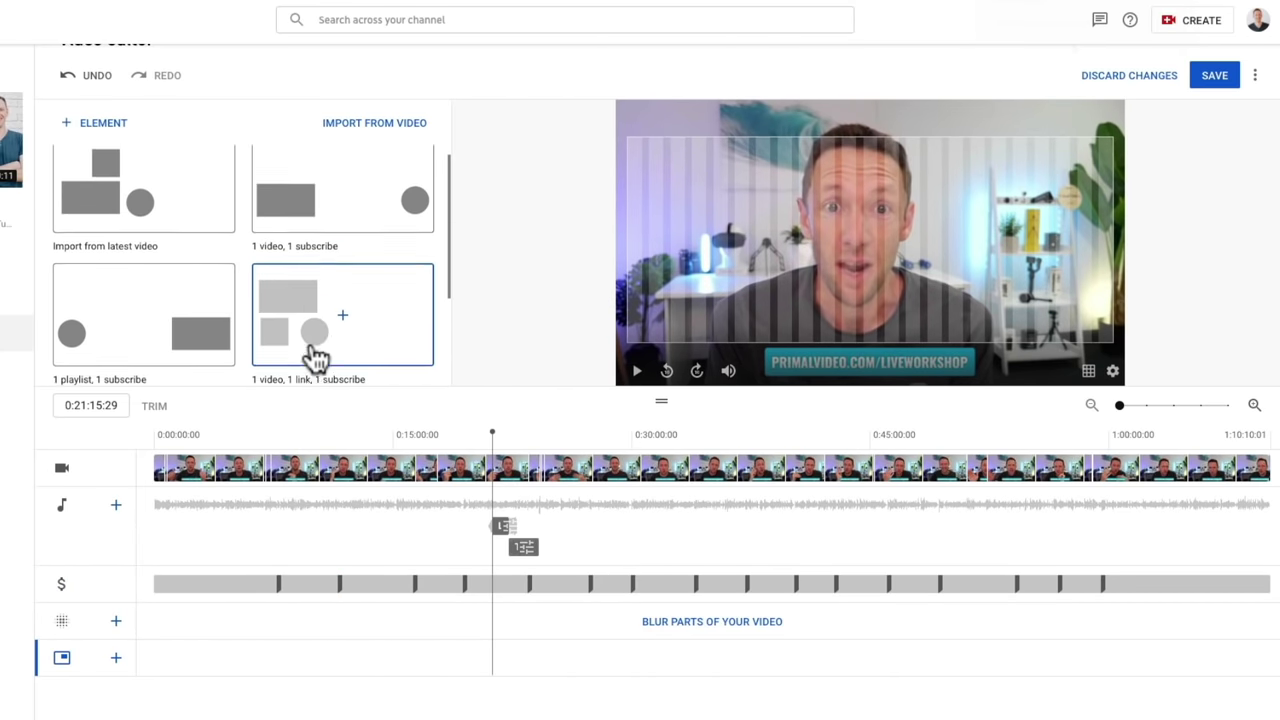
scroll(314, 358, down, 2)
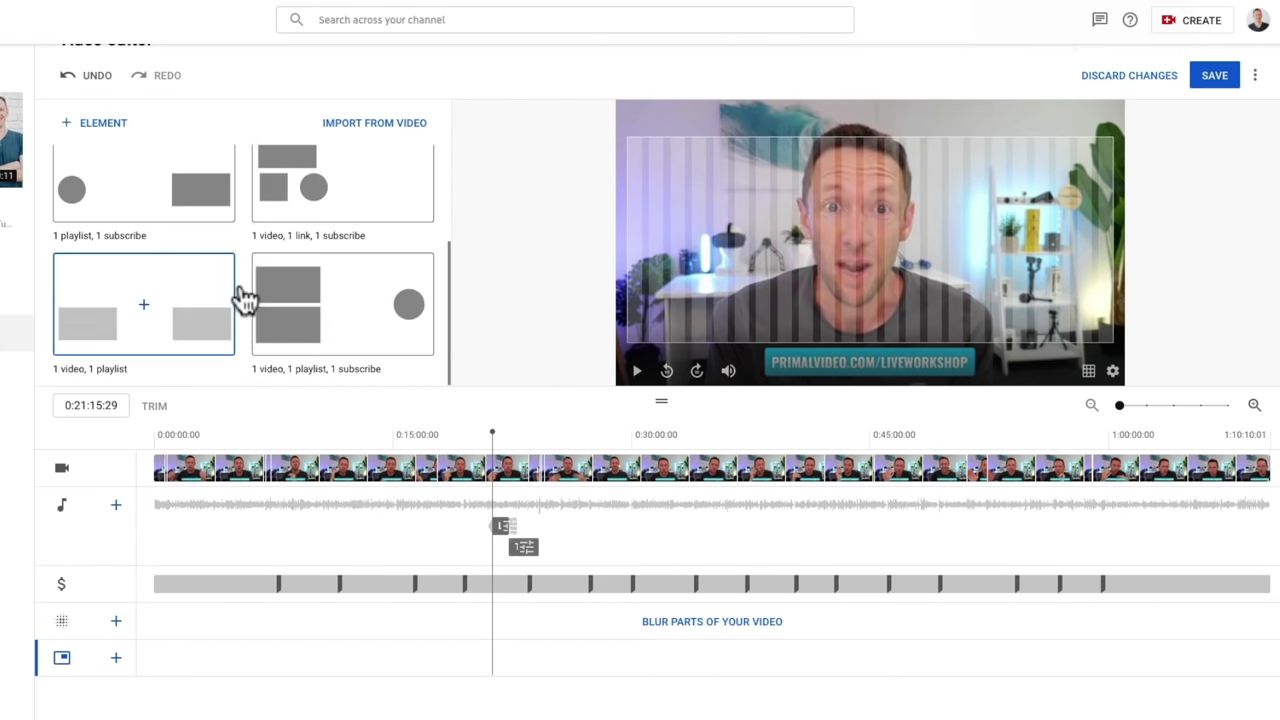
scroll(342, 318, up, 2)
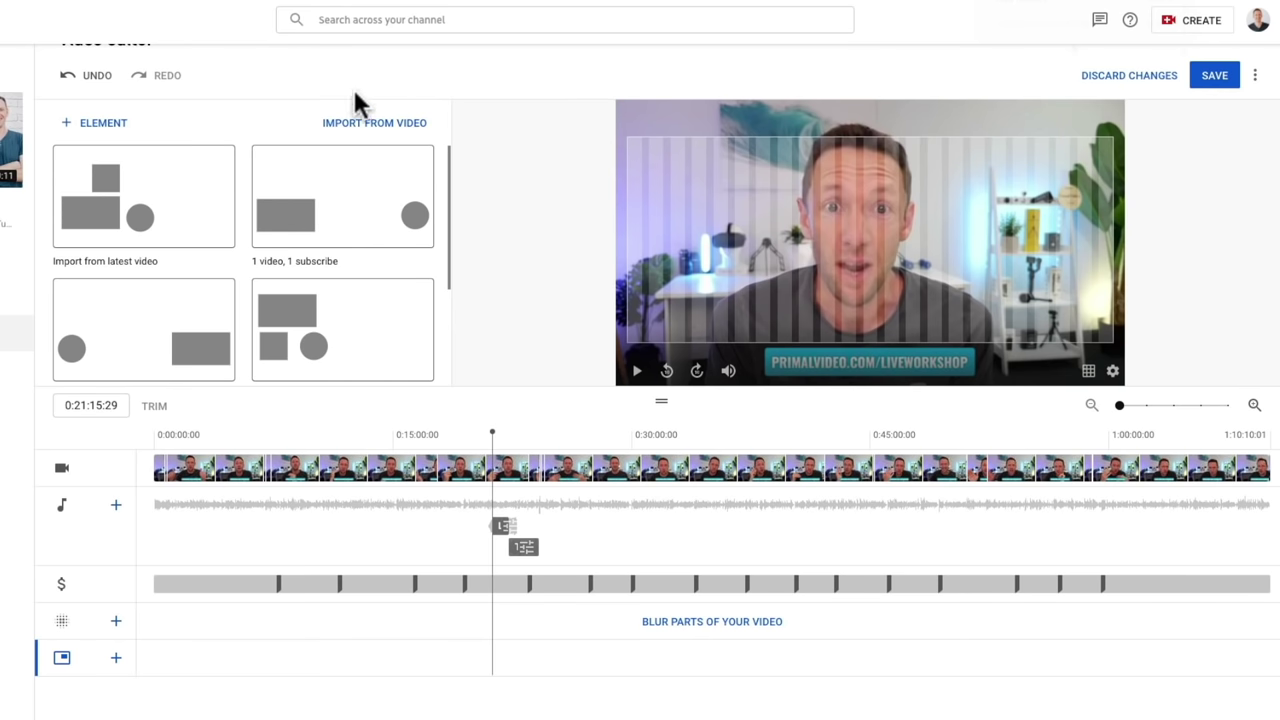
click(382, 122)
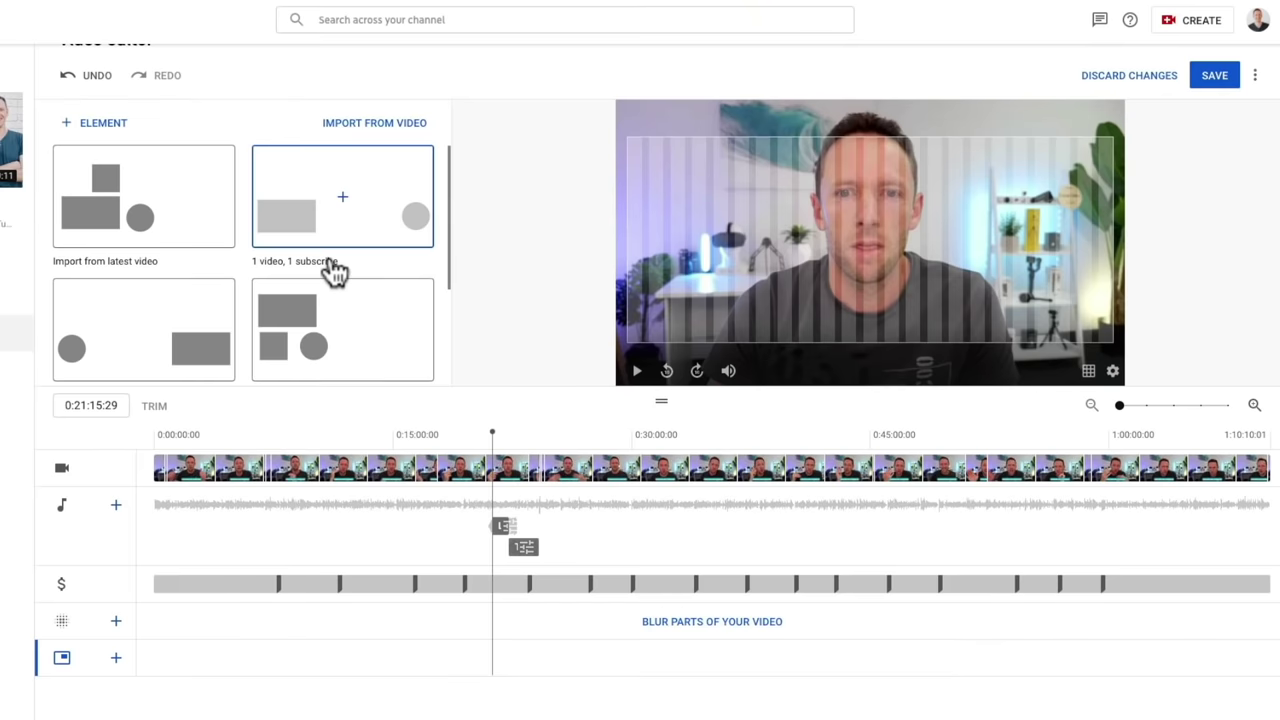
scroll(335, 272, down, 2)
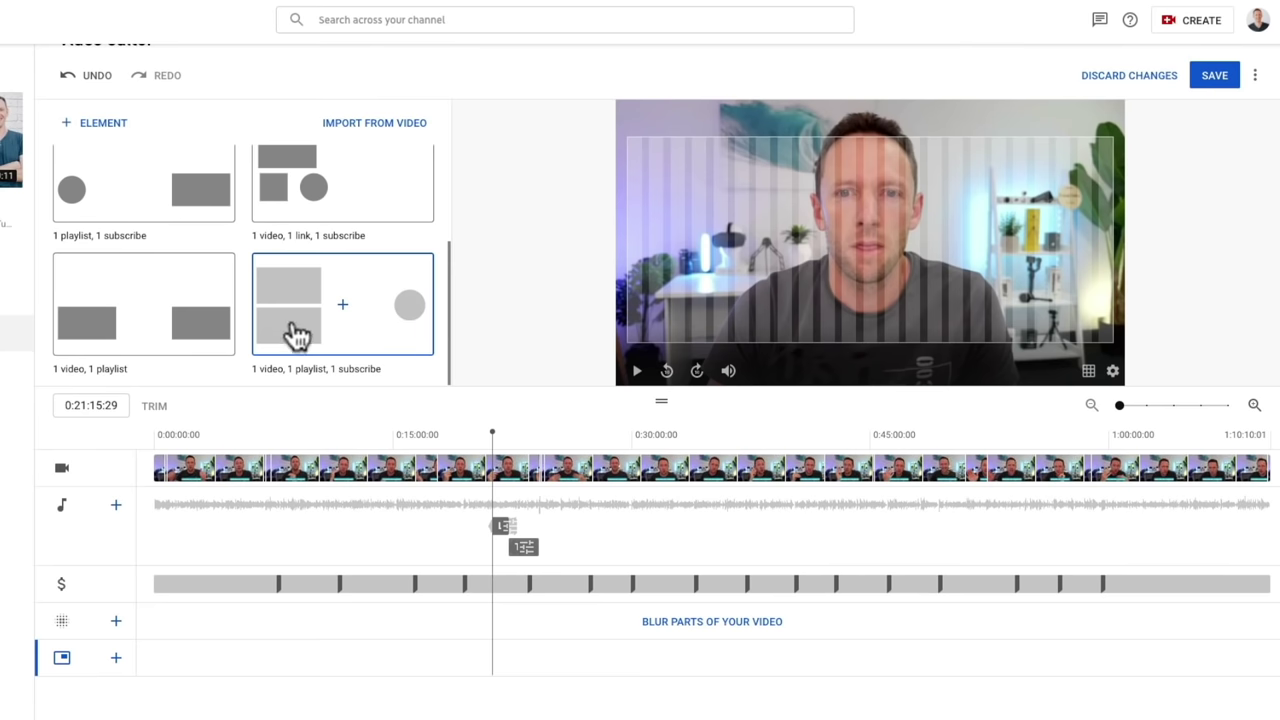
click(350, 308)
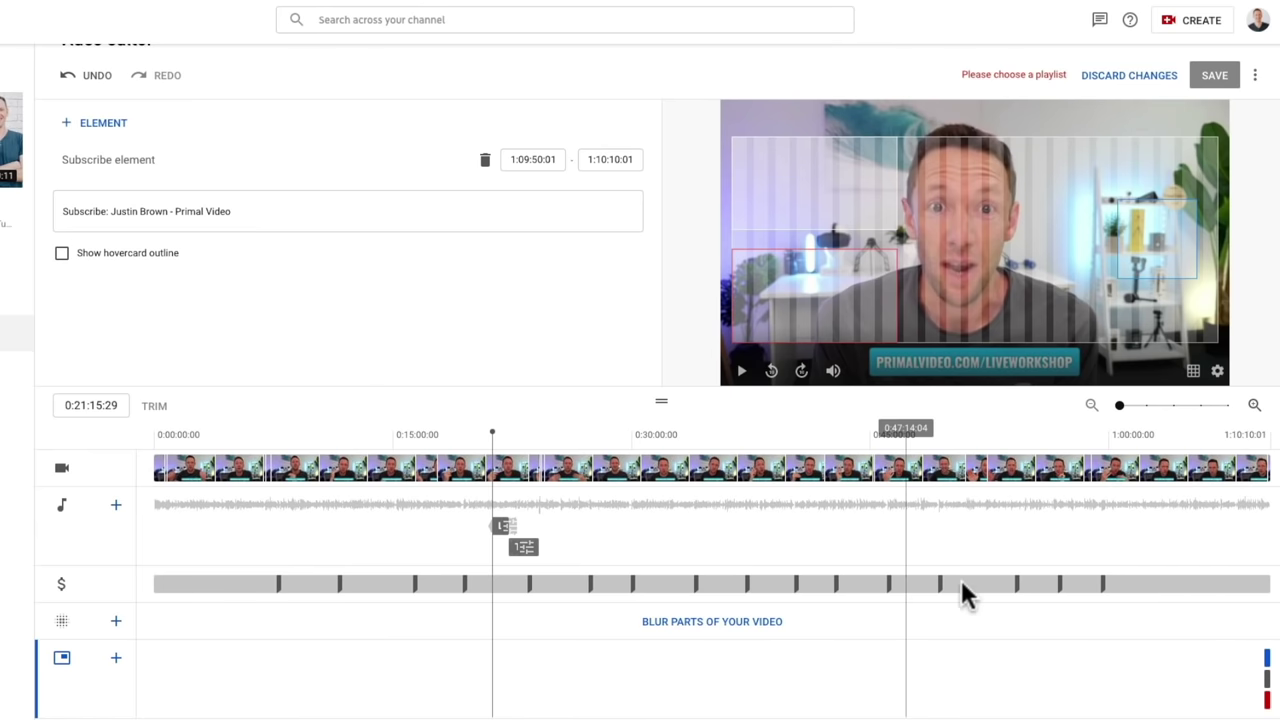
Step: Stagger the end screen starts at 1:09:51:01 for Subscribe, 1:09:52:14 for Video and 1:09:53:26 for Playlist, and play them from 1:09:50:00
click(1262, 445)
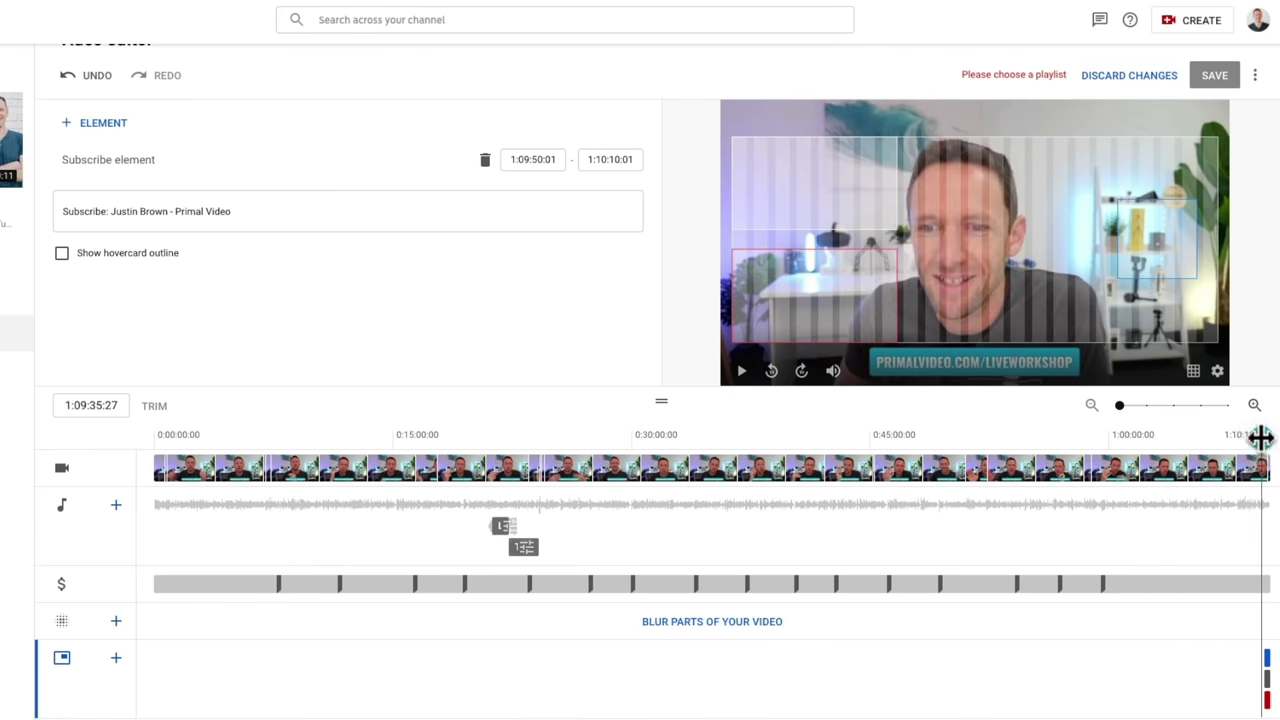
click(1256, 405)
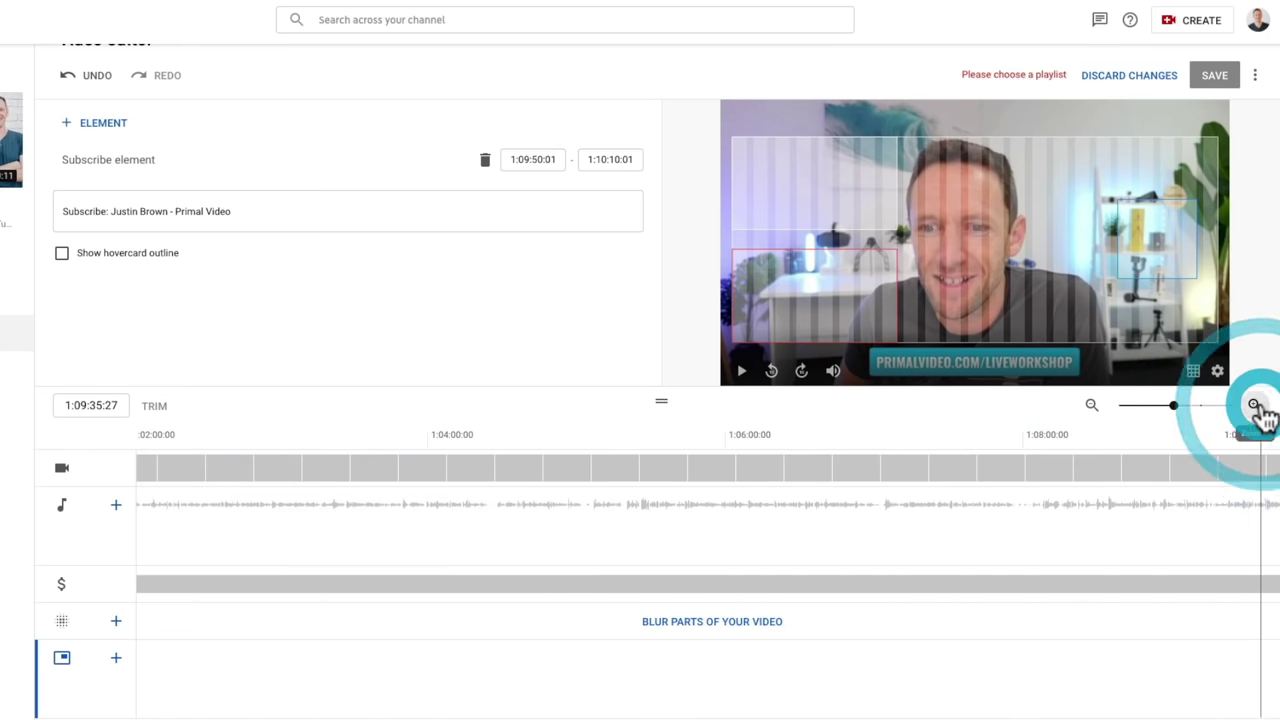
click(1256, 405)
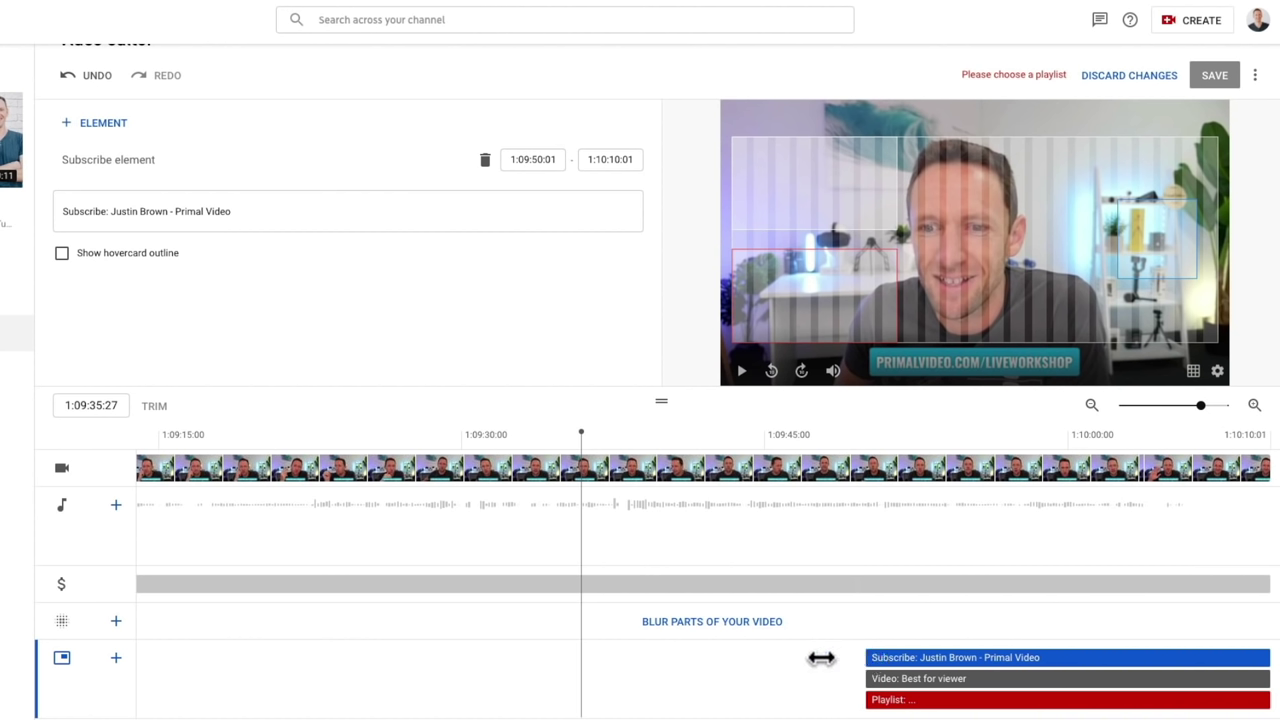
drag(867, 658, 944, 705)
click(873, 679)
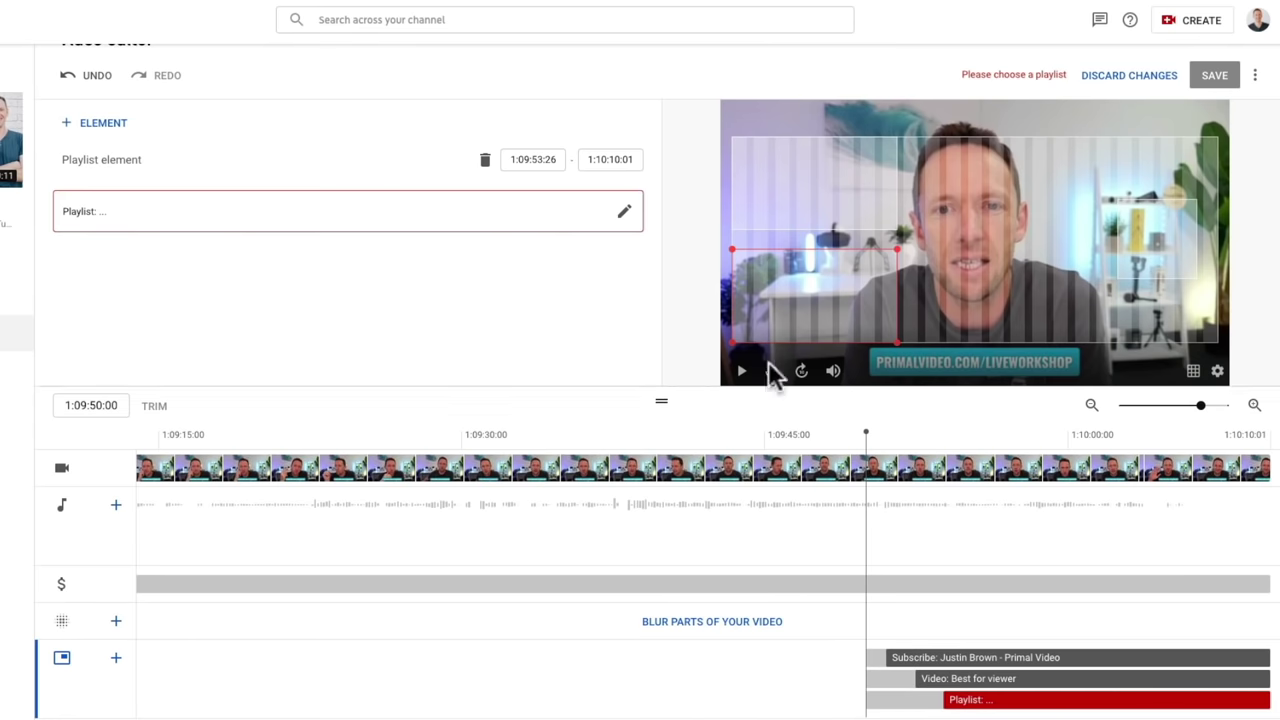
click(743, 371)
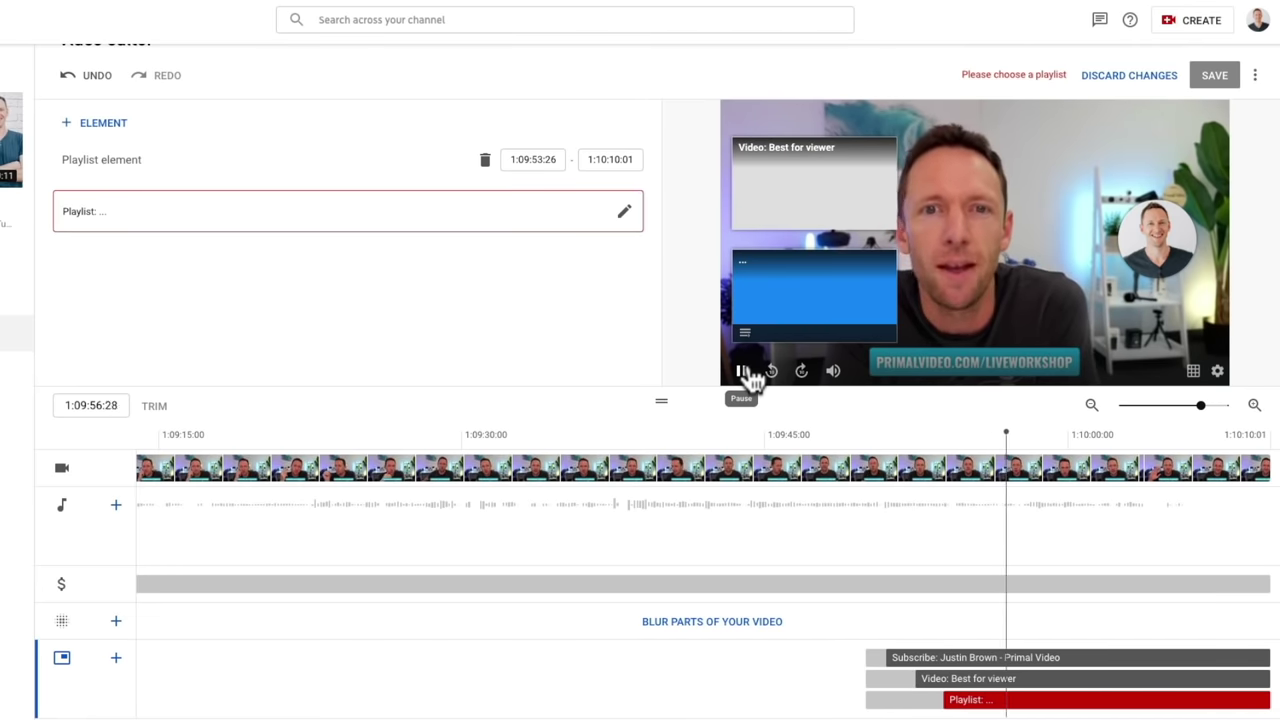
Step: Review the settings of the end screen elements, keeping the video element on Best for viewer
click(962, 699)
click(985, 680)
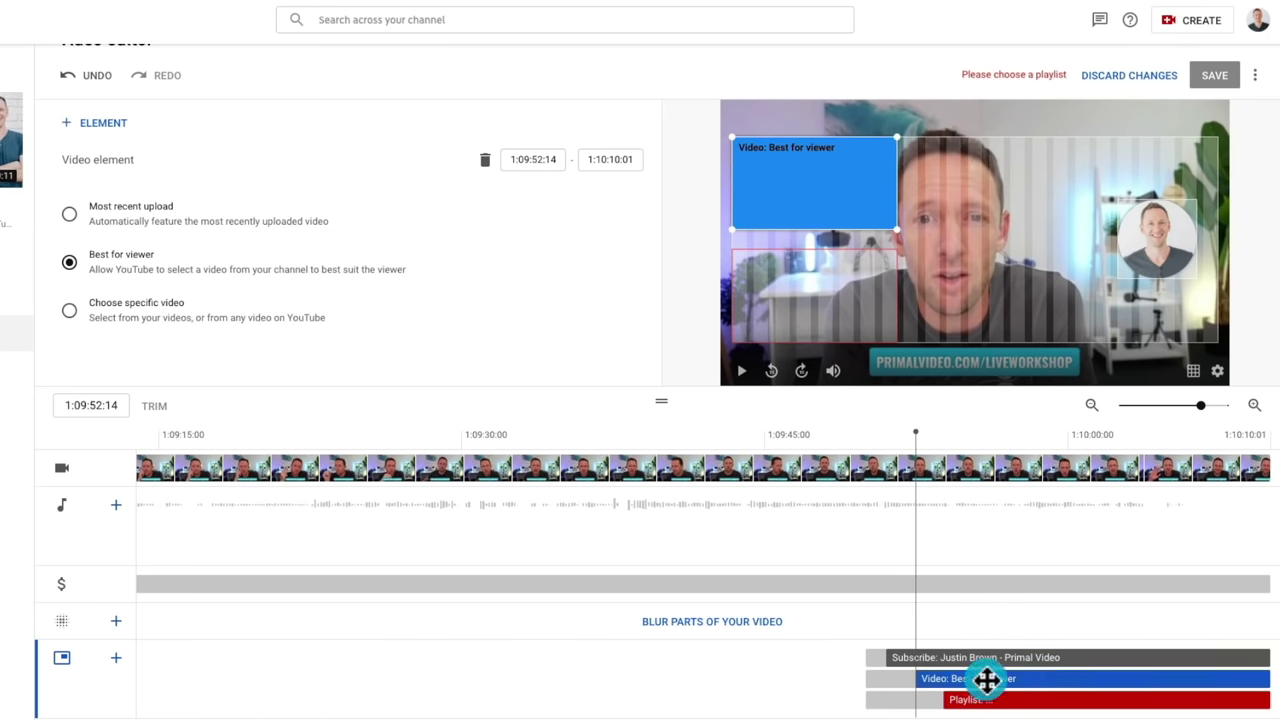
click(985, 659)
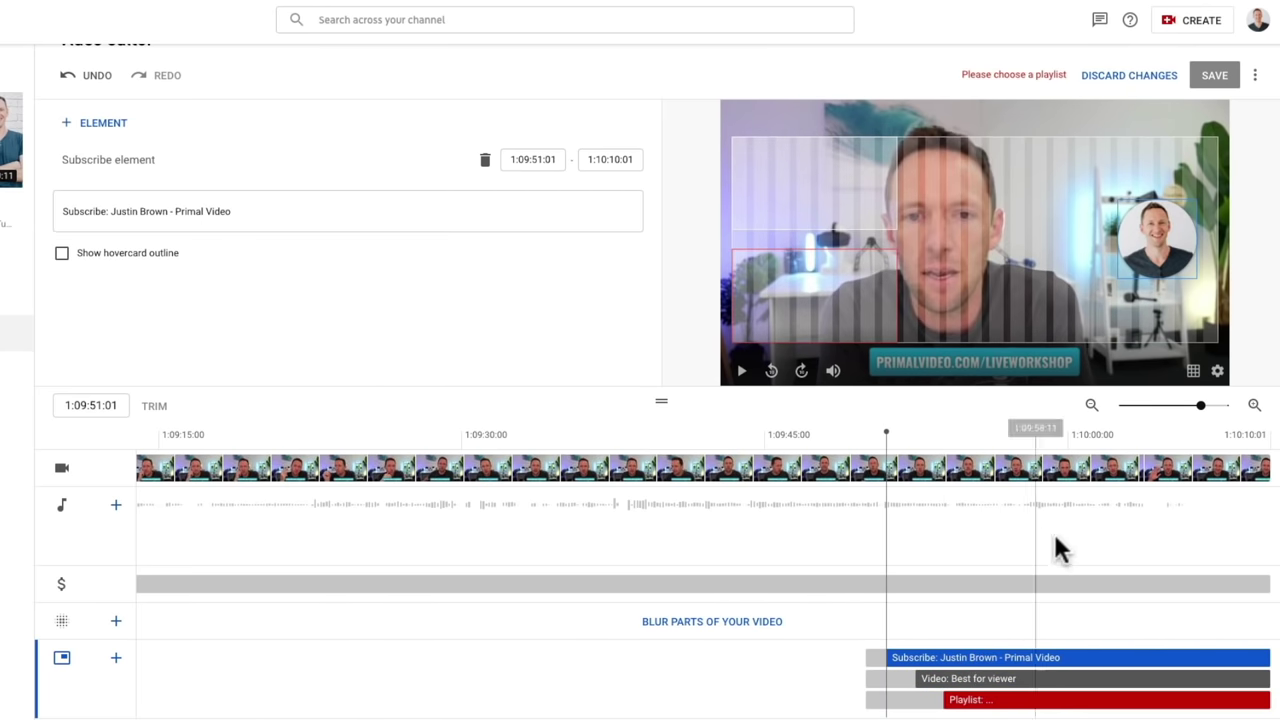
click(1046, 680)
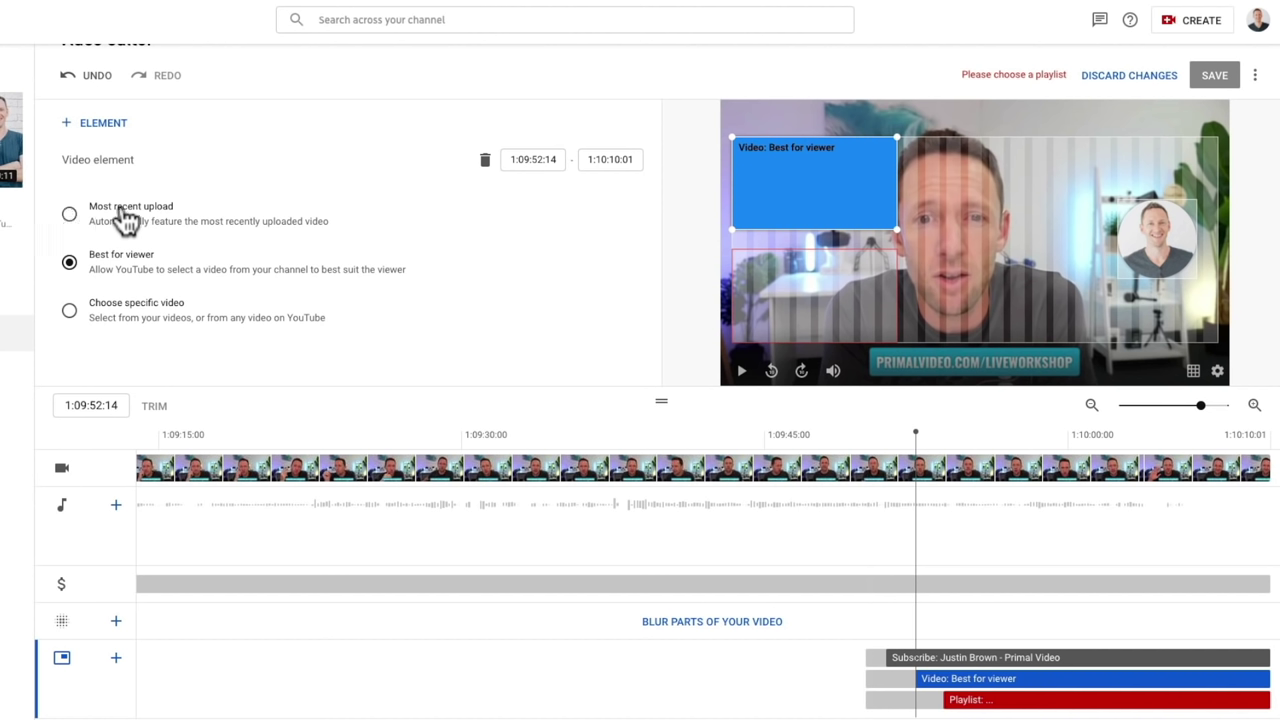
click(70, 262)
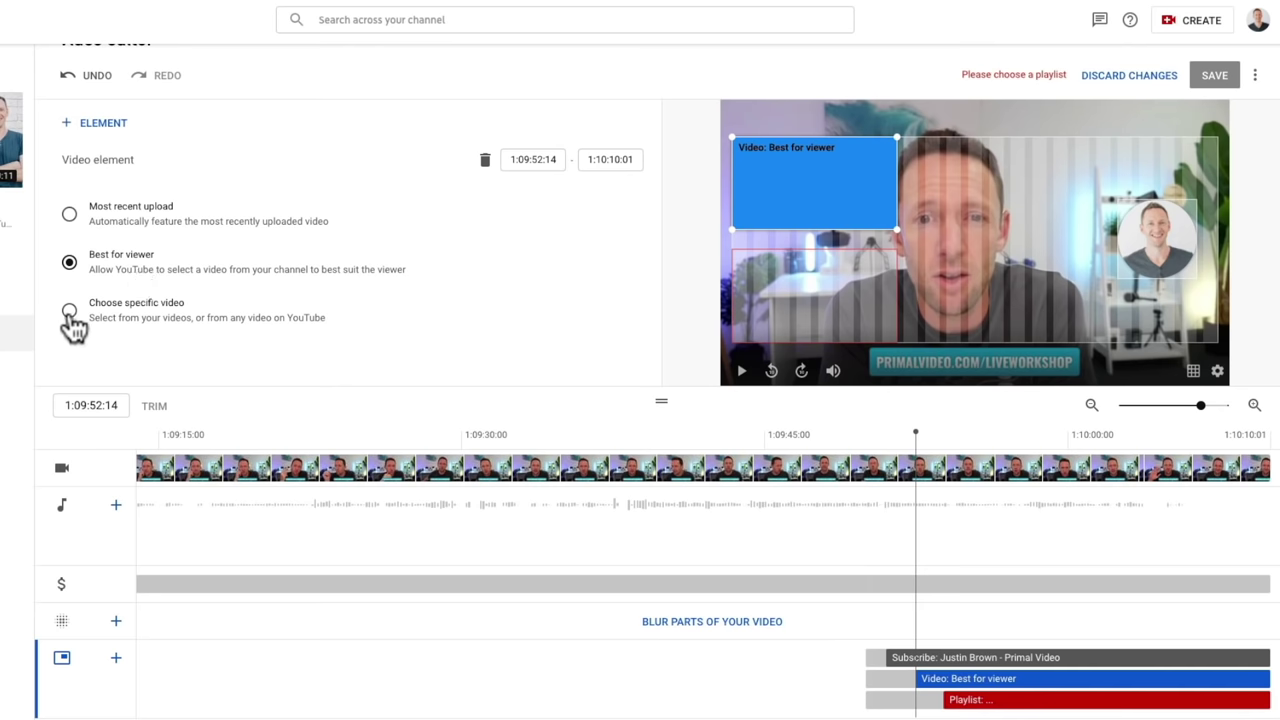
Step: Choose the playlist How to Make Videos on Android for the end screen's playlist element
click(1009, 699)
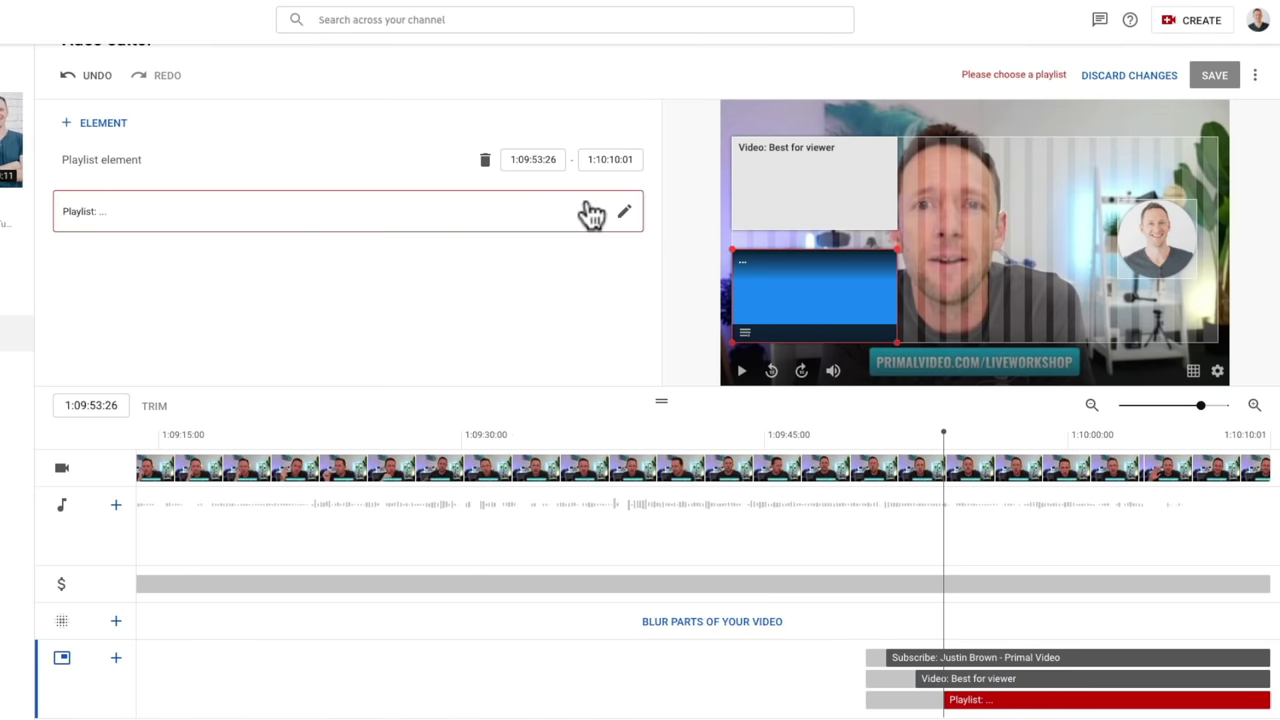
click(620, 212)
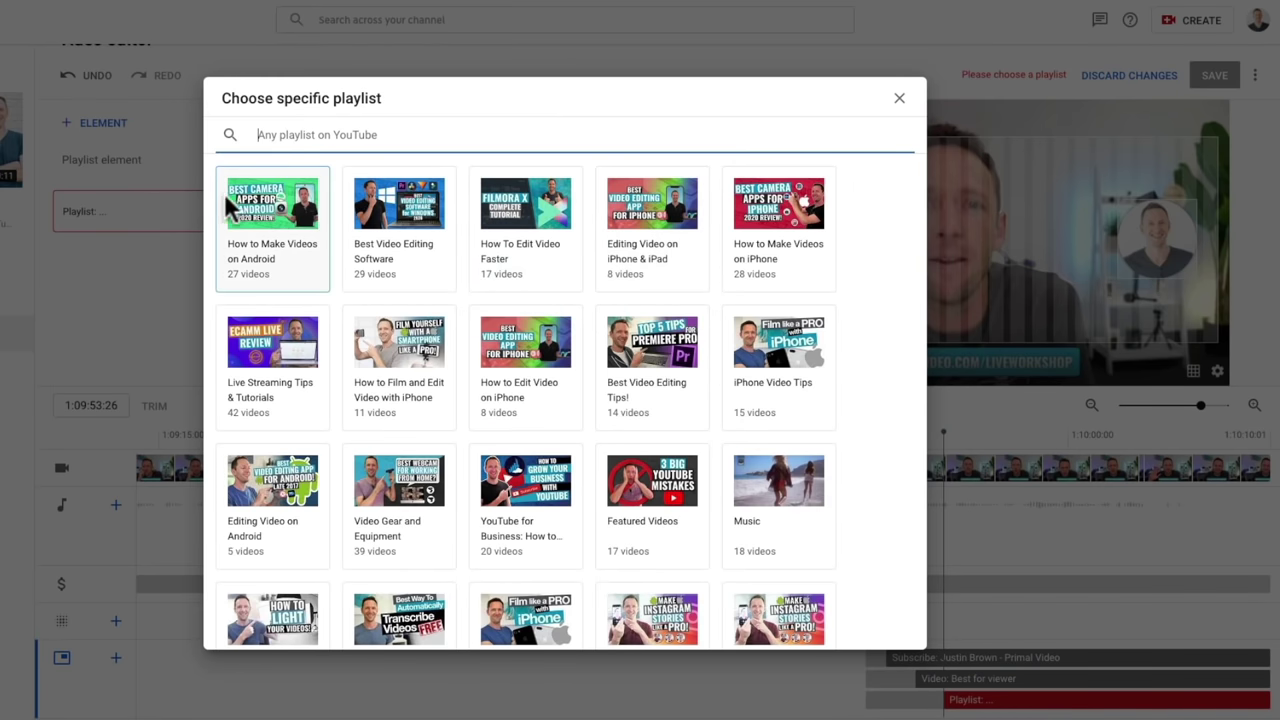
click(269, 212)
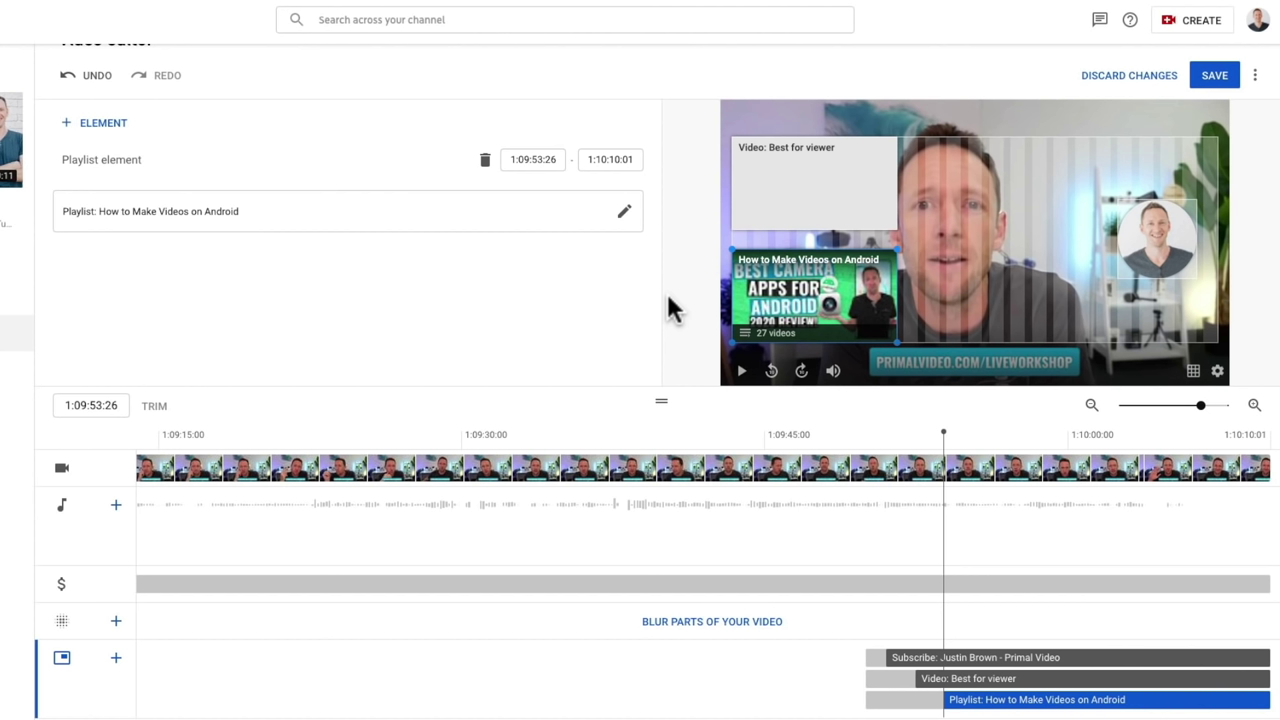
click(1256, 80)
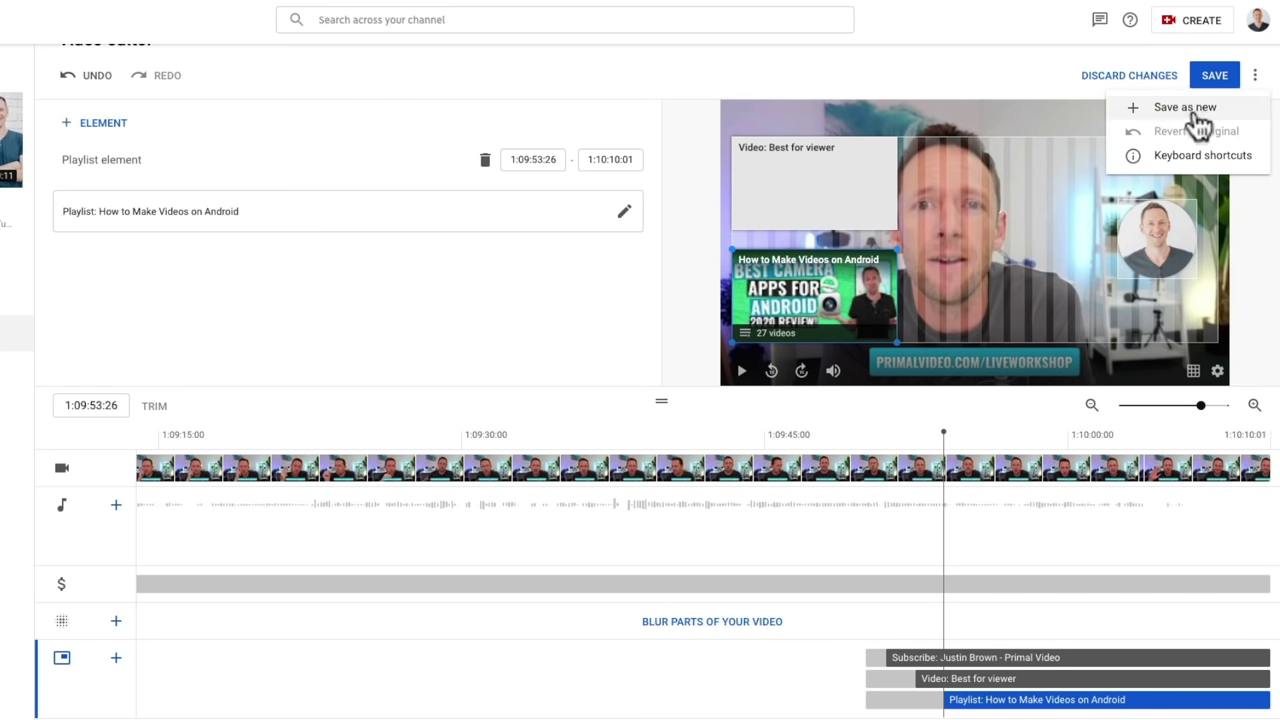
click(988, 66)
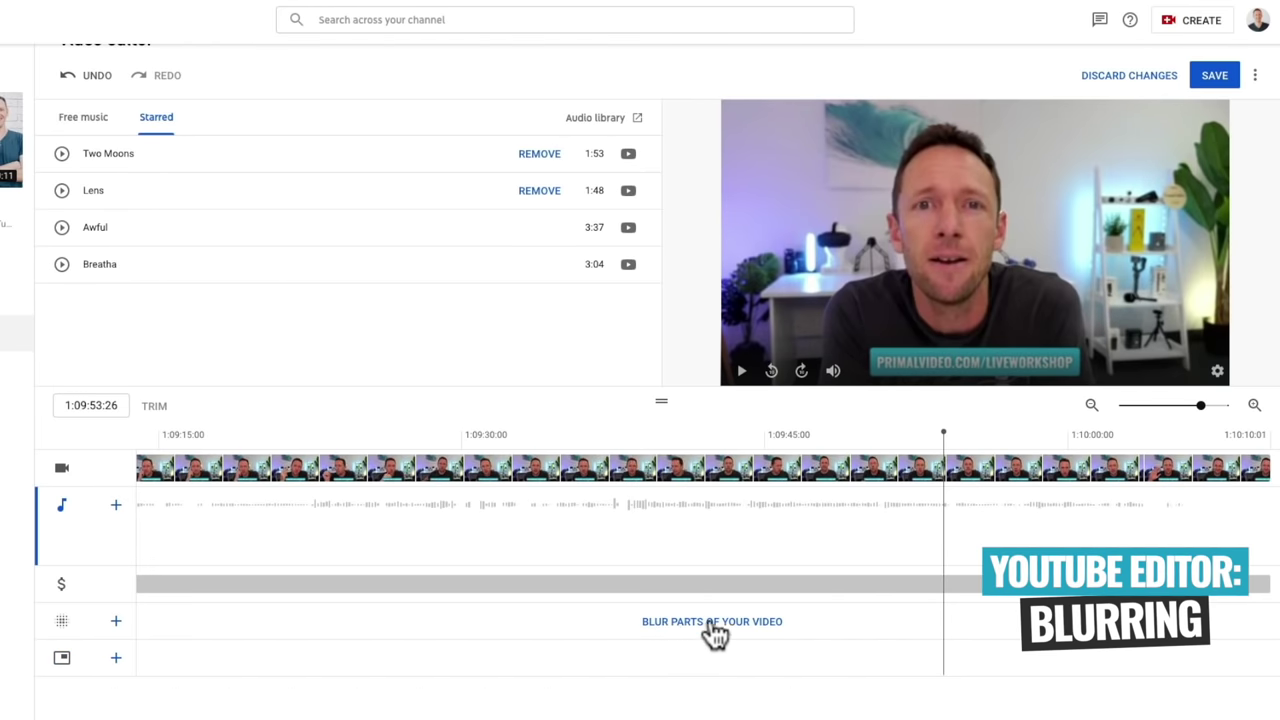
Step: Apply a face blur to the first detected face in the video
click(114, 624)
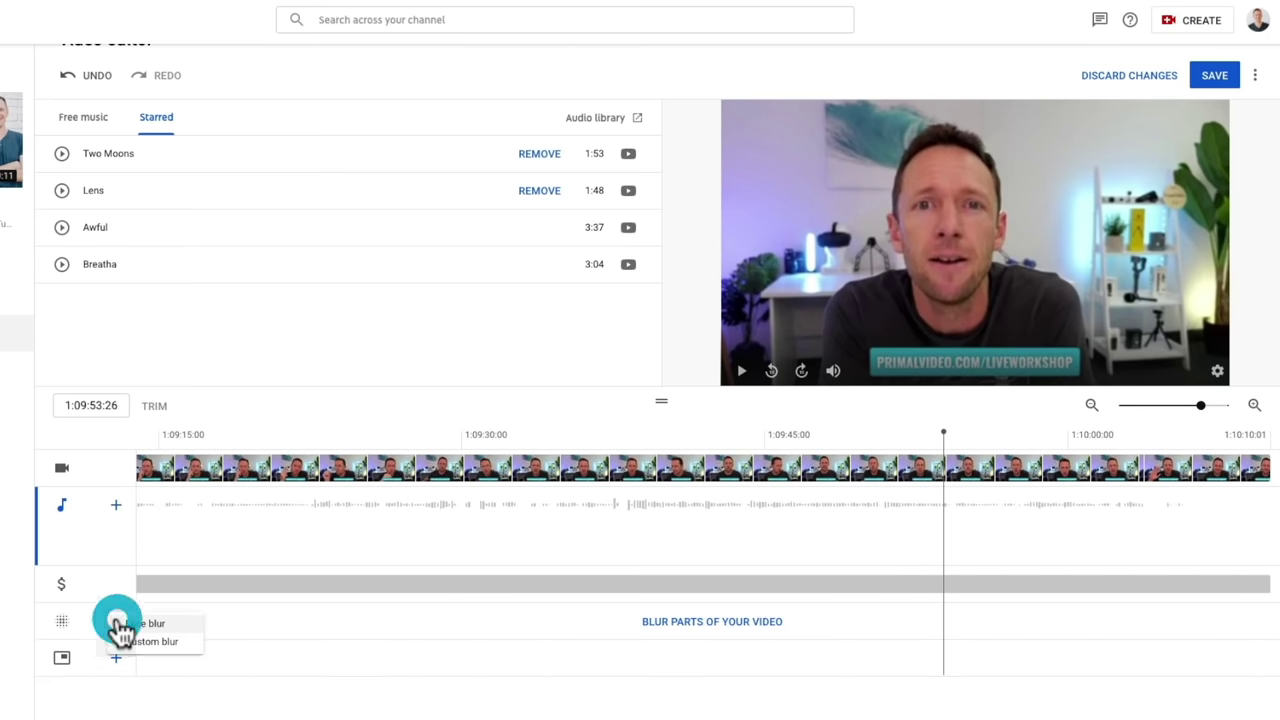
click(176, 624)
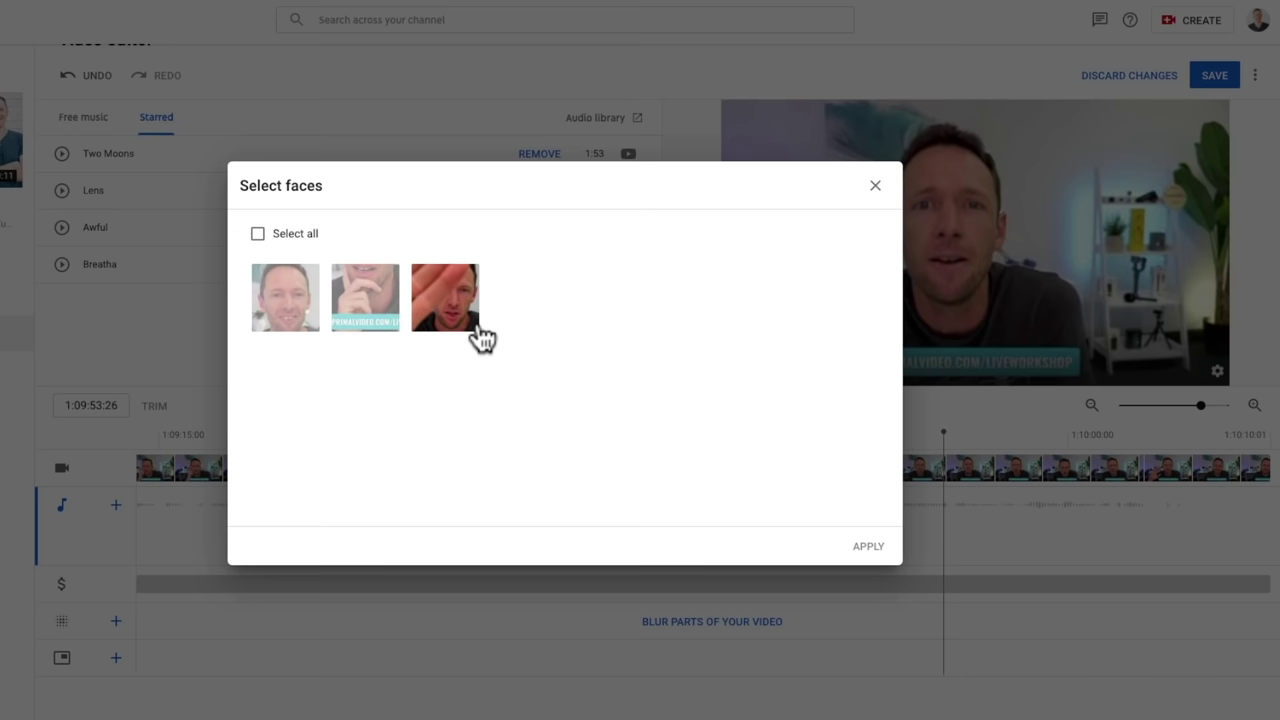
click(290, 305)
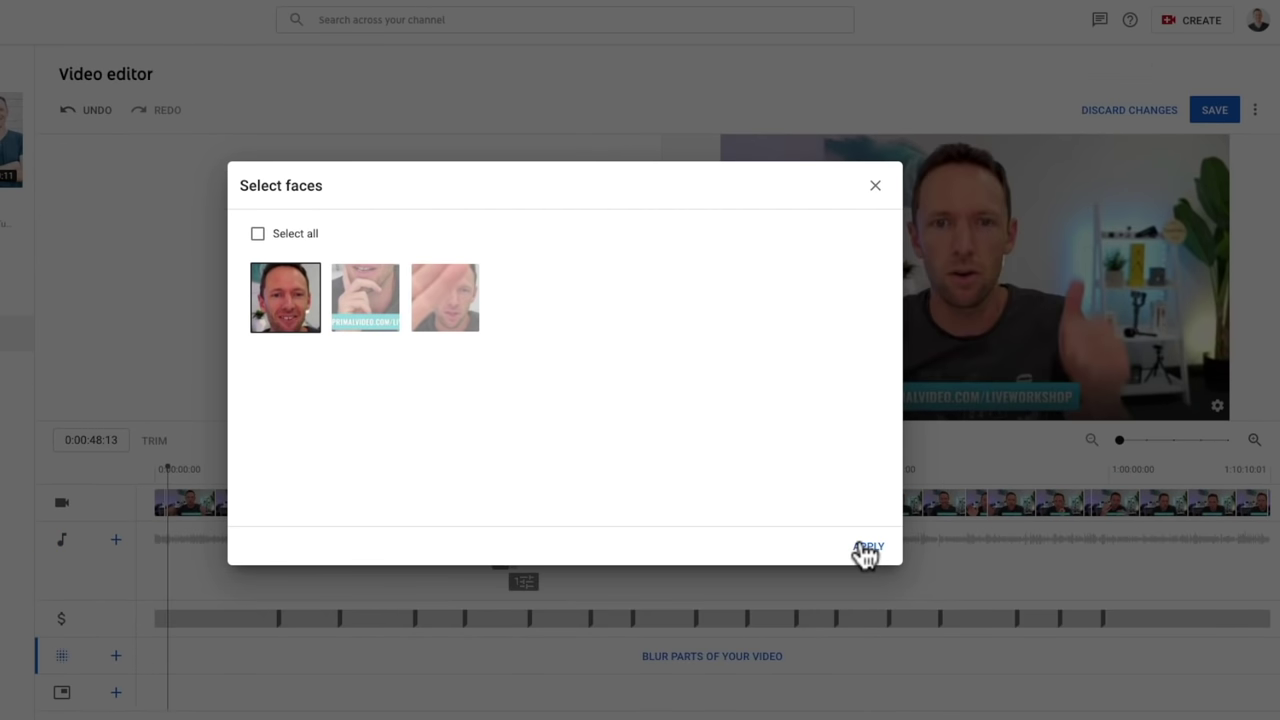
click(866, 546)
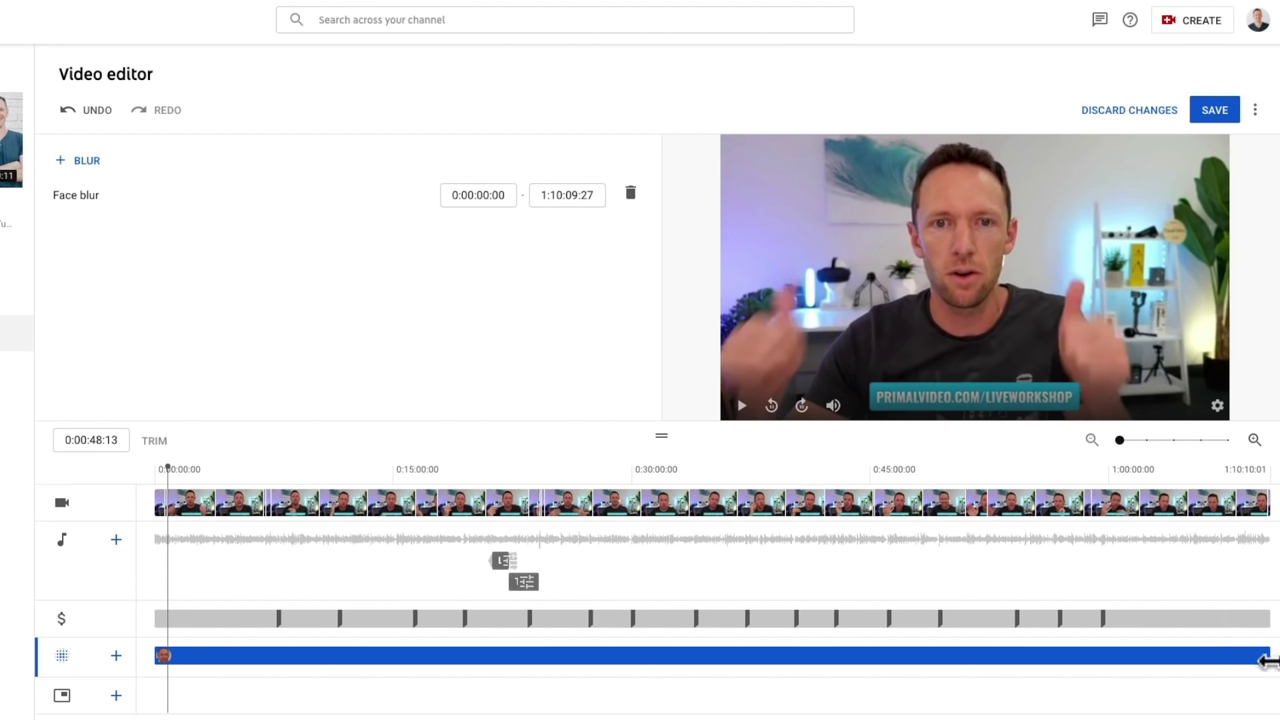
Step: Shorten the face blur to end at 0:01:25:04 and delete it
drag(1266, 655, 171, 660)
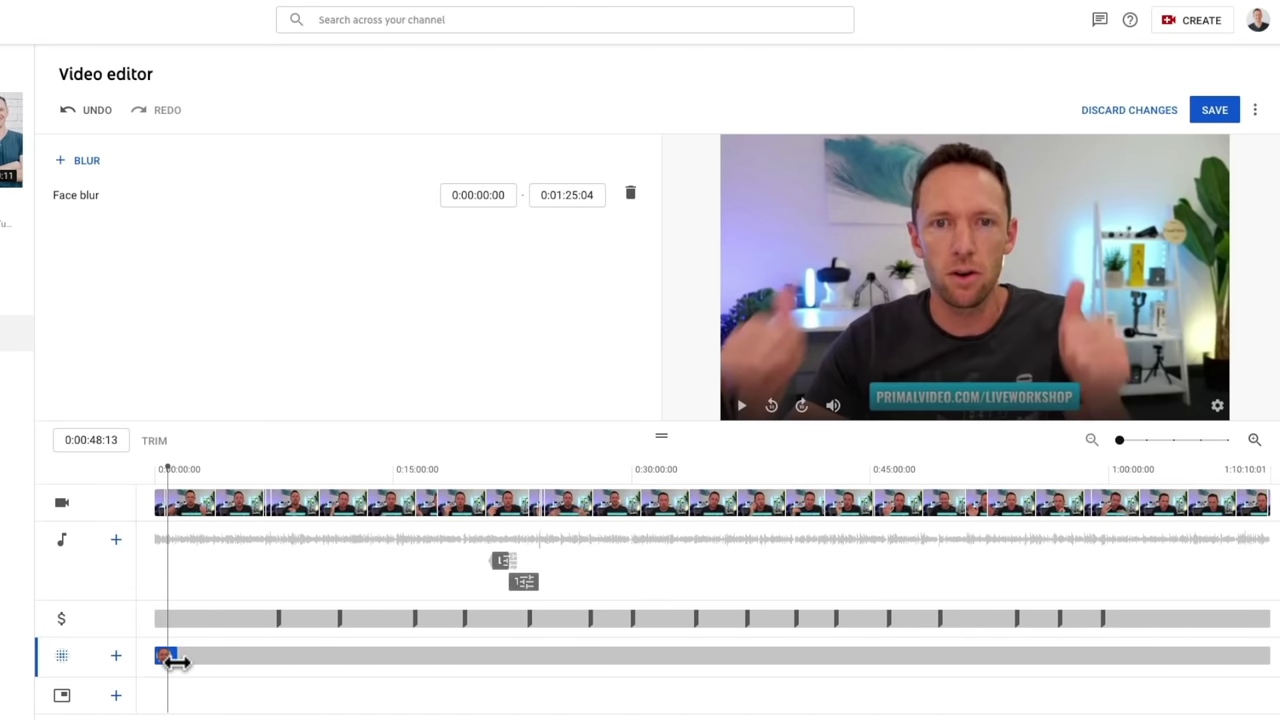
click(631, 195)
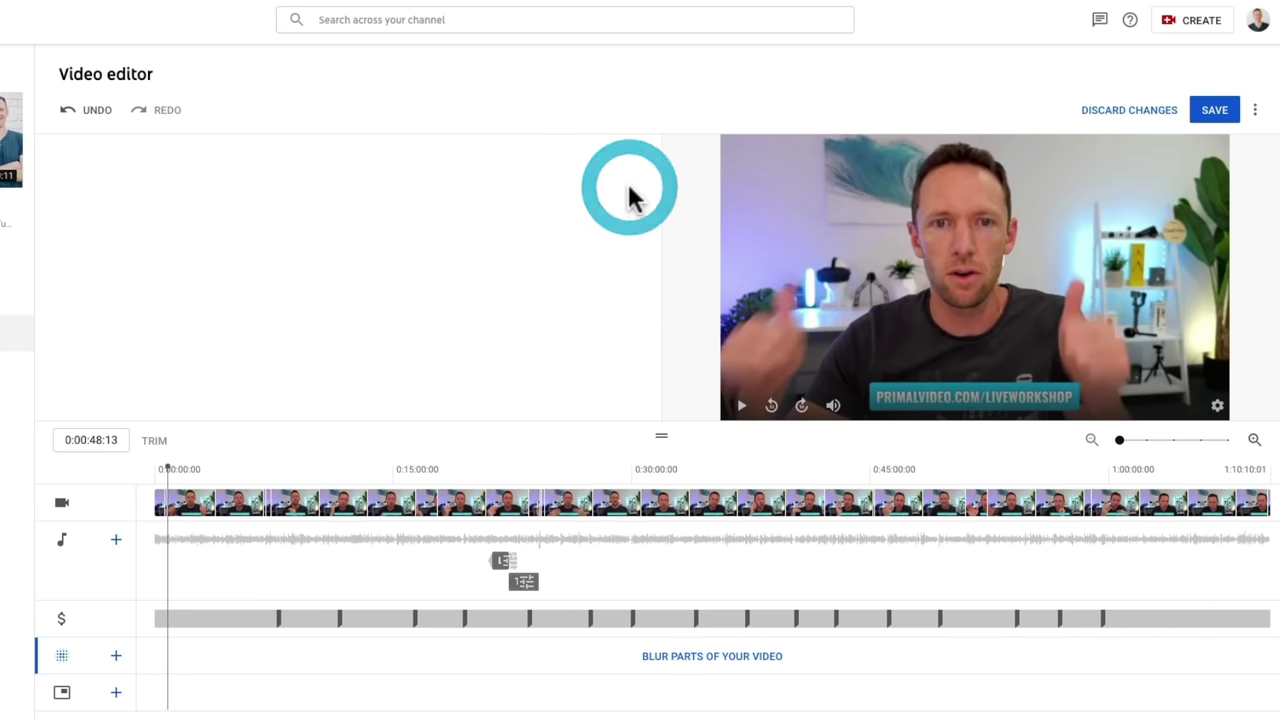
Step: Add a custom blur with a rectangle shape and the Fix blur position behavior
click(115, 656)
click(145, 682)
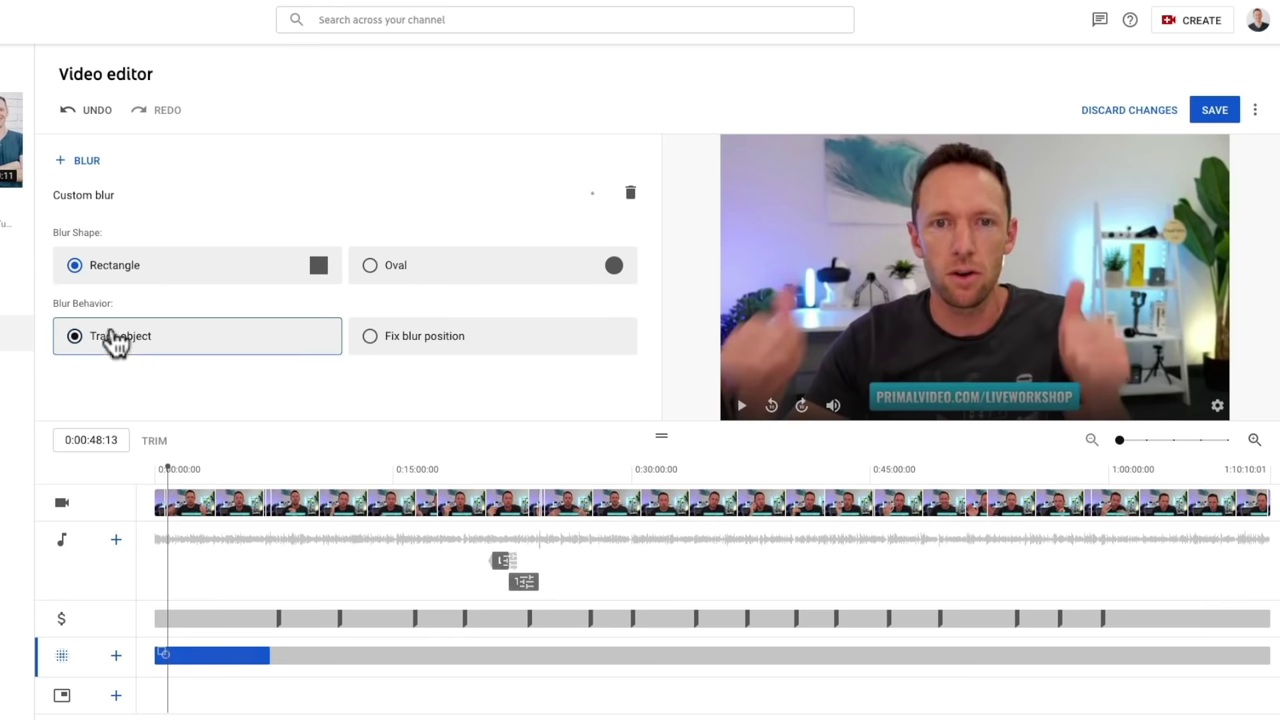
click(414, 345)
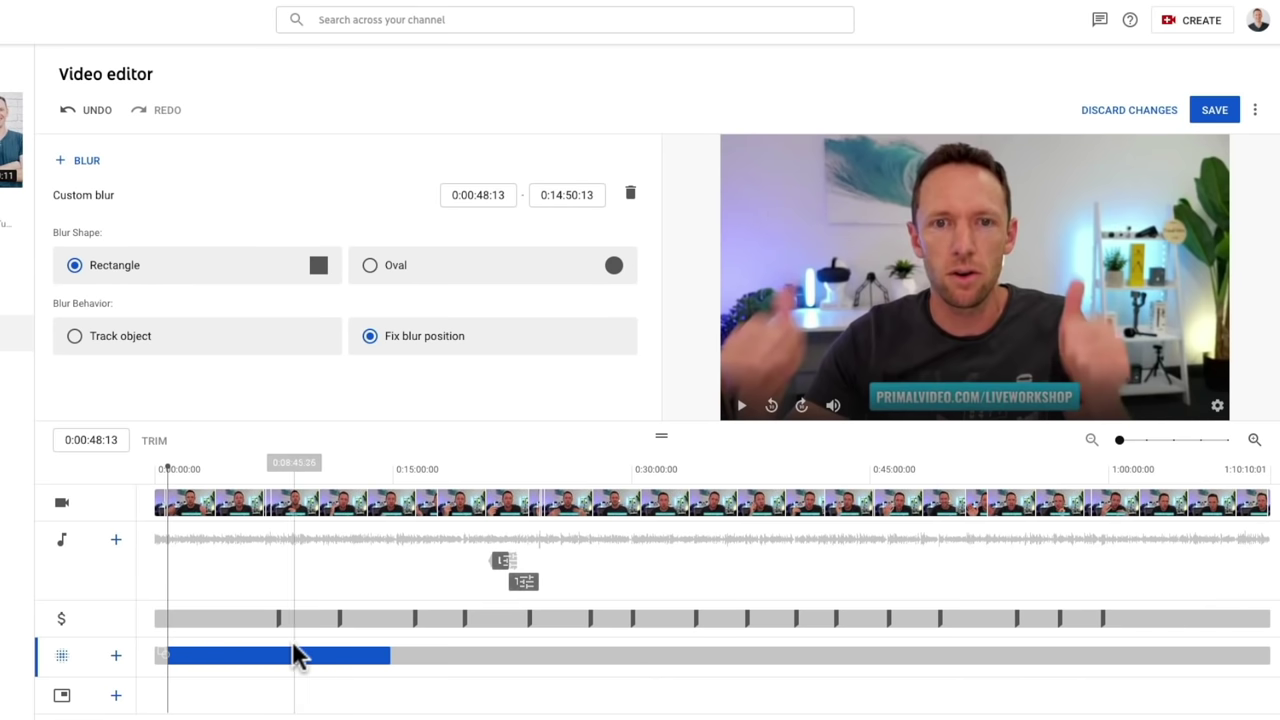
Step: Move and shorten the custom blur on the timeline so it runs from 0:18:56:21 to 0:19:08:19
drag(294, 655, 361, 660)
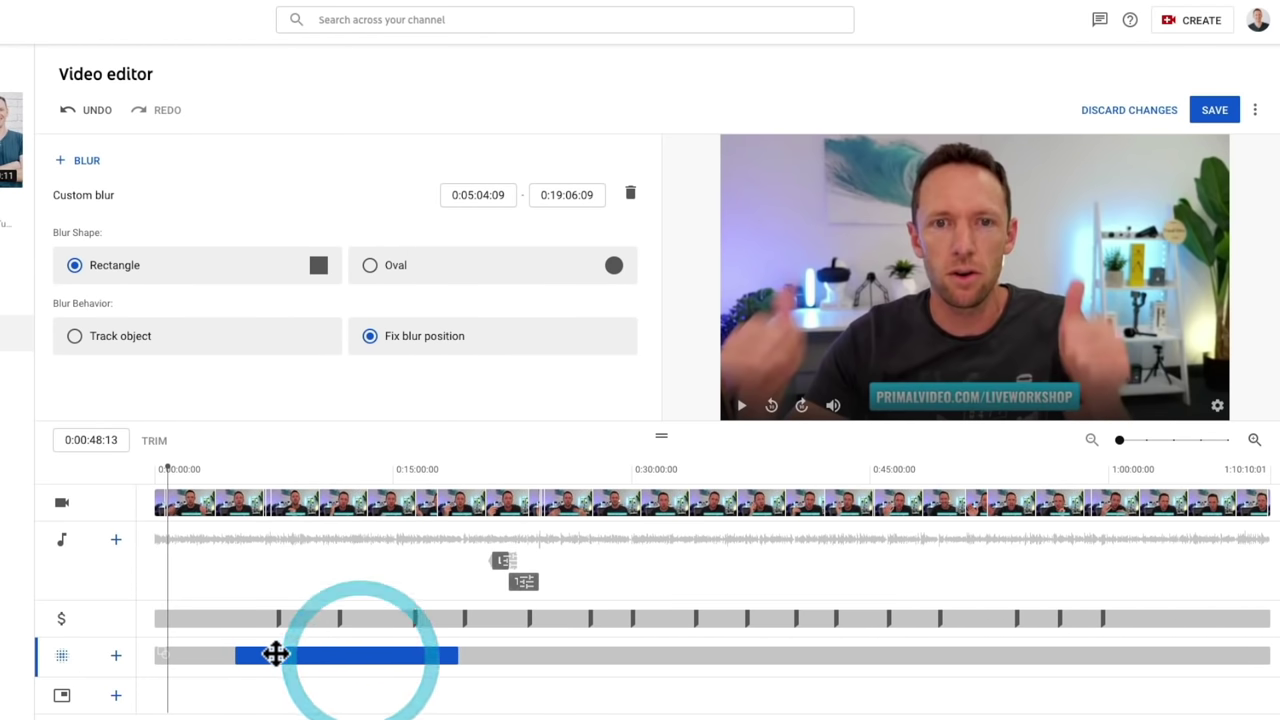
drag(241, 657, 457, 671)
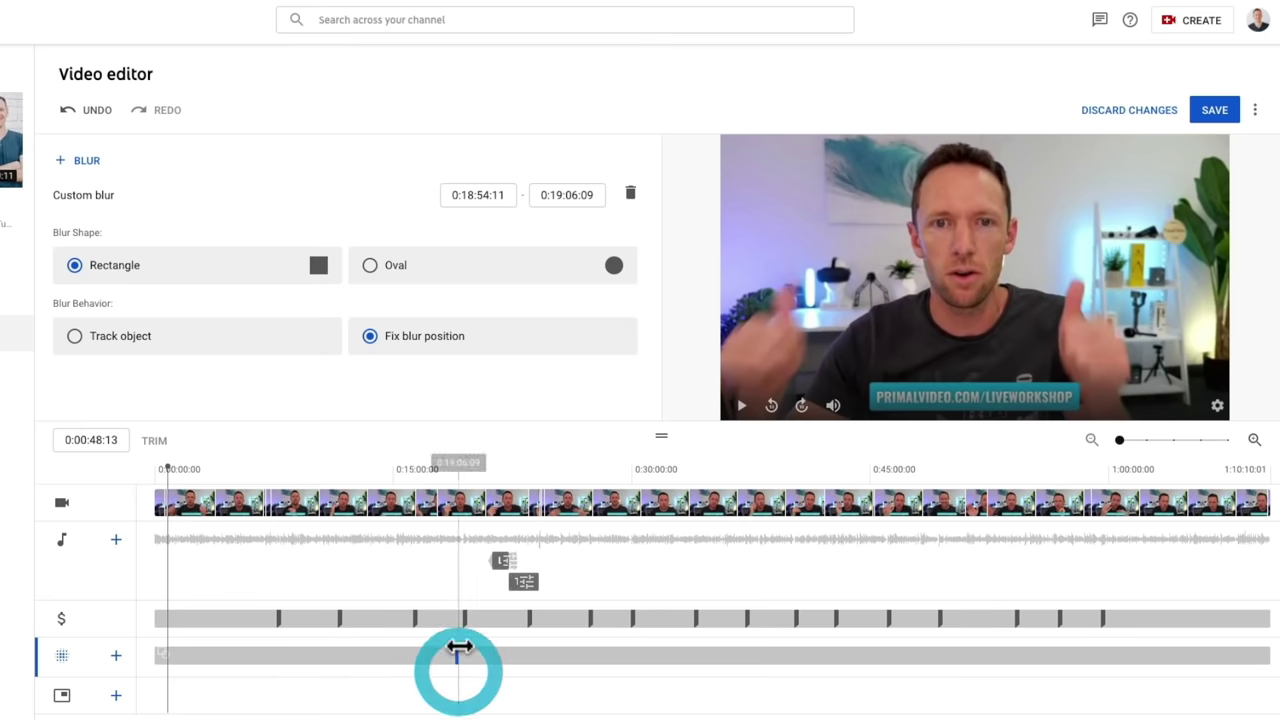
click(456, 471)
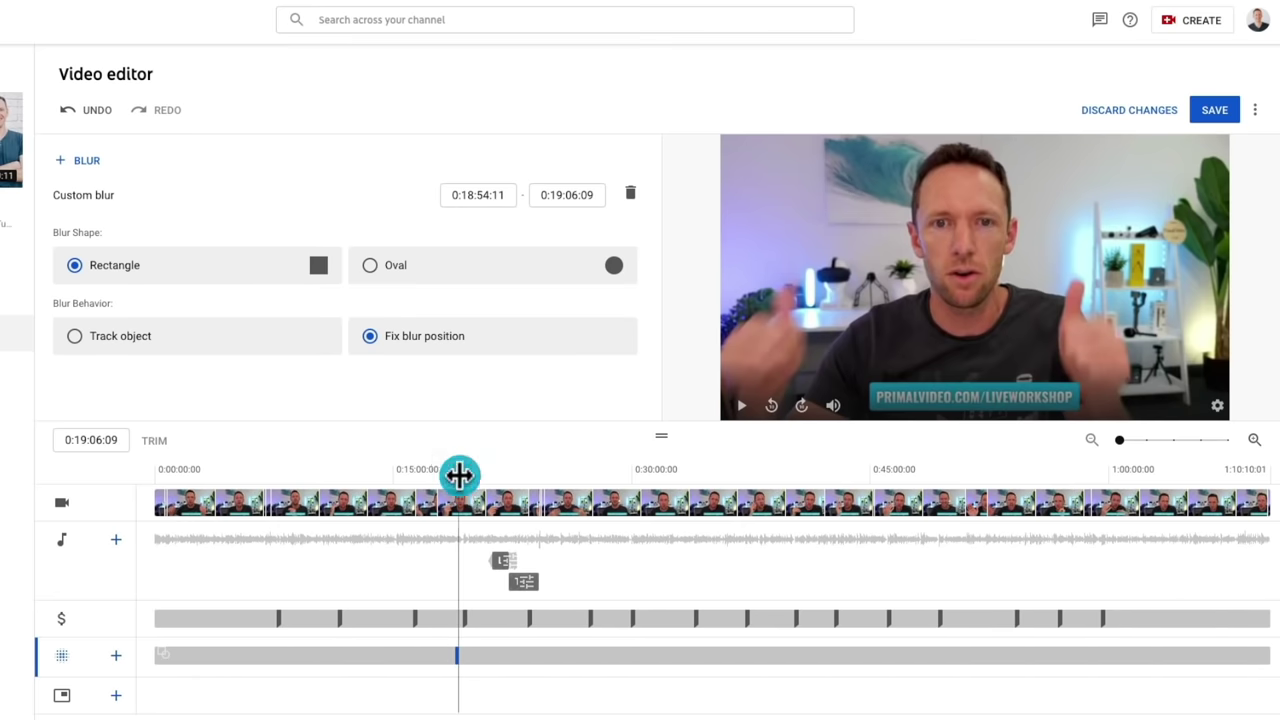
click(1255, 440)
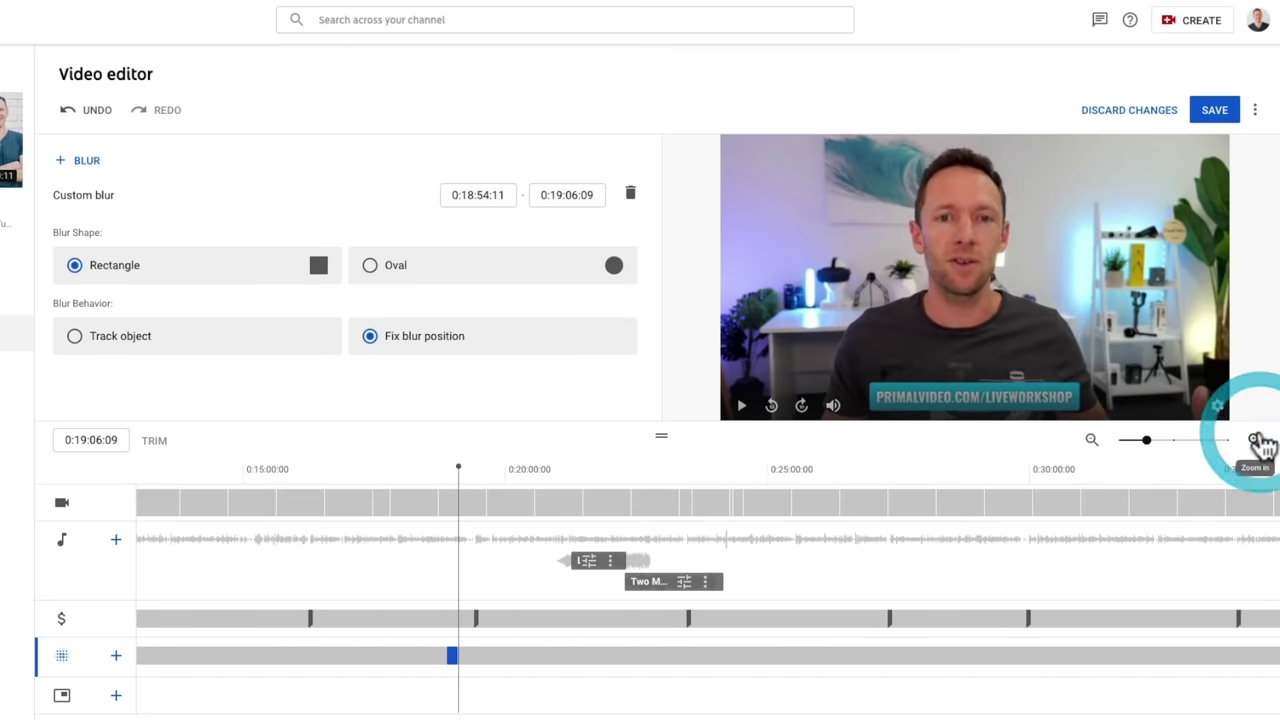
click(1255, 440)
click(1255, 440)
click(393, 653)
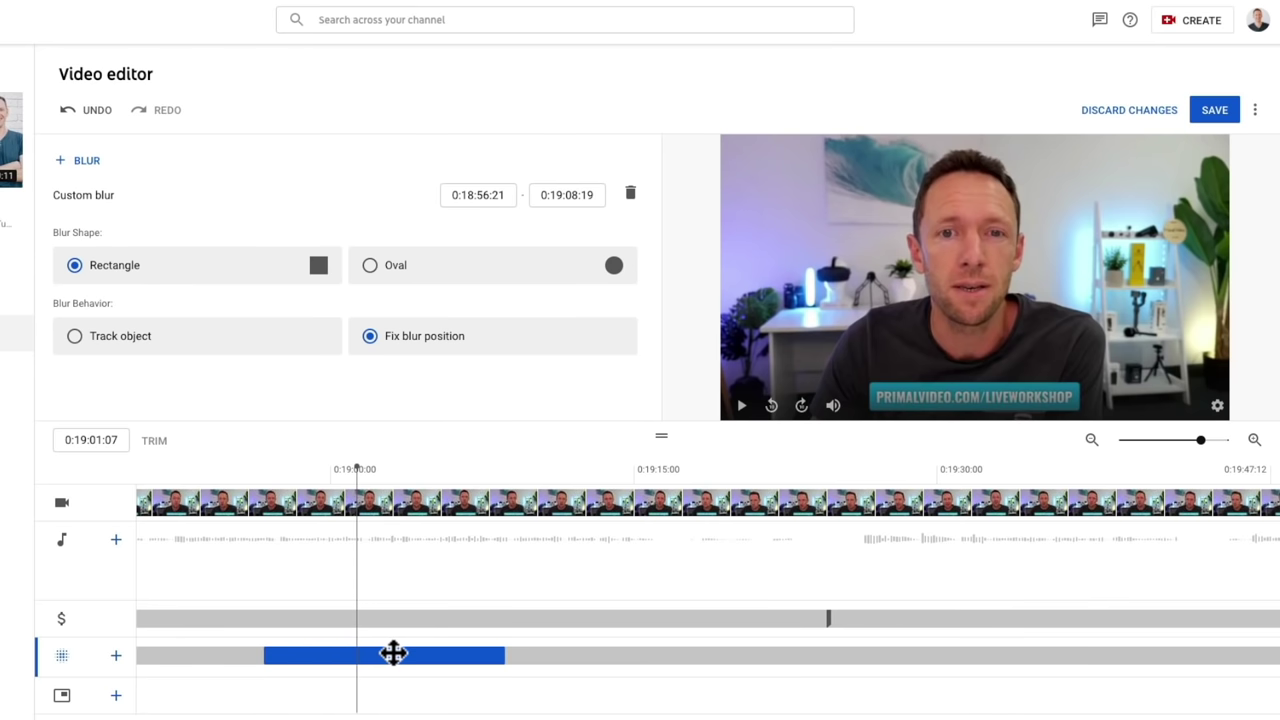